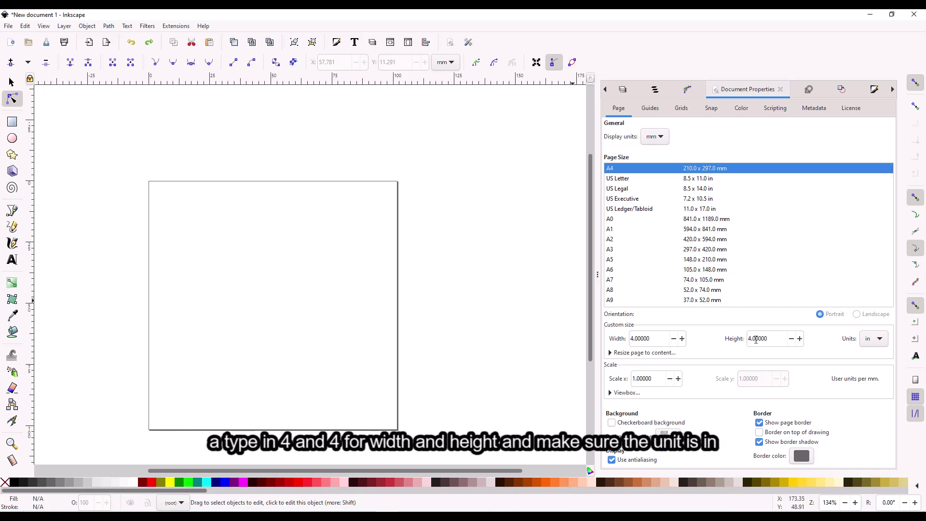
- Set the units of the custom page size to inches
click(878, 344)
click(874, 339)
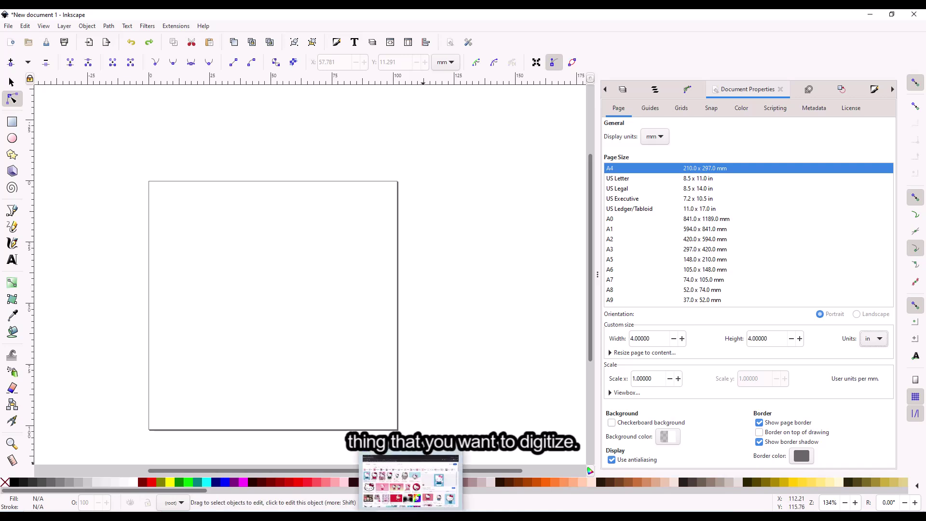
- Switch to Firefox and copy the previewed Wikipedia Hello Kitty image from the Google image results
click(403, 482)
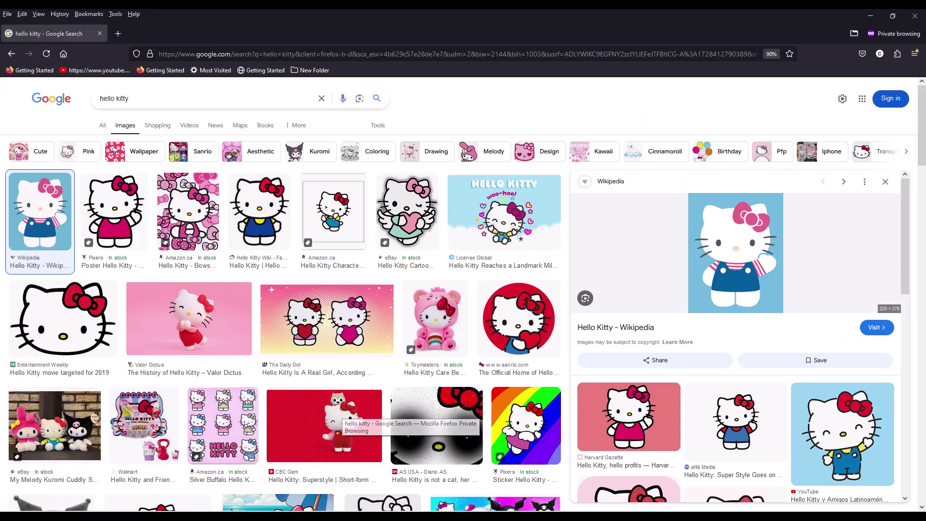
right_click(730, 254)
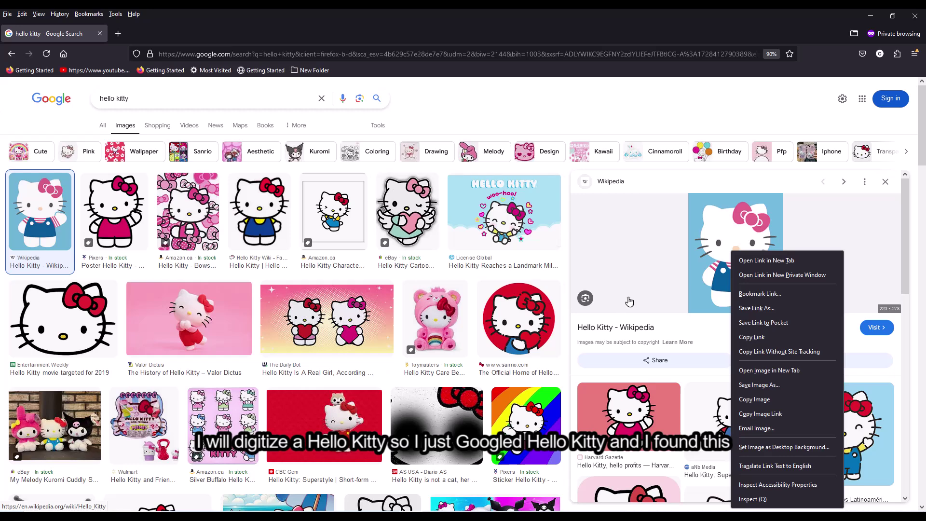
click(765, 400)
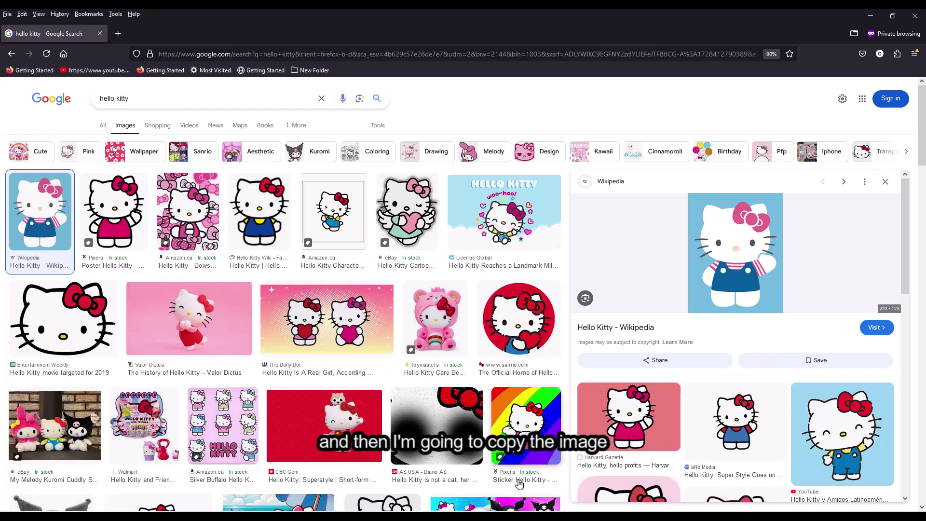
- Return to Inkscape, paste the Hello Kitty image and move it onto the page at about X 42.5 mm, Y 3.3 mm
key(alt+Tab)
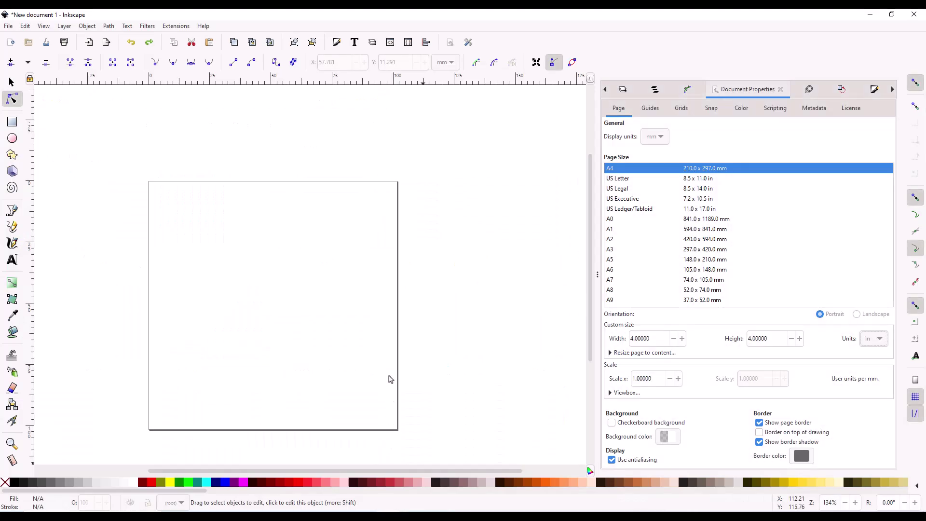
right_click(361, 302)
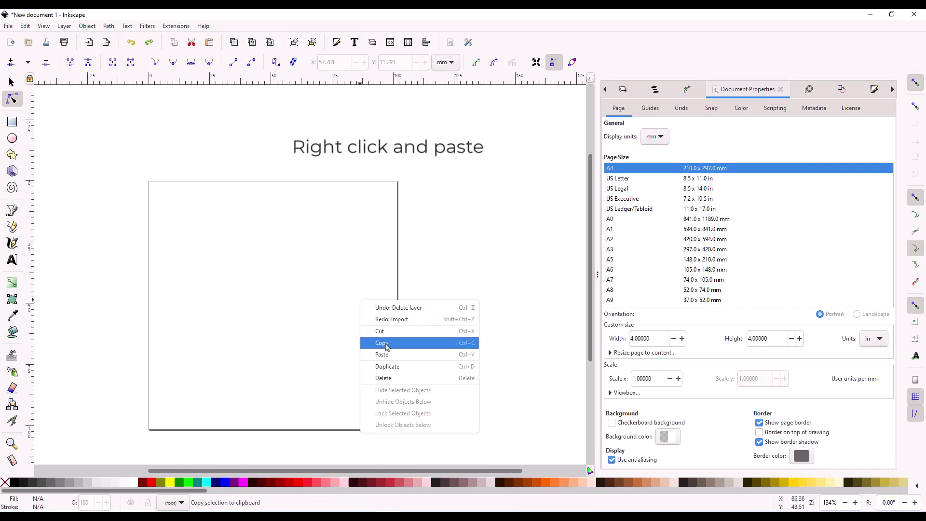
click(396, 355)
drag(432, 304, 425, 325)
click(11, 82)
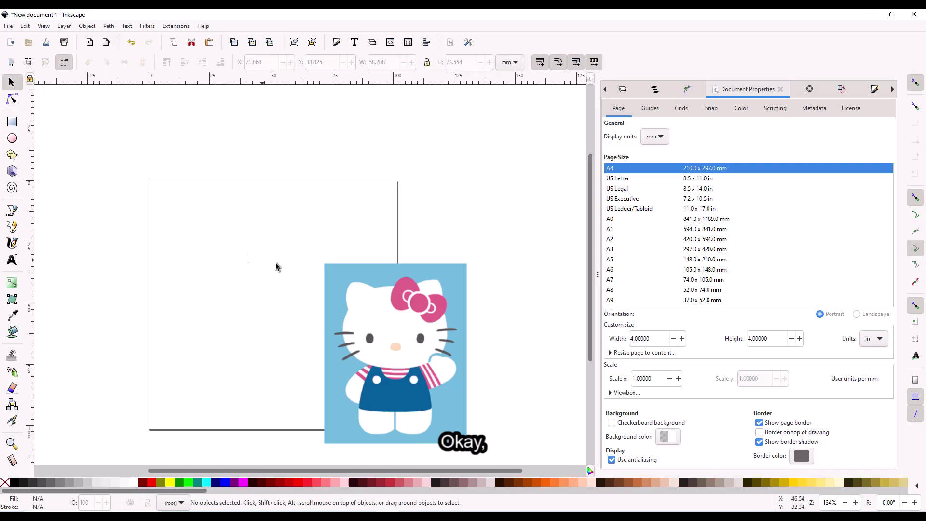
drag(366, 308, 289, 234)
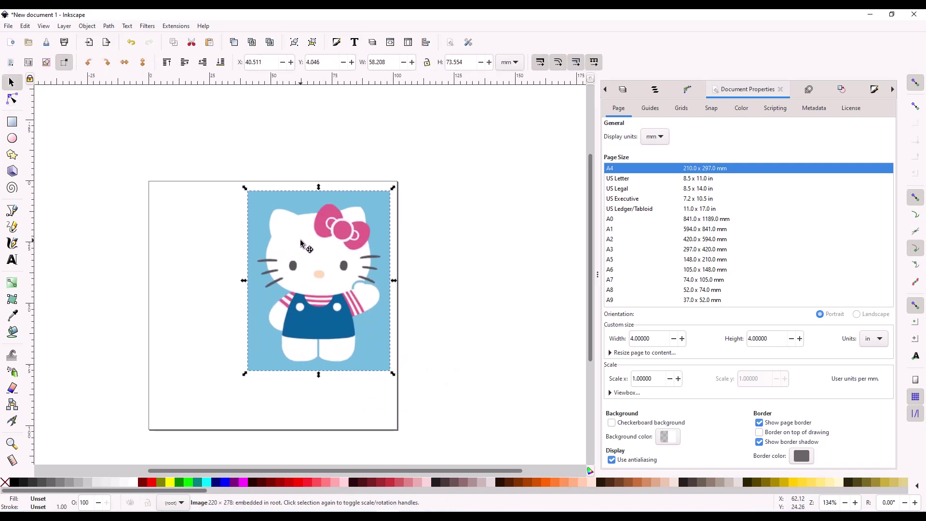
click(435, 198)
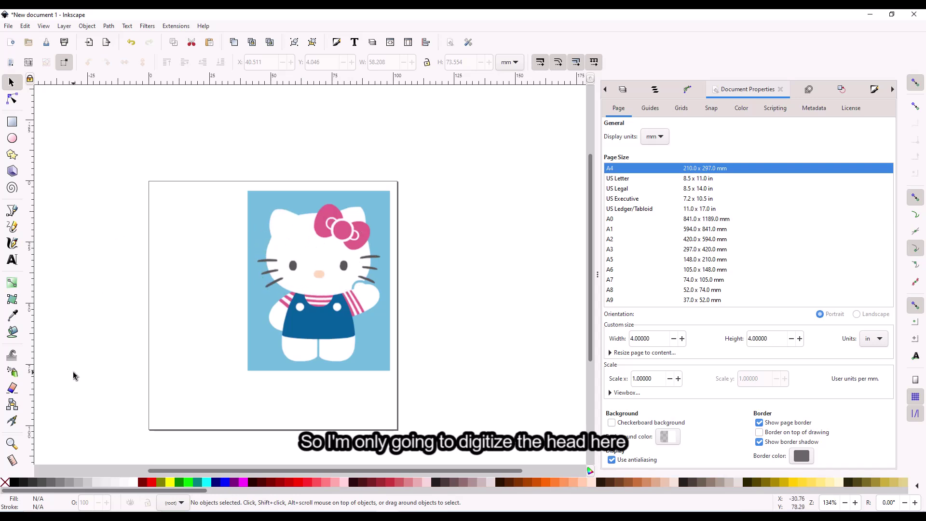
drag(311, 267, 318, 267)
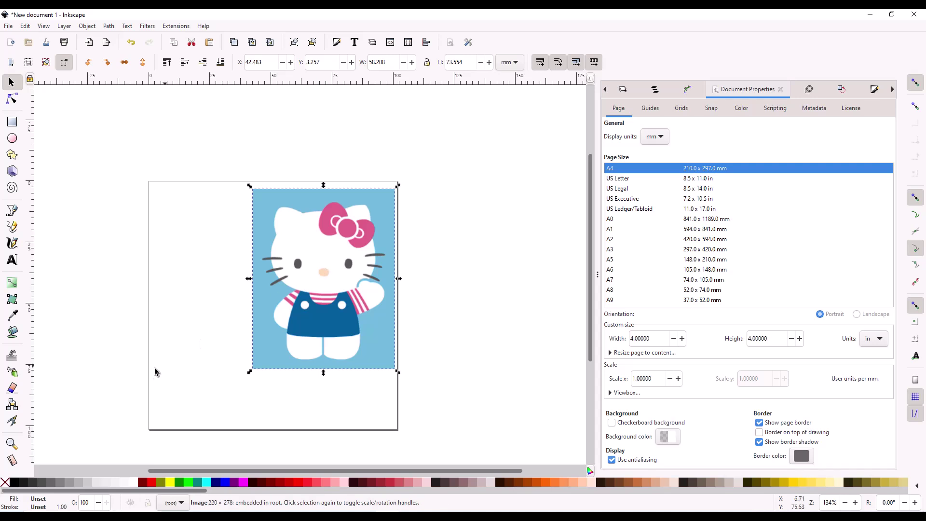
- Measure the width and the height of Hello Kitty's head in the image
click(13, 460)
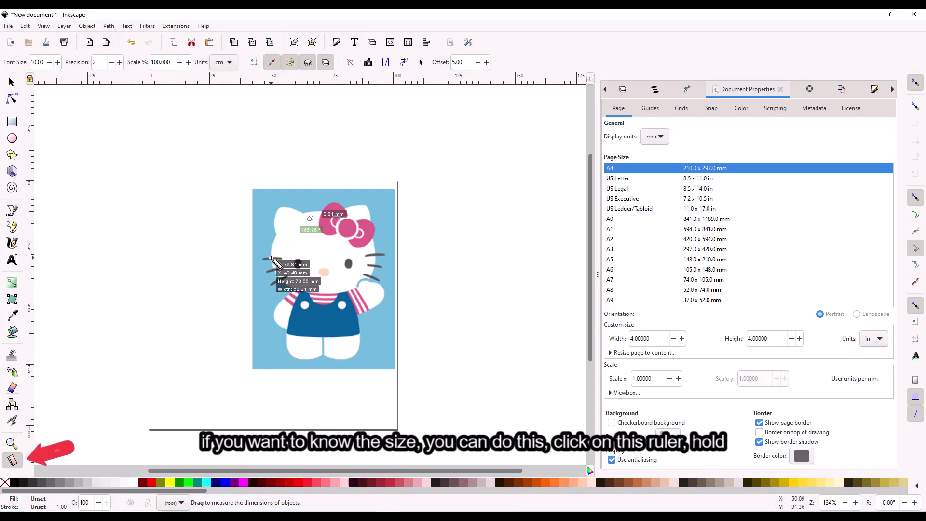
drag(270, 258, 376, 259)
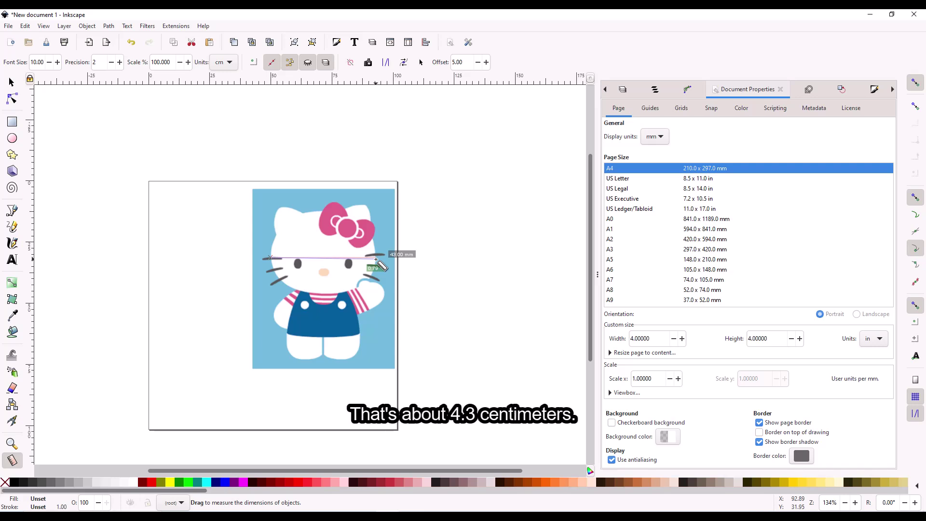
drag(376, 259, 375, 259)
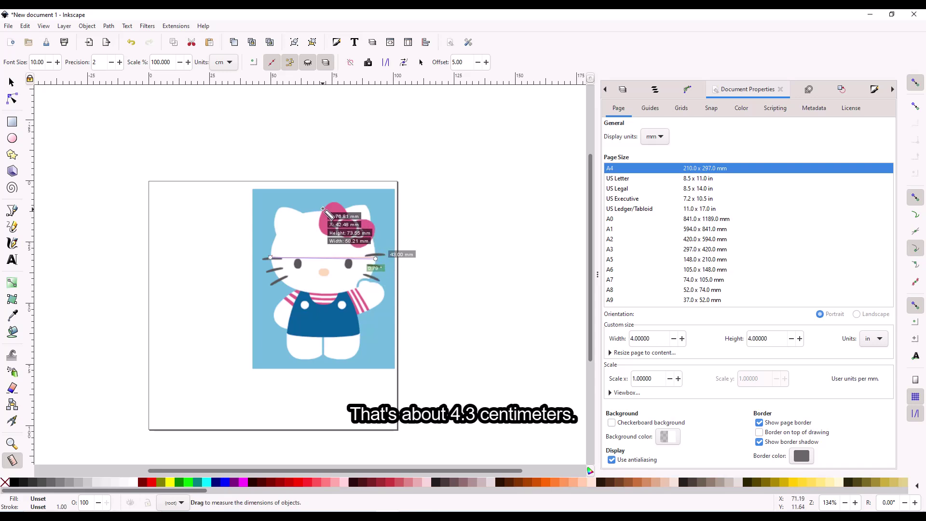
drag(321, 207, 323, 293)
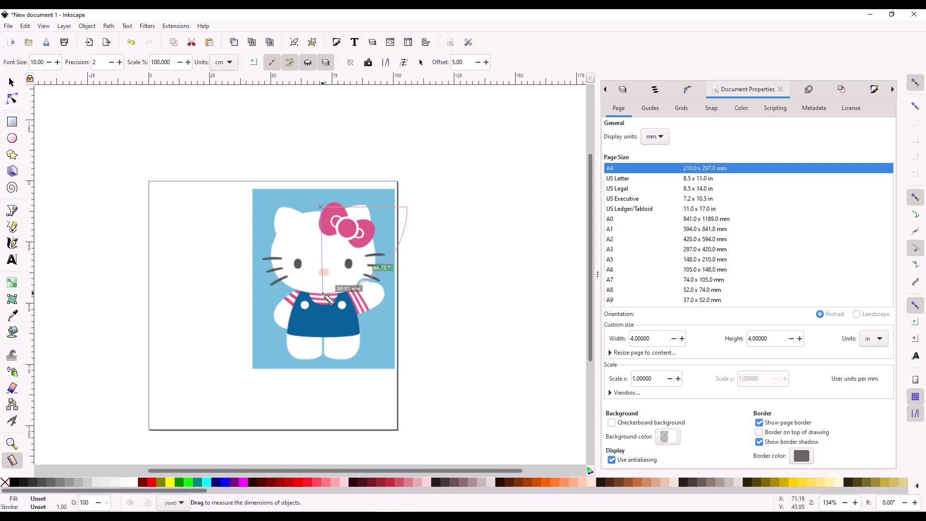
drag(323, 293, 323, 294)
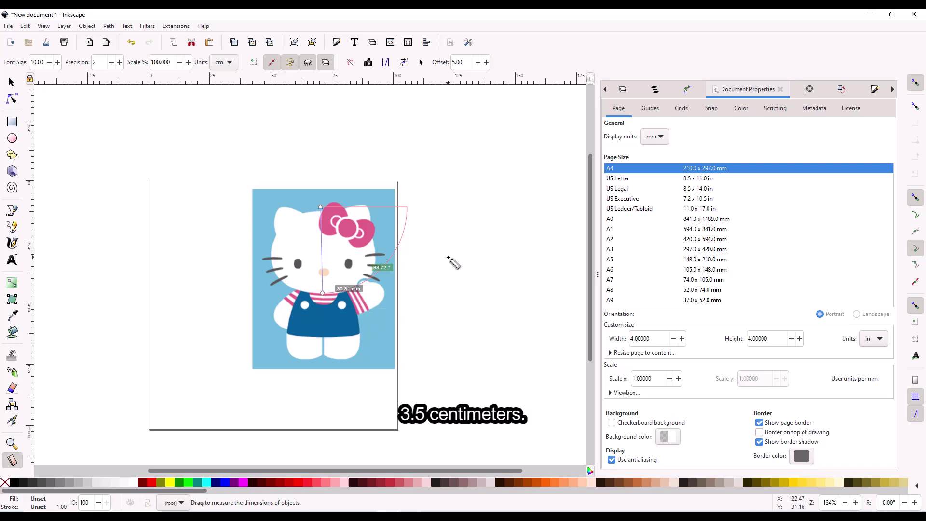
click(12, 82)
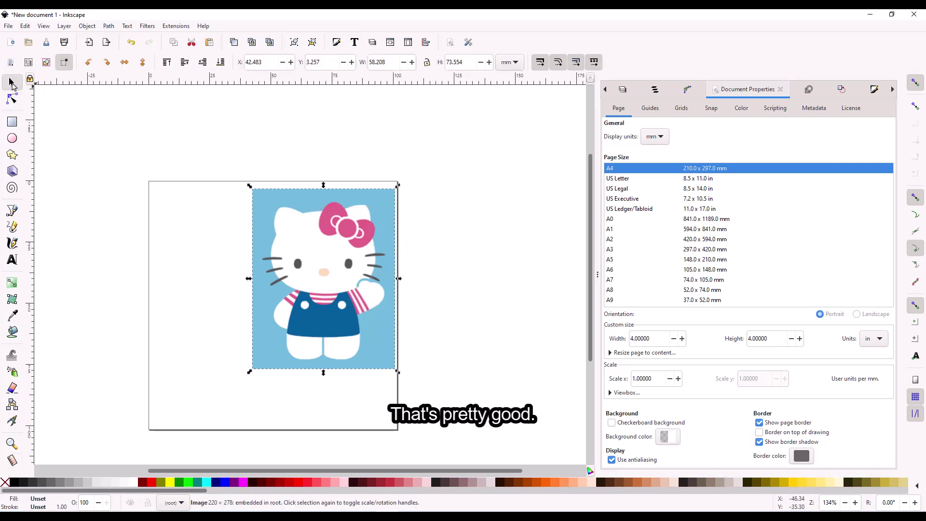
click(247, 202)
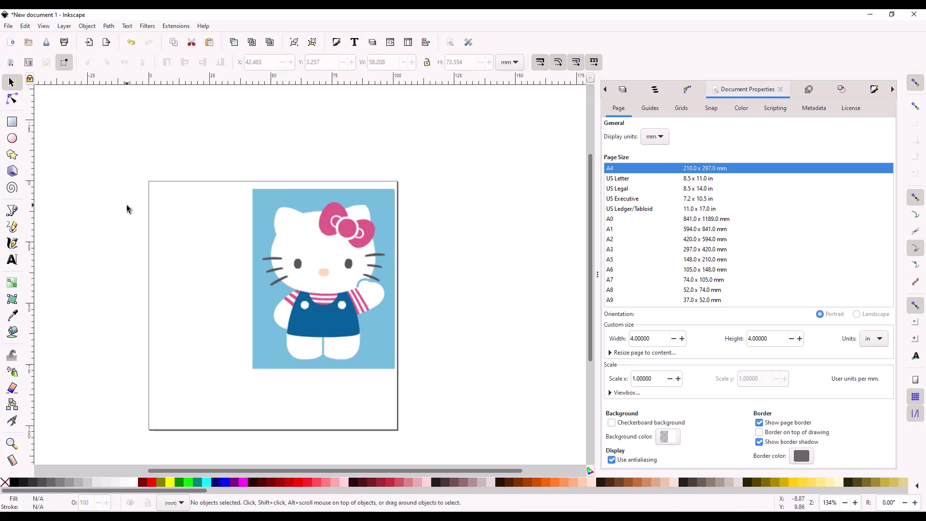
- Trace a closed straight-segment Bezier outline around Hello Kitty's head from the left ear tip, passing over the bow and leaving out the right ear
scroll(320, 244, up, 3)
click(12, 98)
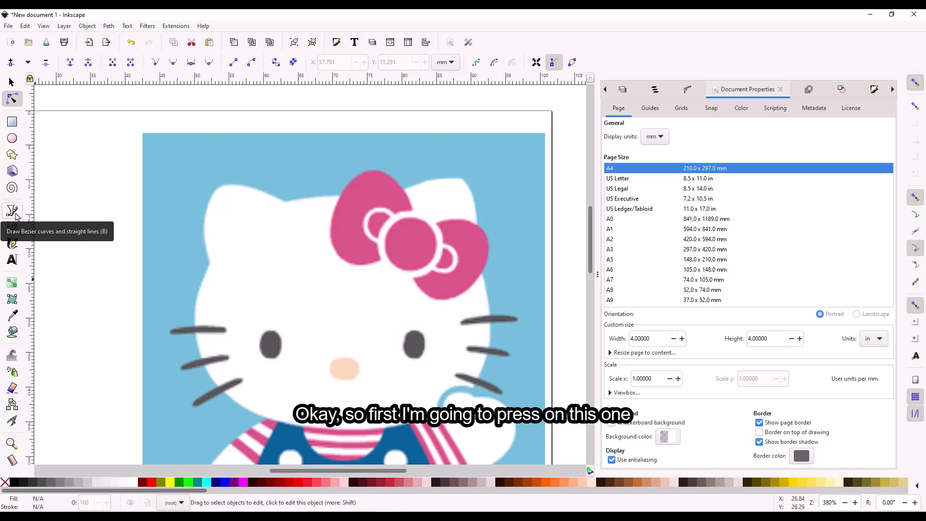
click(15, 214)
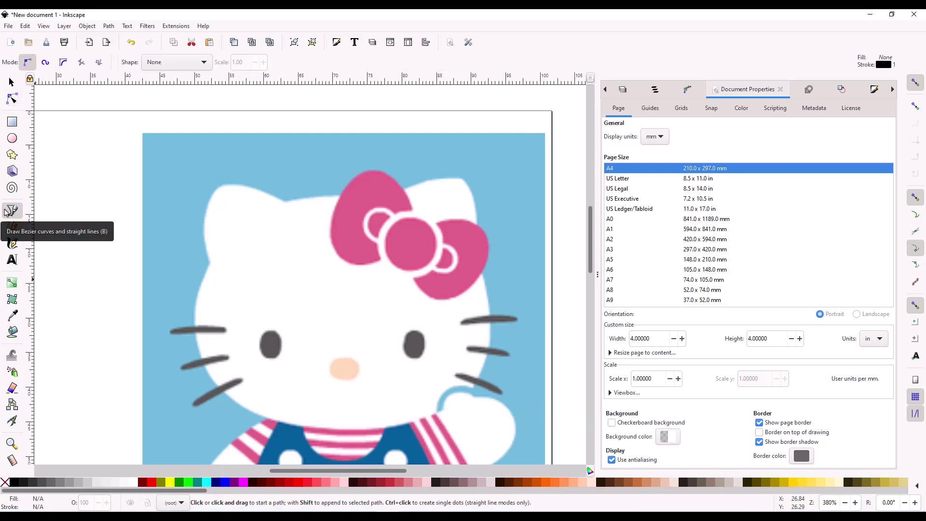
click(223, 186)
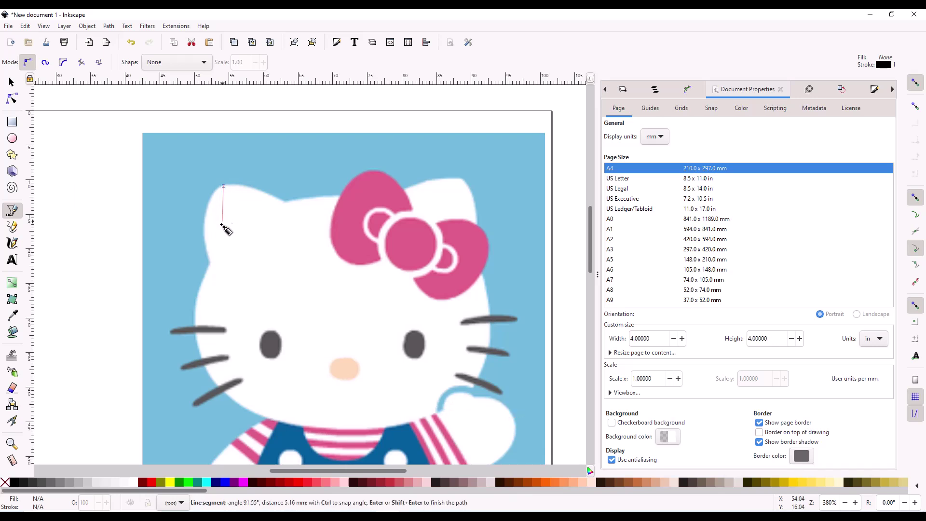
click(209, 264)
click(195, 332)
click(216, 385)
click(268, 419)
click(365, 428)
click(434, 416)
click(475, 384)
click(486, 308)
click(481, 275)
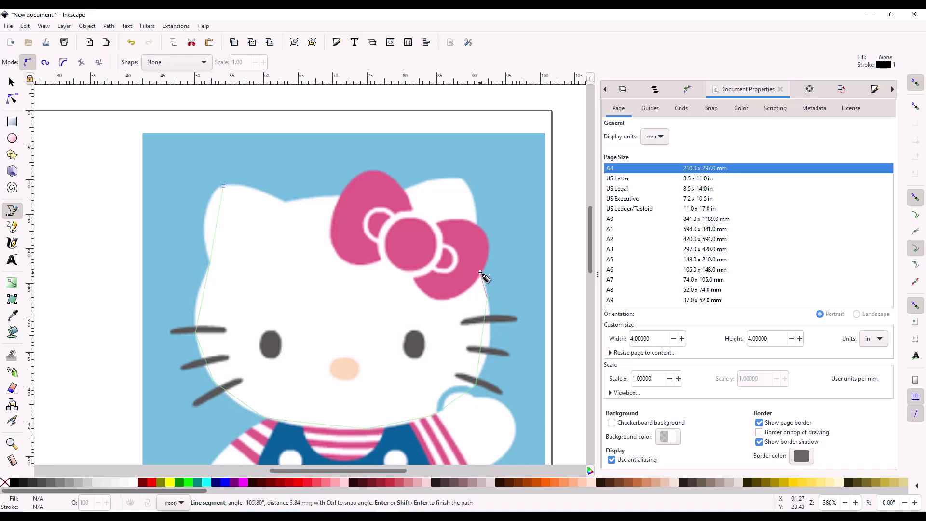
click(438, 298)
click(414, 268)
click(386, 250)
click(355, 258)
click(336, 241)
click(349, 197)
click(287, 202)
click(223, 186)
- Select the outline's nodes along both cheeks and the chin, up to the bow's outer edge, and make them smooth
key(n)
click(365, 429)
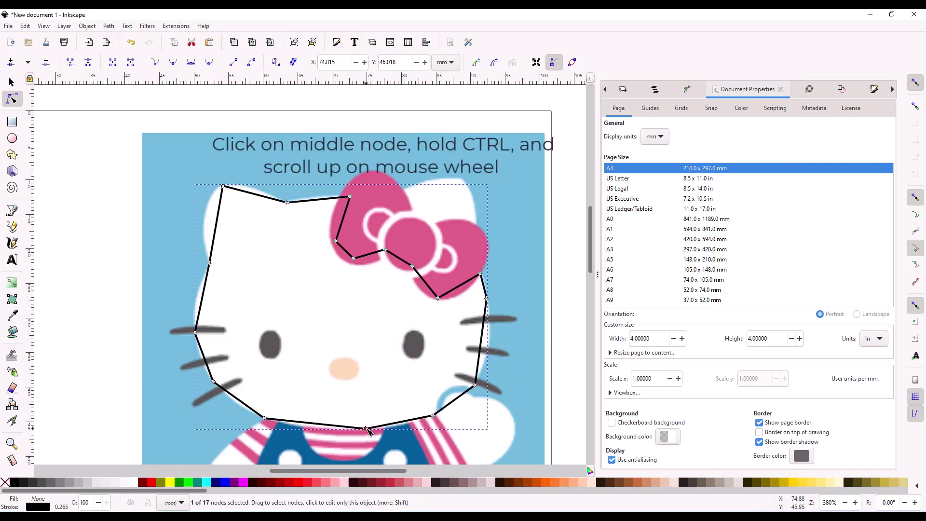
ctrl+scroll(368, 431, up, 1)
ctrl+scroll(365, 429, up, 1)
ctrl+scroll(368, 431, up, 1)
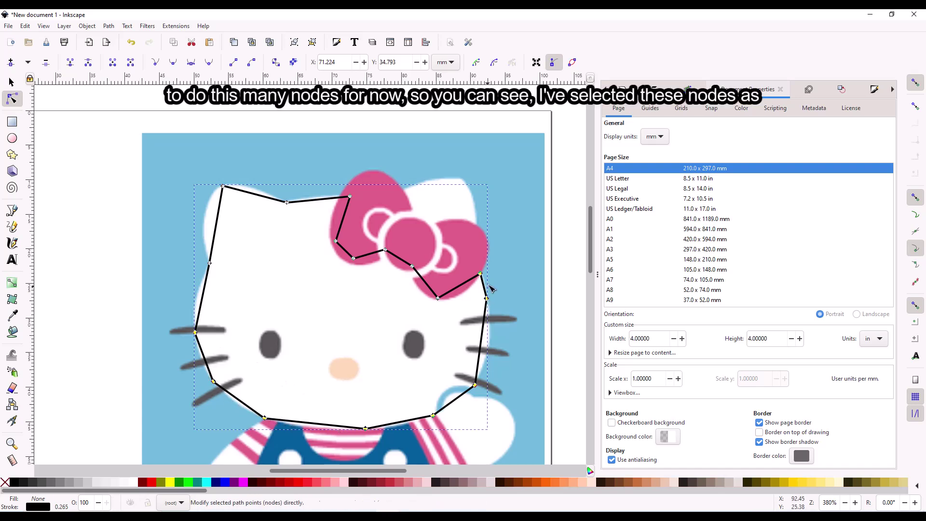
click(173, 62)
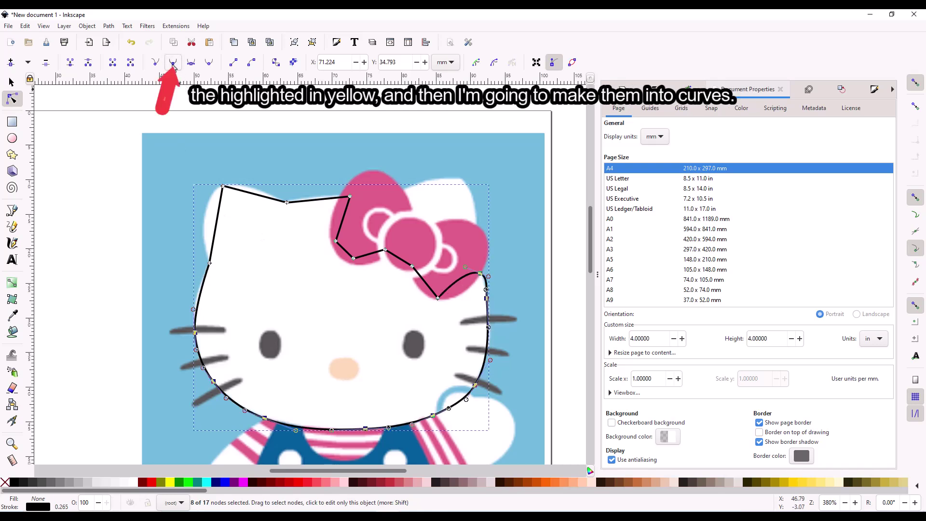
- Turn the node at the bow's right edge back into a corner and bend the segment beside it along the bow's lower edge
click(506, 273)
click(481, 274)
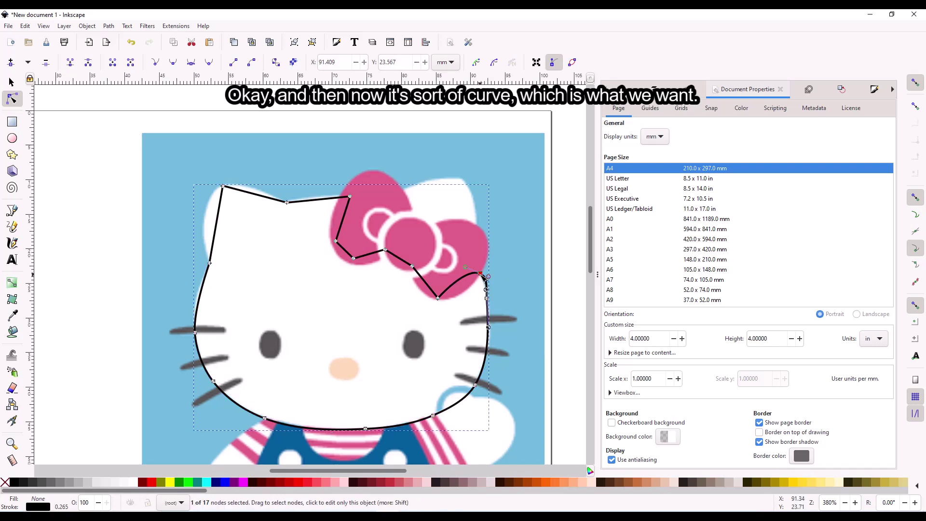
click(160, 63)
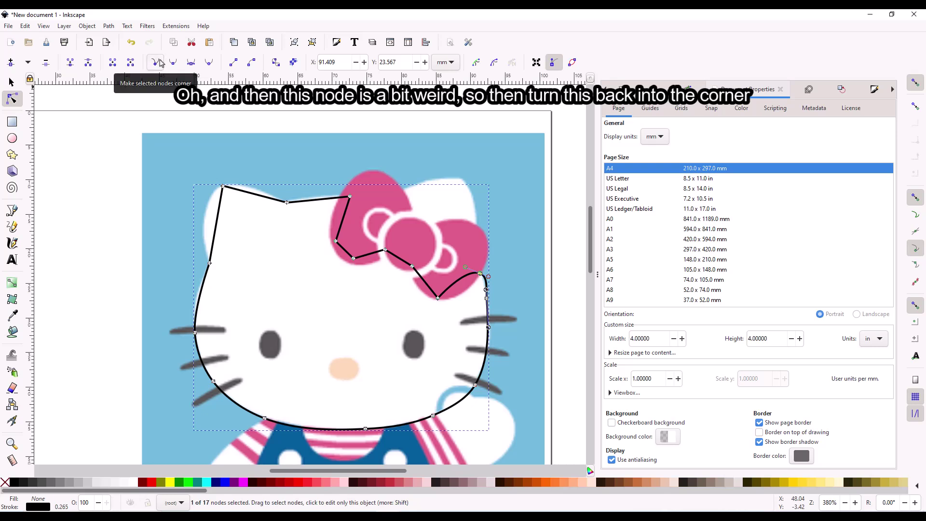
drag(466, 267, 473, 289)
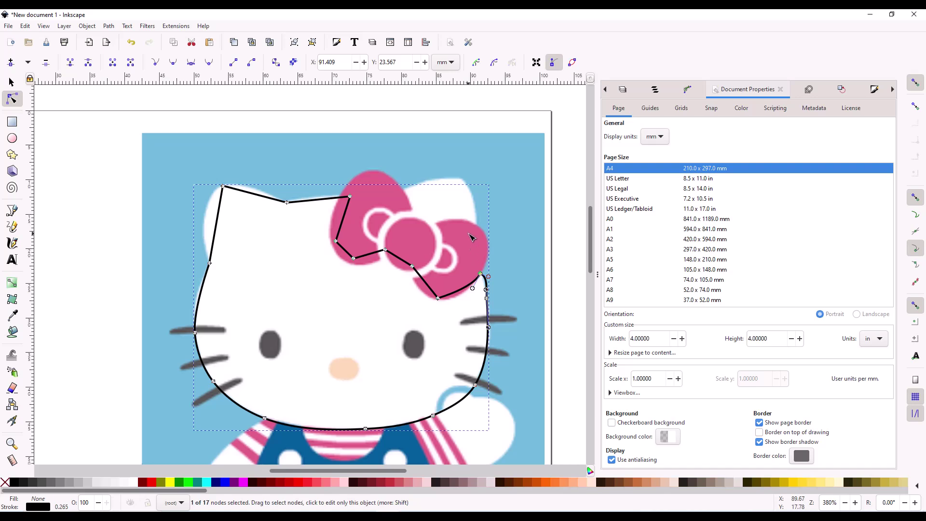
- Add a node midway along the left ear's outer side, make it smooth and move it out to the ear's edge
click(328, 285)
click(210, 263)
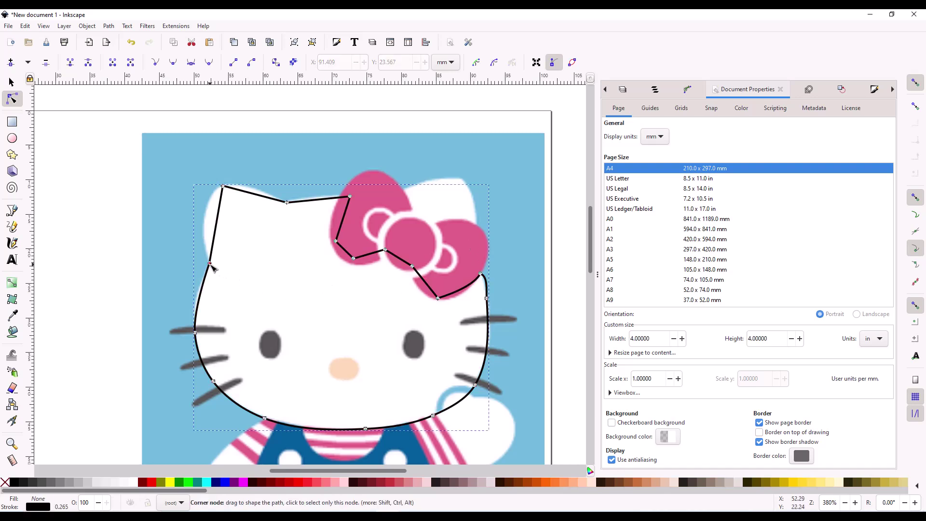
double_click(216, 223)
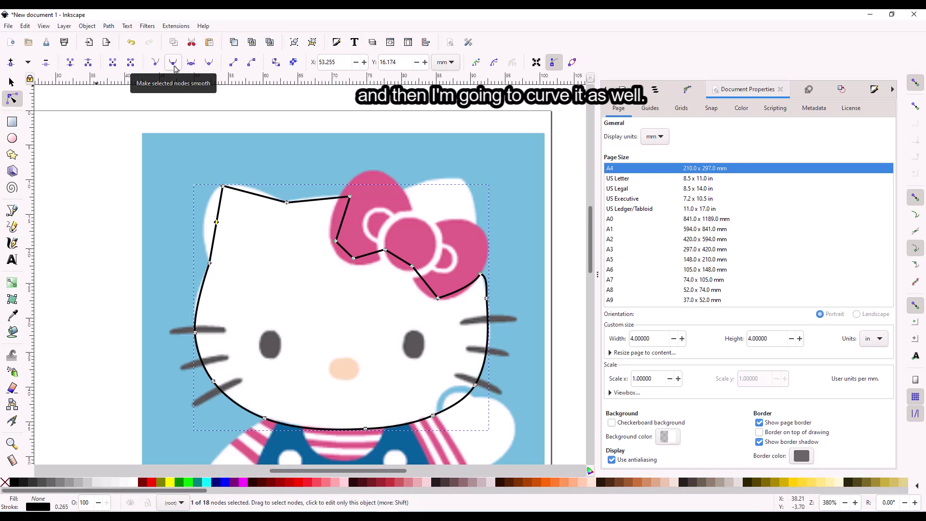
click(173, 63)
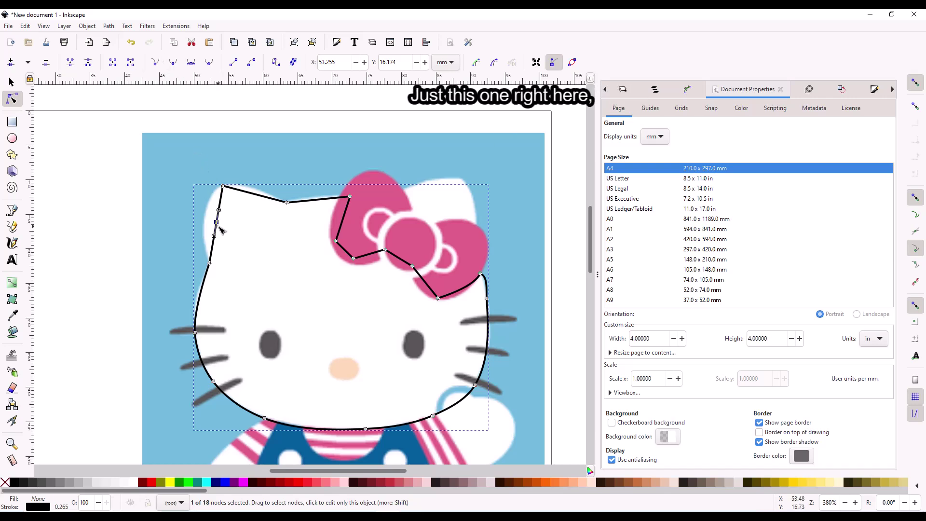
drag(217, 224, 205, 216)
- Make the left ear's tip node smooth and shift the outline's top node on the bow to about X 71.7 mm, Y 12.3 mm
click(222, 186)
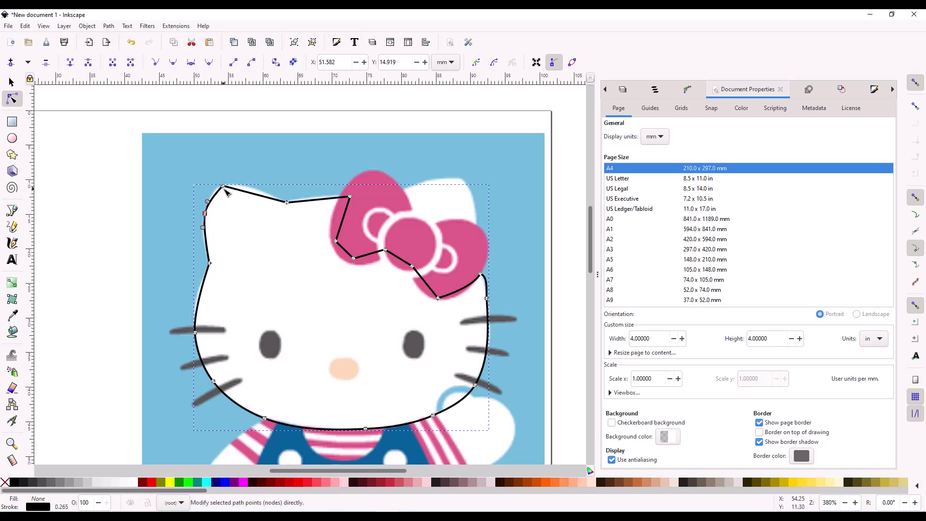
click(173, 62)
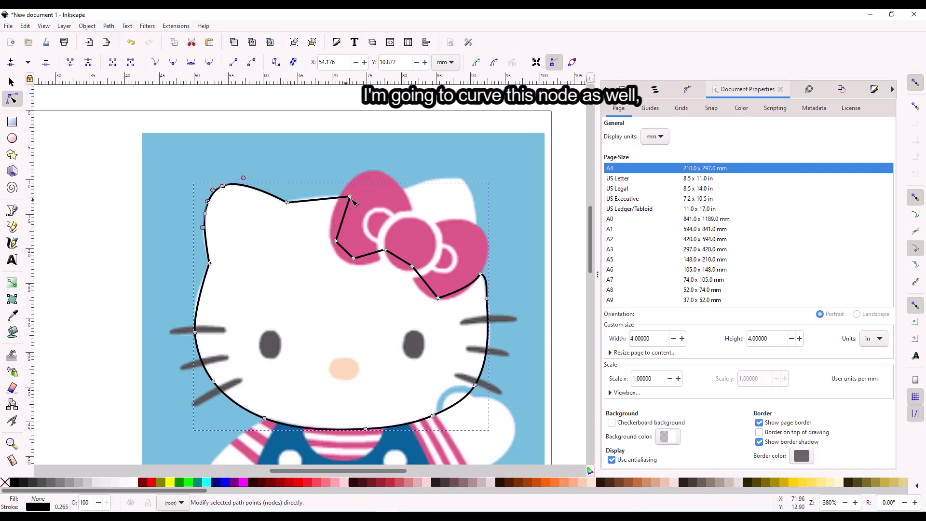
drag(351, 199, 346, 199)
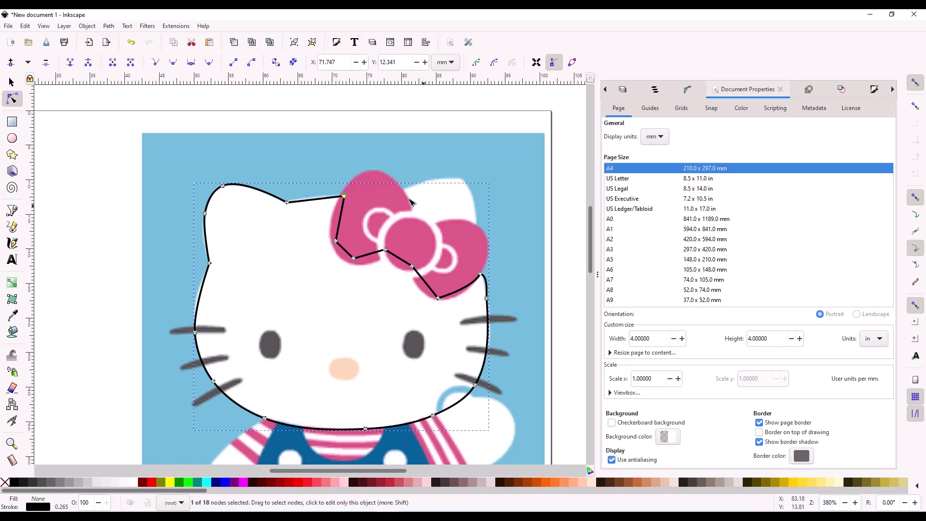
click(358, 206)
drag(321, 176, 479, 305)
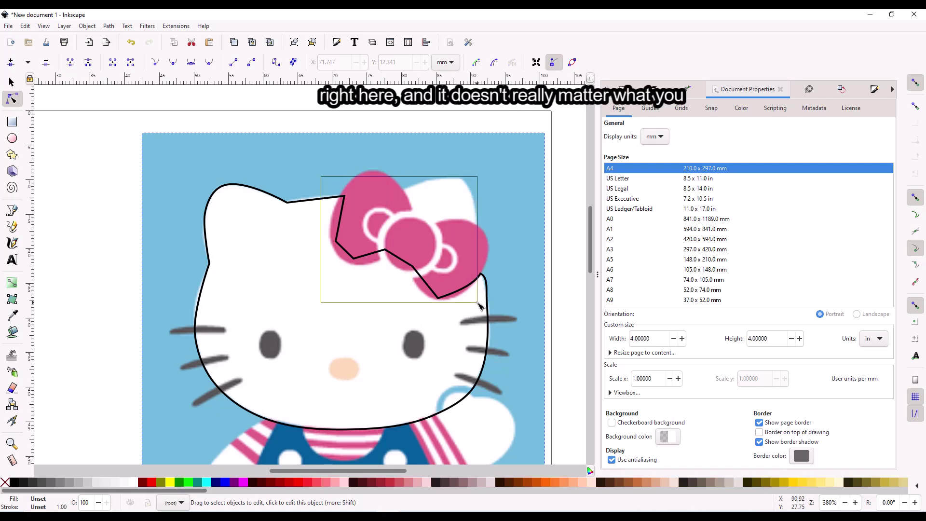
drag(479, 306, 478, 303)
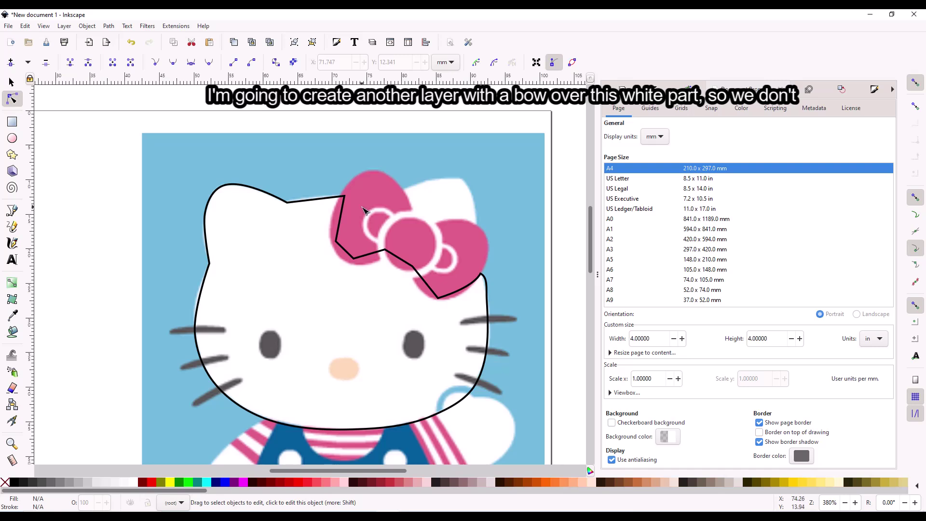
- Select the reference image and lower its opacity to about 29%
drag(329, 178, 468, 306)
click(379, 317)
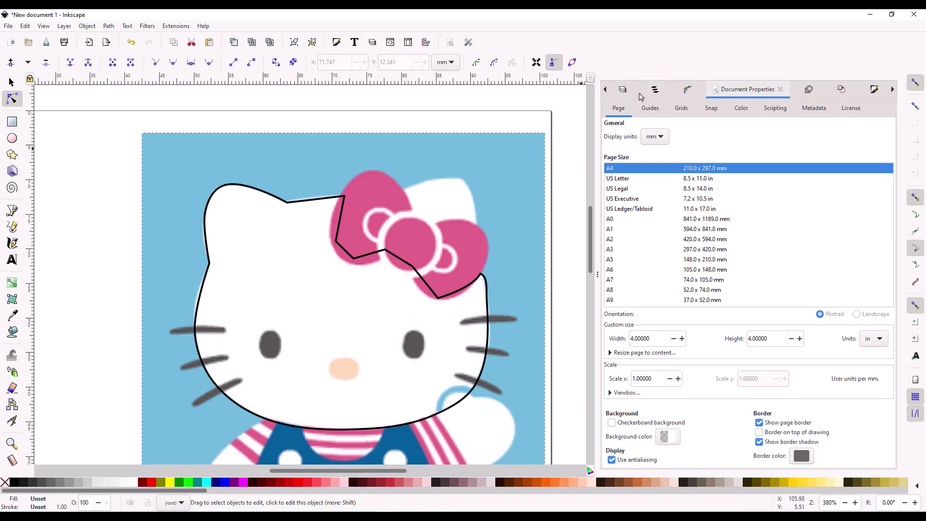
click(655, 90)
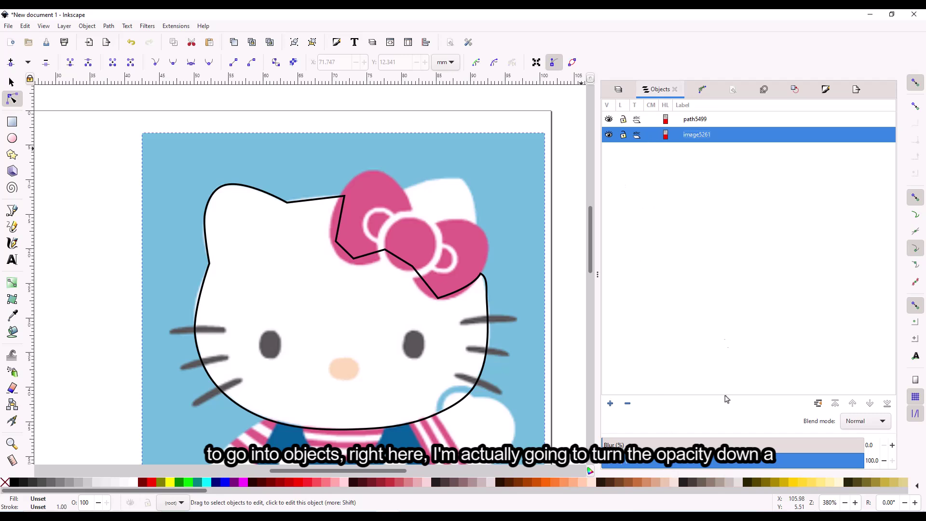
click(655, 461)
drag(663, 464, 678, 464)
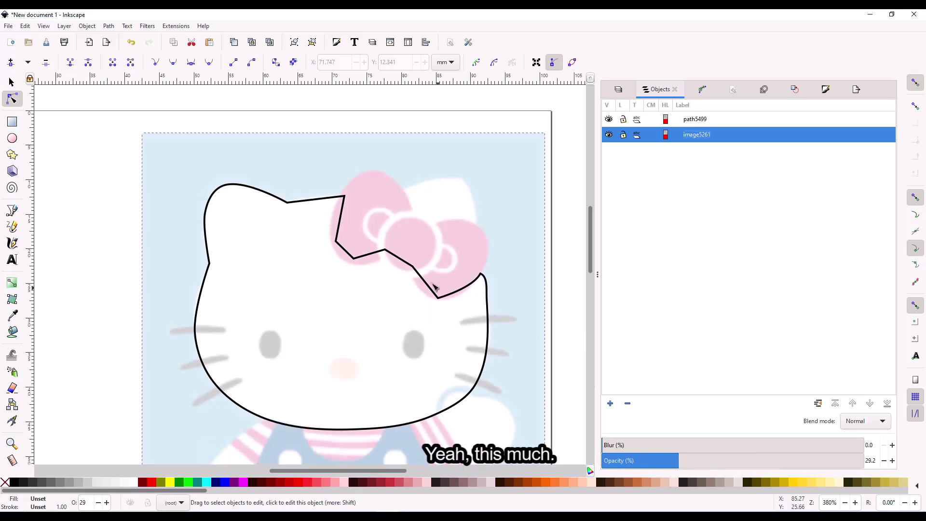
- Draw a black ellipse about 3.3 mm wide and 4.1 mm high over the left eye
click(12, 139)
drag(226, 429, 218, 421)
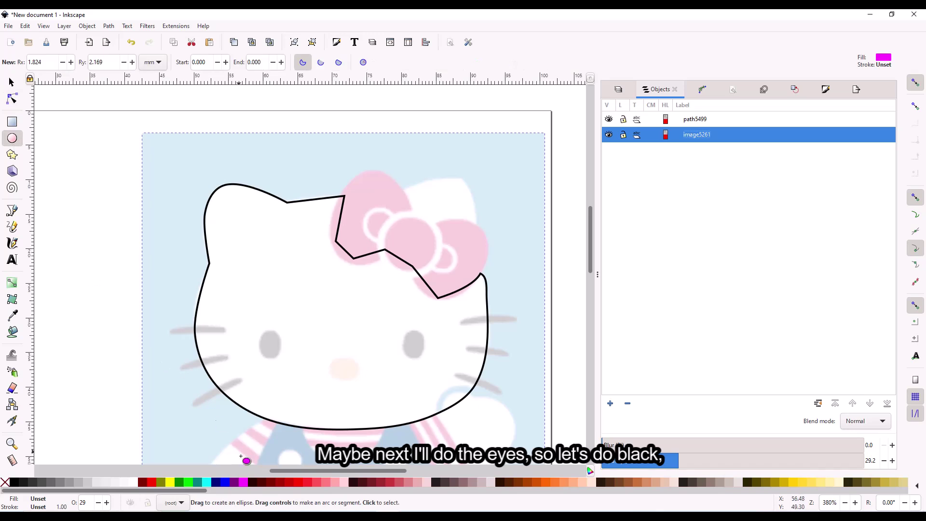
click(14, 482)
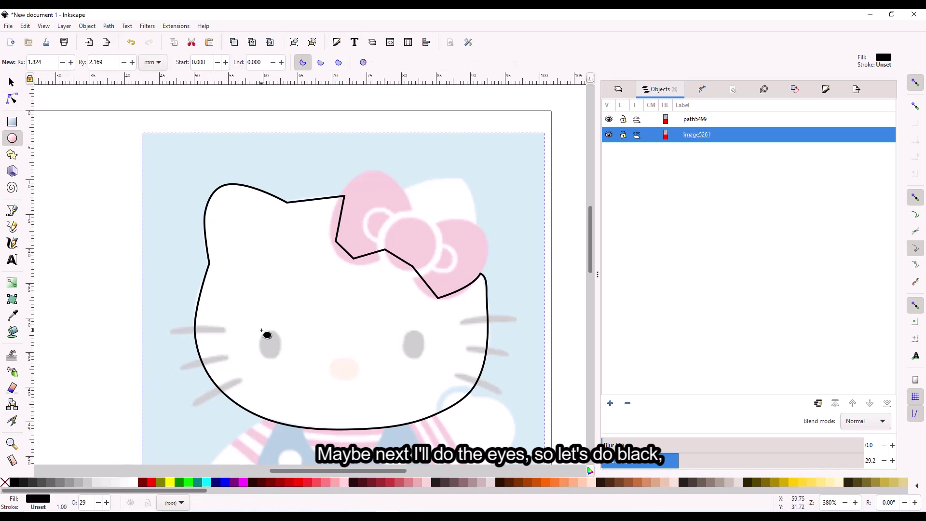
drag(261, 331, 285, 360)
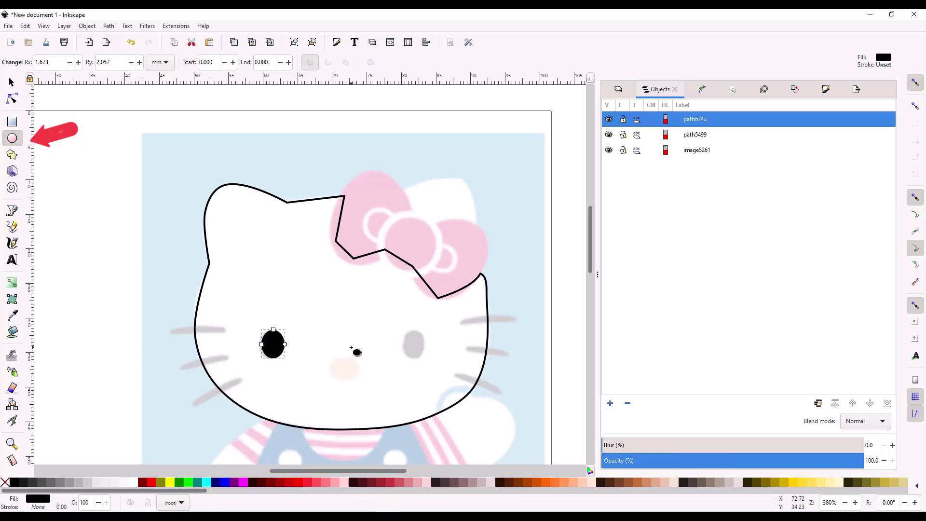
- Duplicate the left eye's ellipse and place the copy over the right eye
key(ctrl+c)
key(ctrl+v)
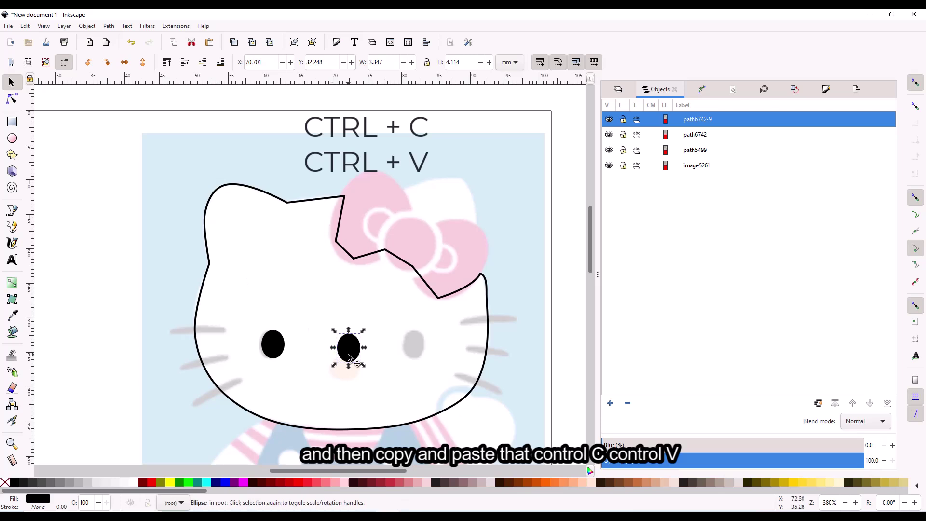
drag(349, 357, 416, 353)
- Draw a yellow ellipse about 5.4 mm wide and 3.6 mm high over the nose, keeping the eye black
click(17, 141)
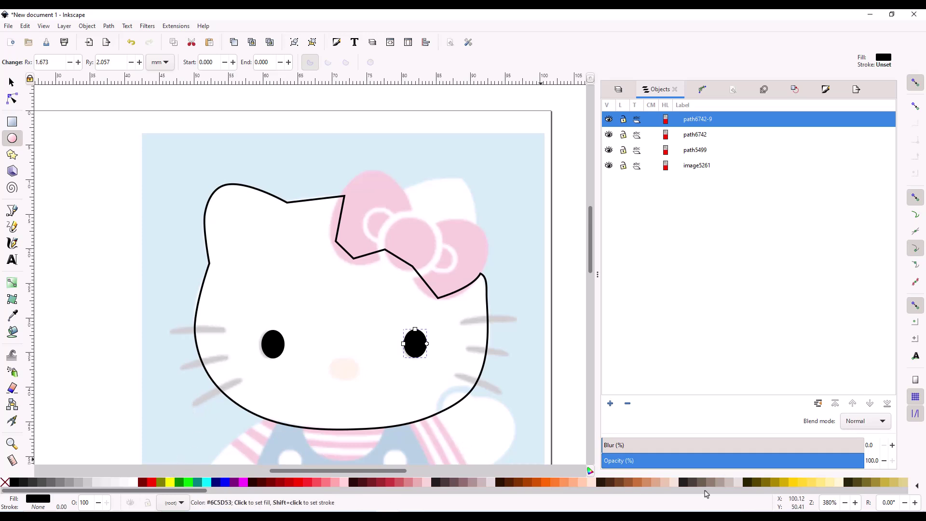
click(805, 482)
key(ctrl+z)
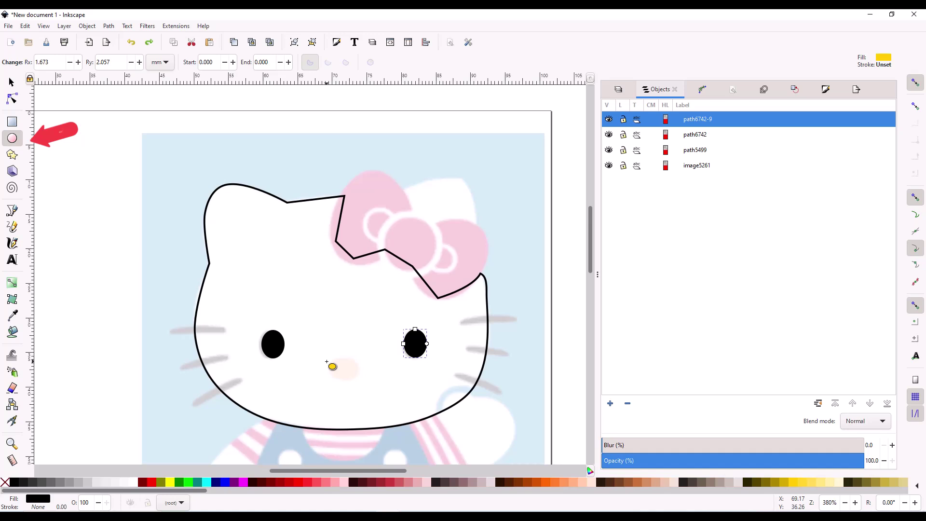
drag(327, 361, 364, 387)
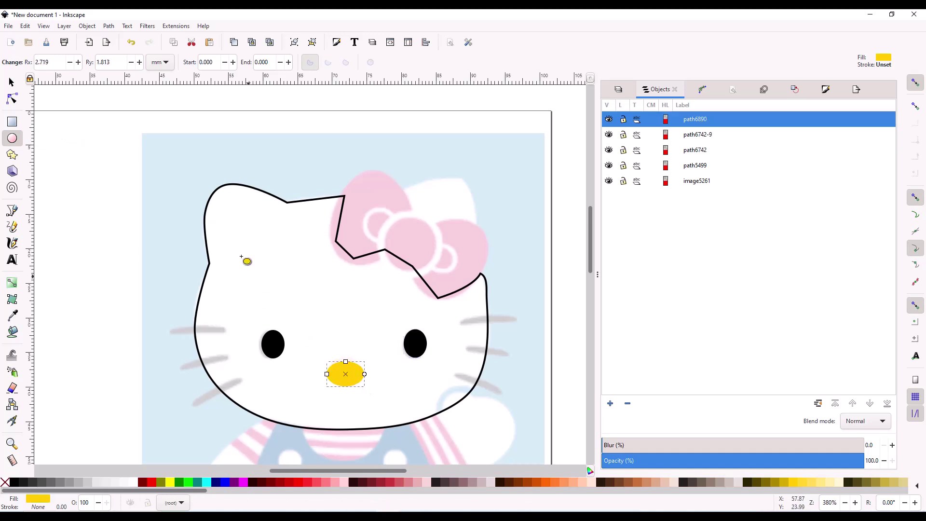
- Move the yellow nose ellipse onto the reference nose at about X 69.1 mm, Y 35.4 mm, and clear the selection
click(12, 82)
drag(344, 369, 340, 363)
click(349, 299)
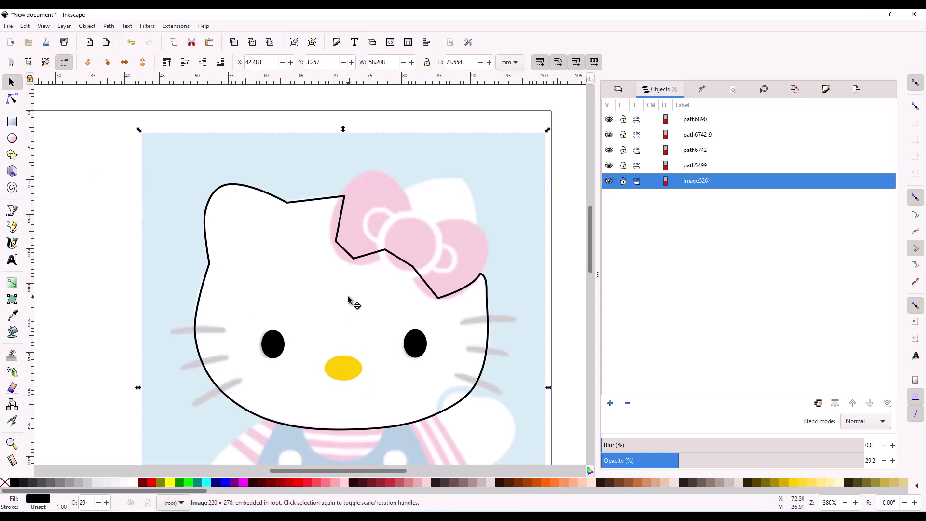
mouse_move(347, 365)
mouse_down()
mouse_move(372, 369)
mouse_move(363, 400)
mouse_move(354, 395)
mouse_move(355, 368)
mouse_up()
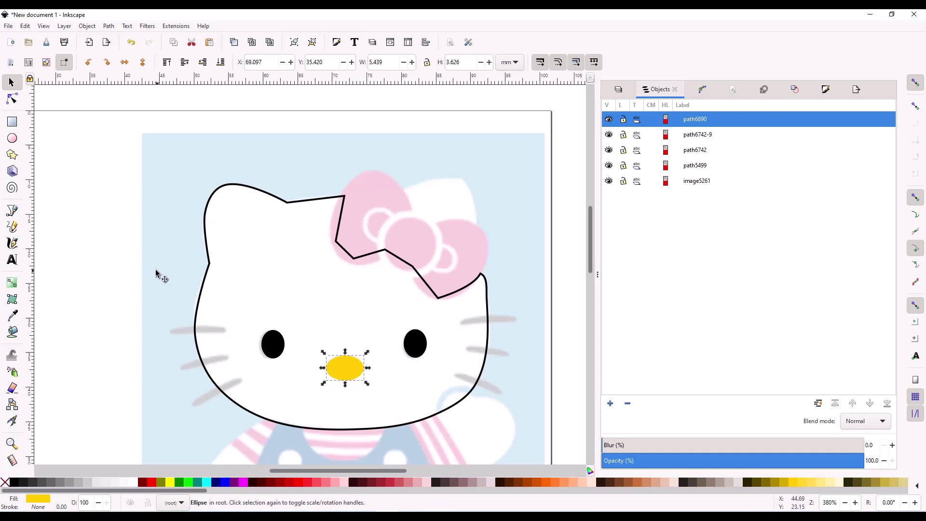
click(143, 263)
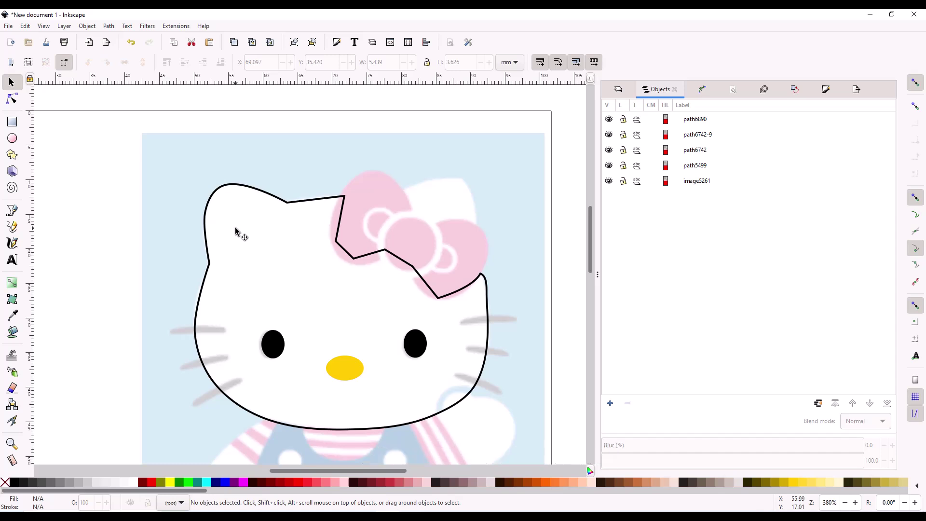
- Draw a red ellipse about 10.5 mm wide and 9.7 mm high and centre it on the bow's knot
key(b)
click(13, 140)
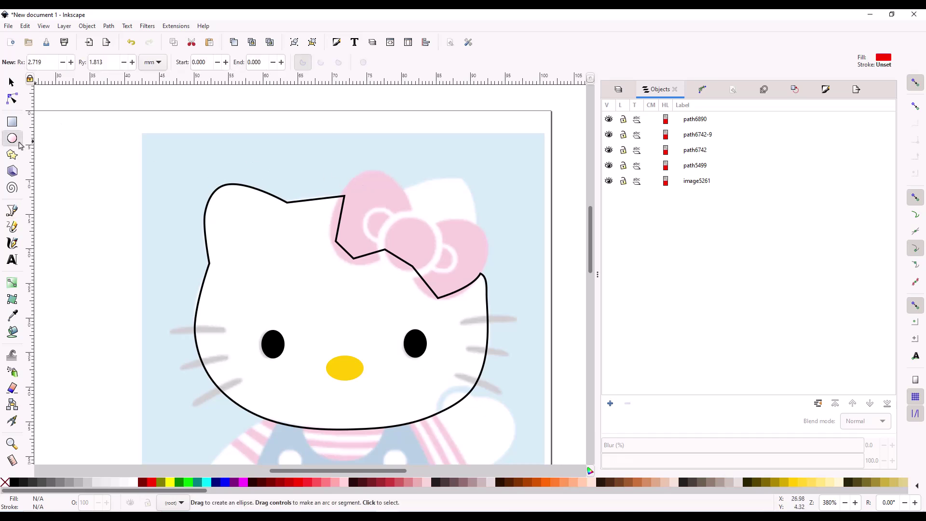
drag(378, 206, 451, 273)
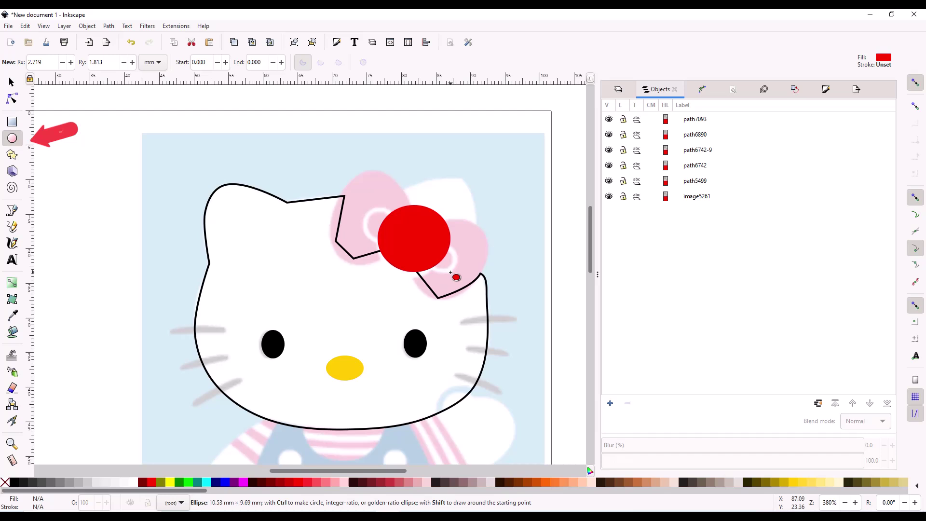
click(12, 82)
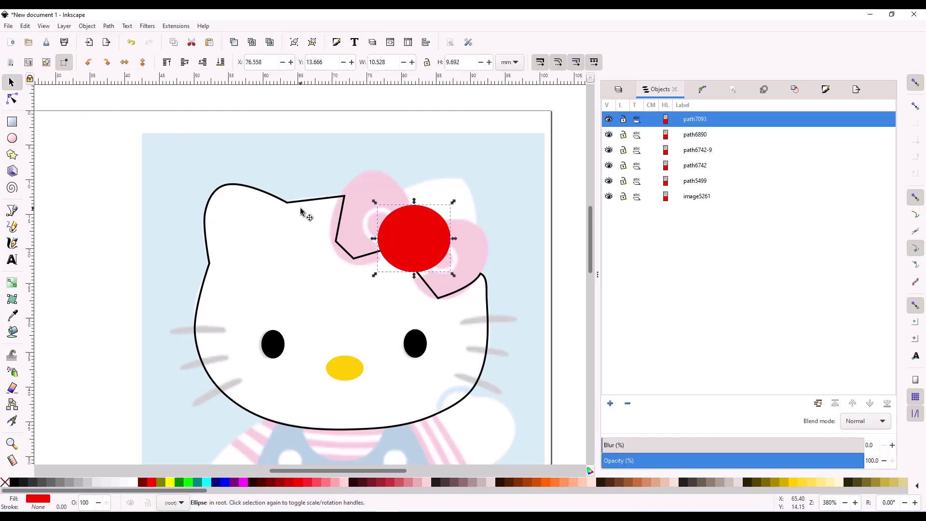
drag(415, 247, 408, 253)
click(372, 167)
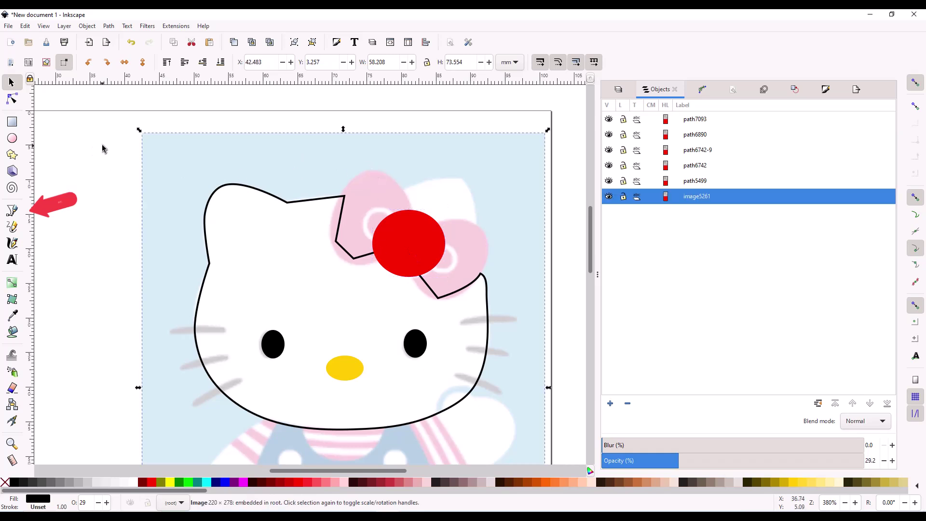
click(37, 117)
- Draw a closed five-node path with straight segments around the bow's left loop, overlapping the red knot
click(12, 211)
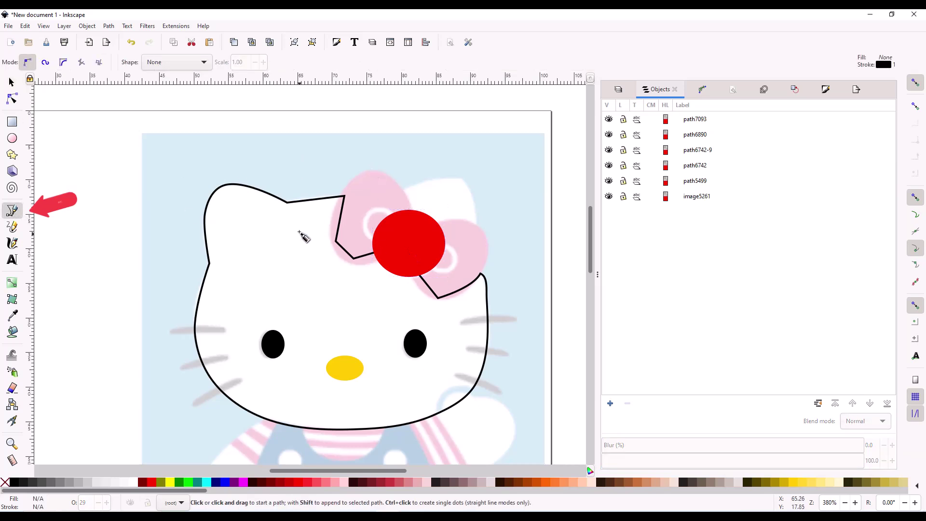
click(414, 212)
click(379, 167)
click(327, 252)
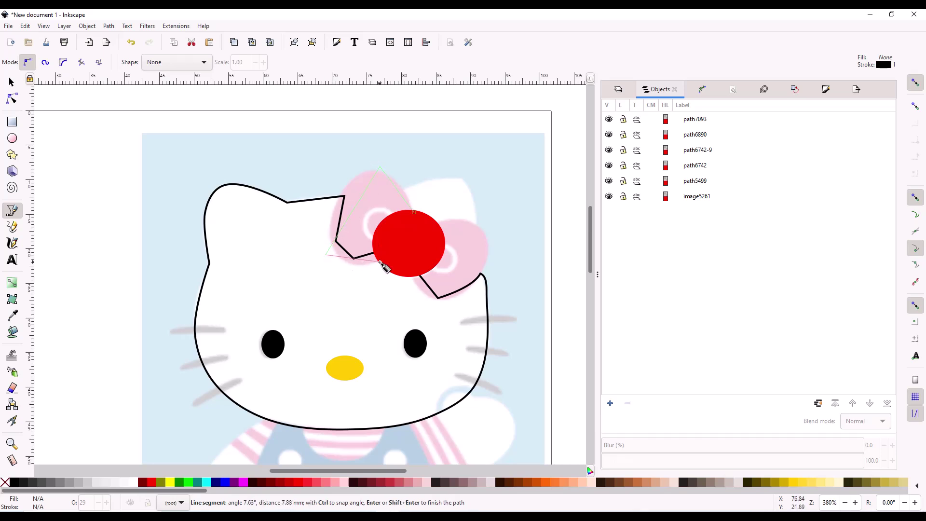
click(384, 264)
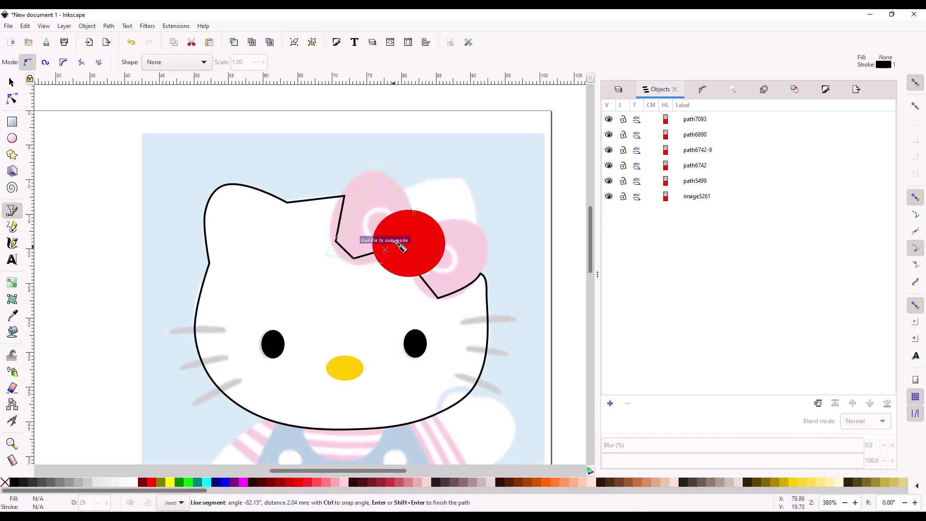
click(382, 225)
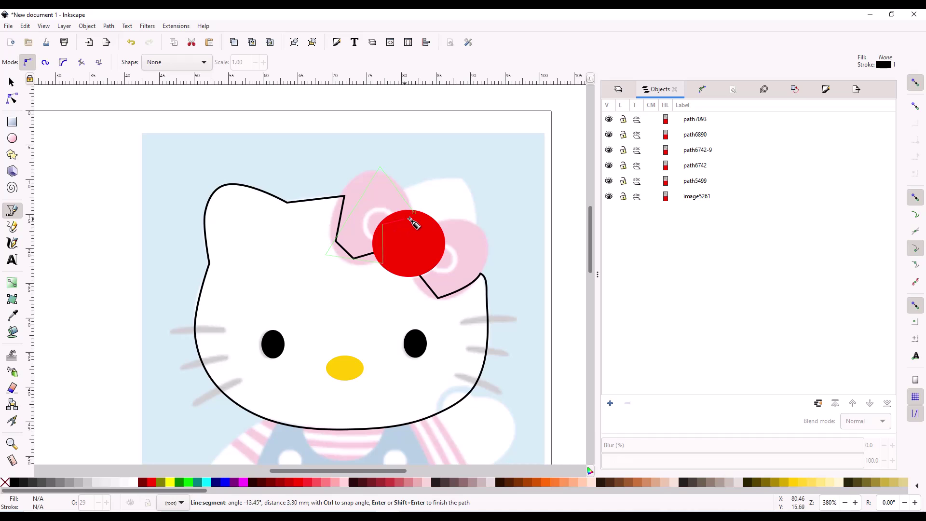
click(416, 213)
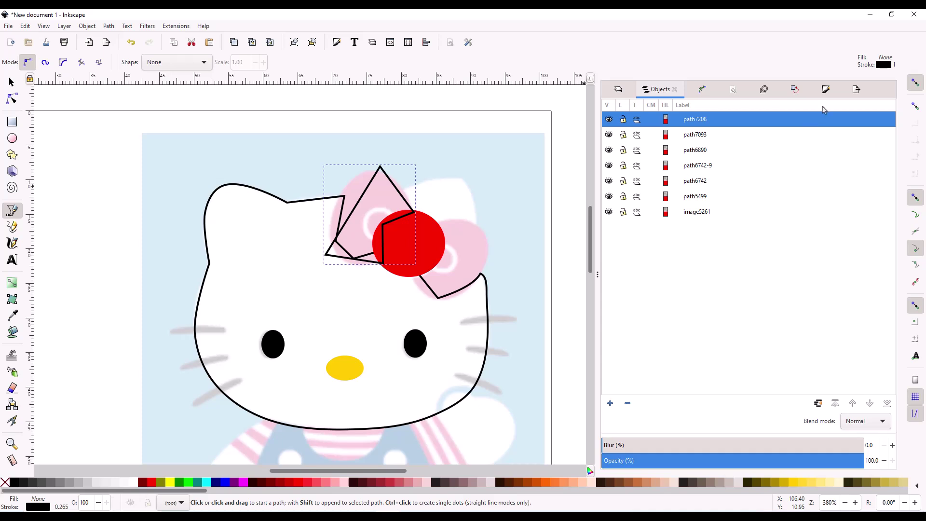
- Give the left loop's path a flat red fill (ff0000) and remove its stroke paint
click(825, 89)
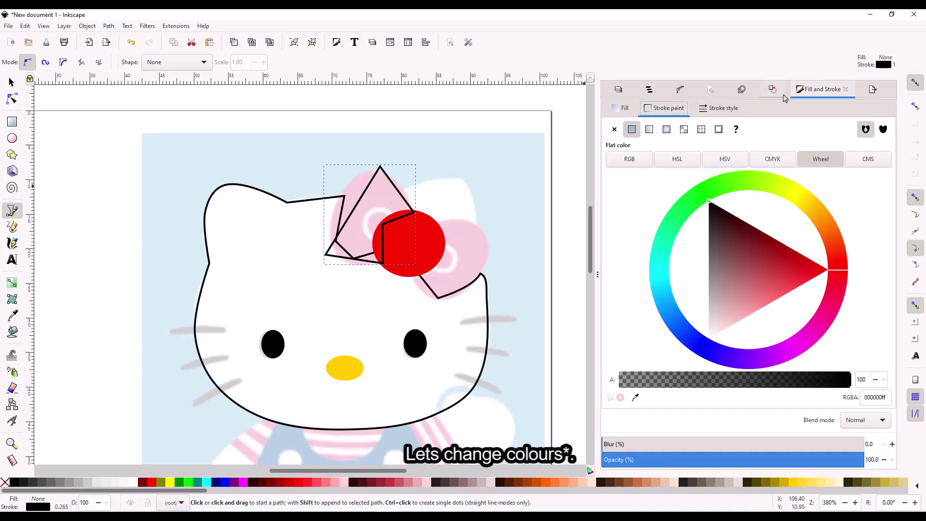
click(621, 108)
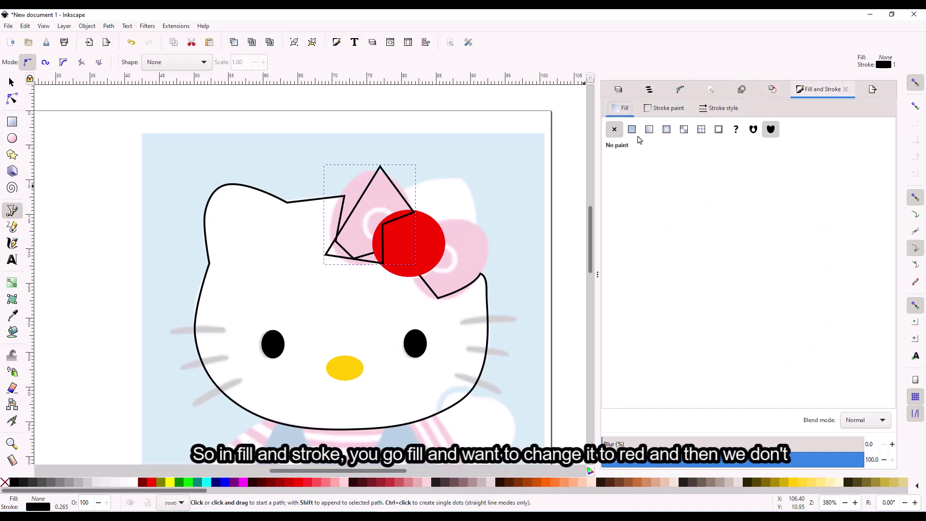
click(632, 130)
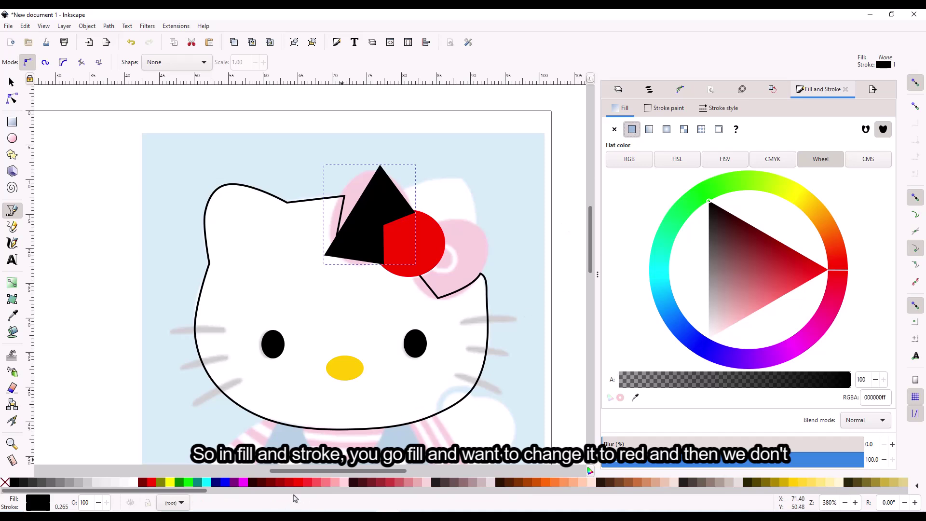
click(299, 483)
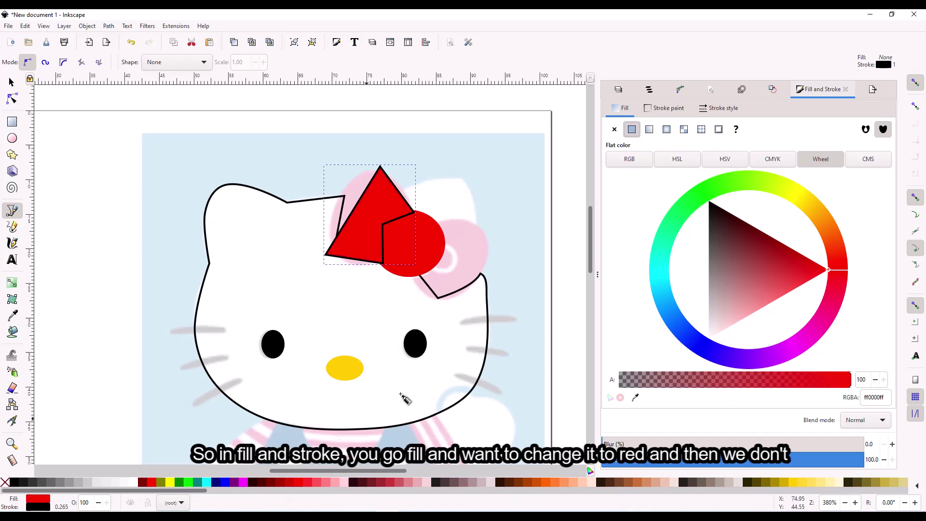
click(665, 108)
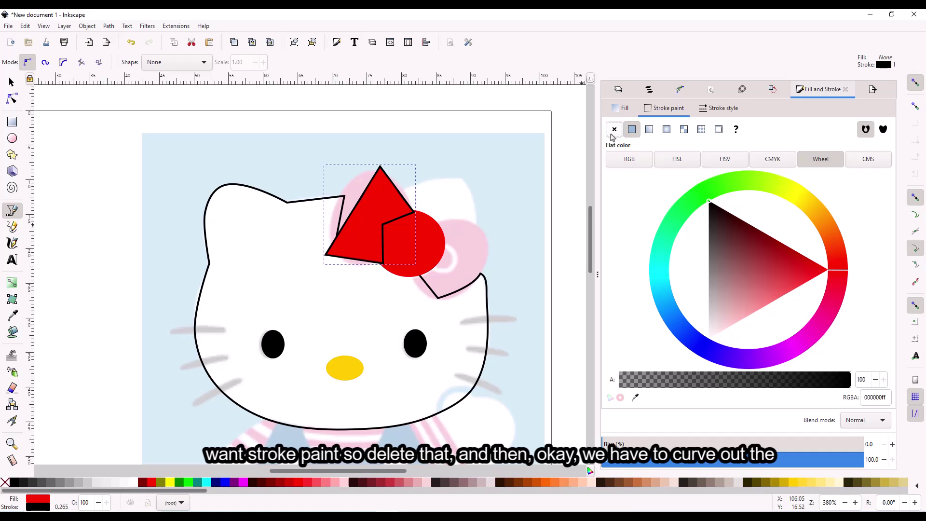
click(613, 129)
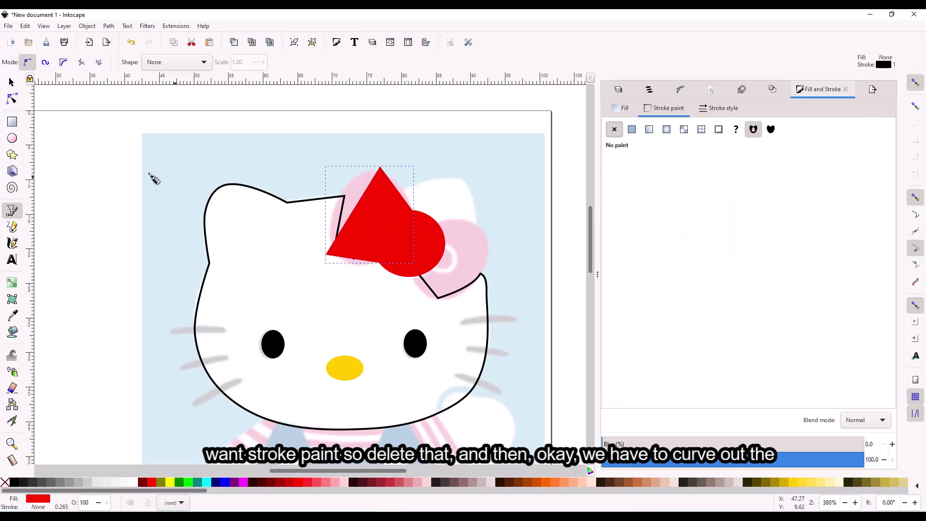
- Make the left loop's top node smooth and move it to about X 76.3 mm, Y 8.9 mm
click(15, 102)
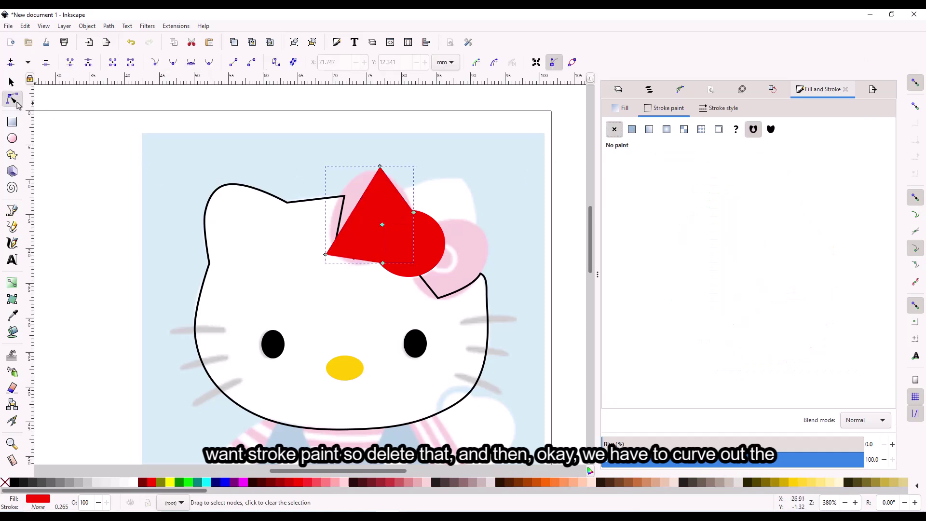
click(382, 167)
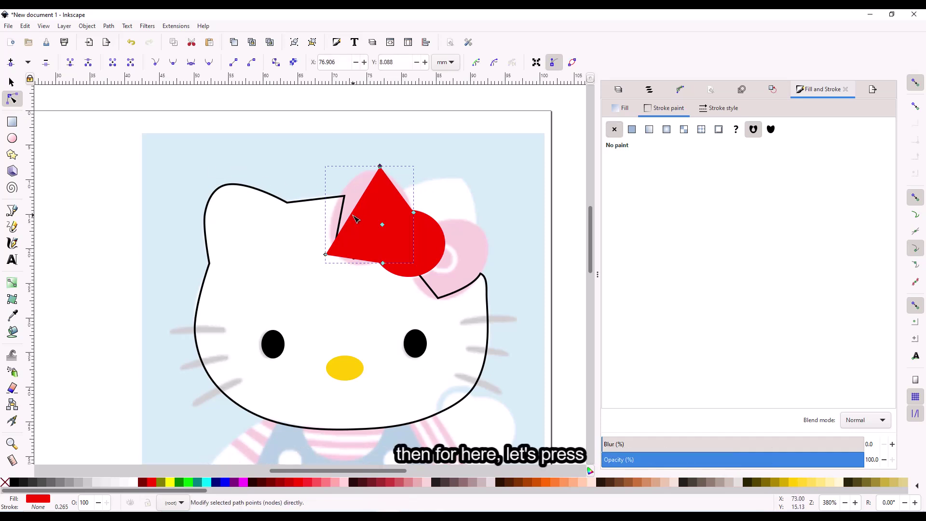
click(176, 67)
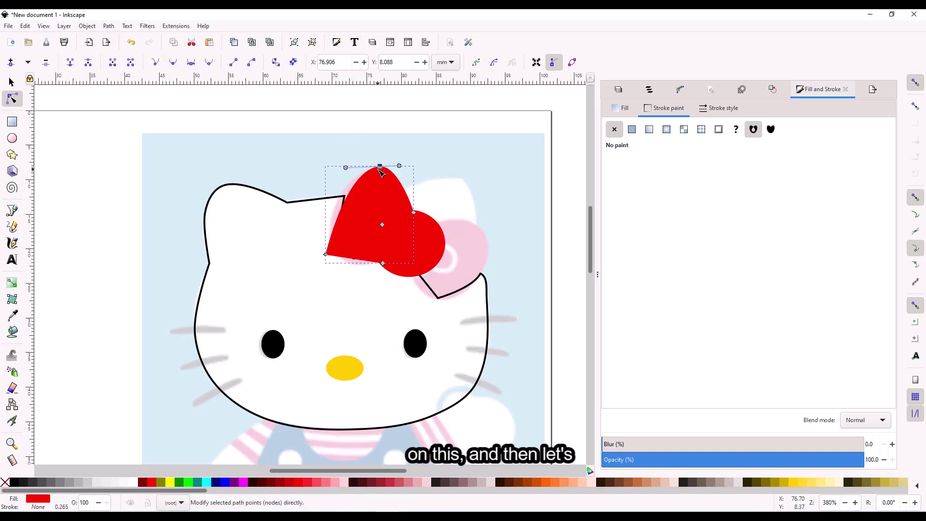
mouse_move(381, 169)
mouse_down()
mouse_move(369, 174)
mouse_move(381, 171)
mouse_up()
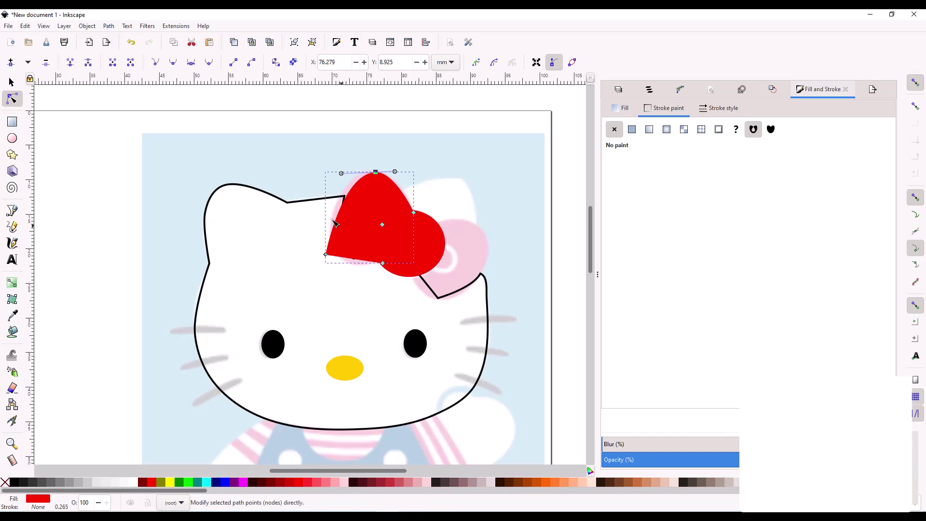
- Smooth the left loop's lower outer node at about X 69.7 mm, Y 20.6 mm, and nudge the upper knot-side and top nodes onto the bow's edge
click(326, 254)
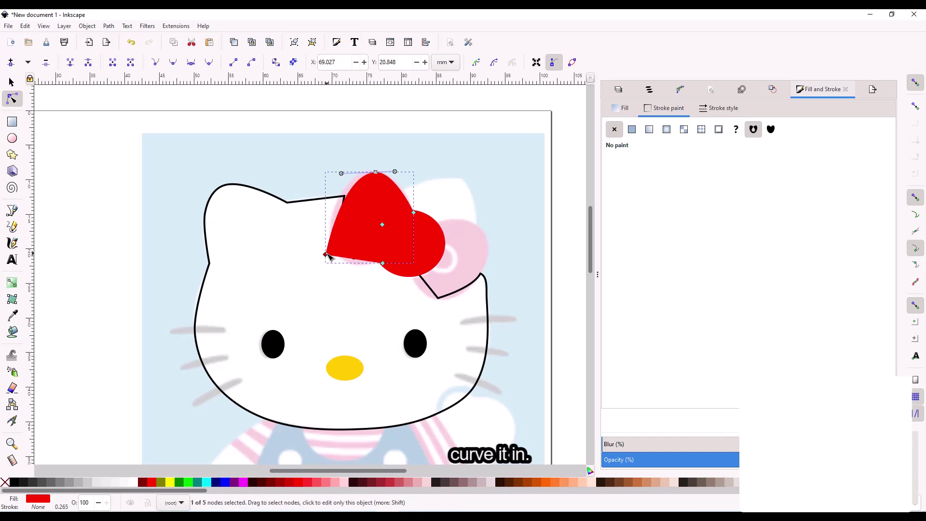
click(173, 64)
drag(326, 256, 330, 255)
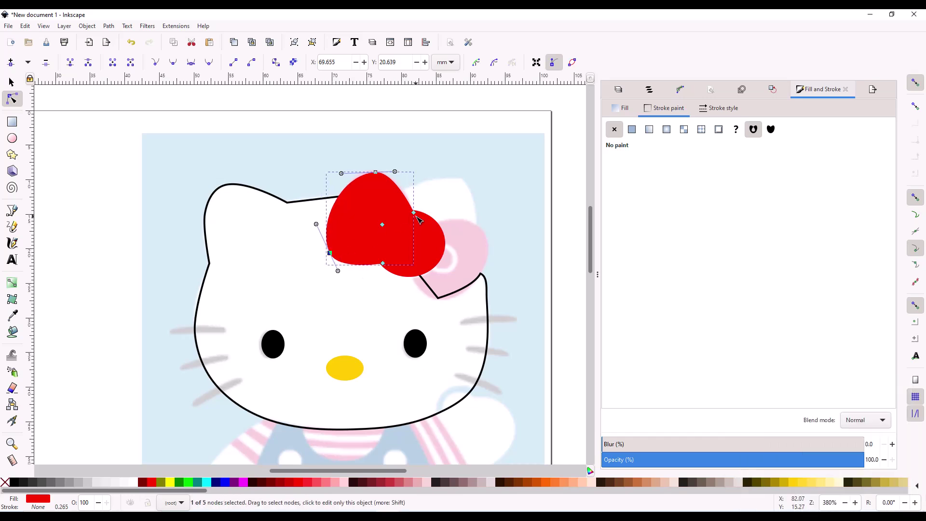
drag(416, 215, 413, 216)
drag(377, 173, 381, 171)
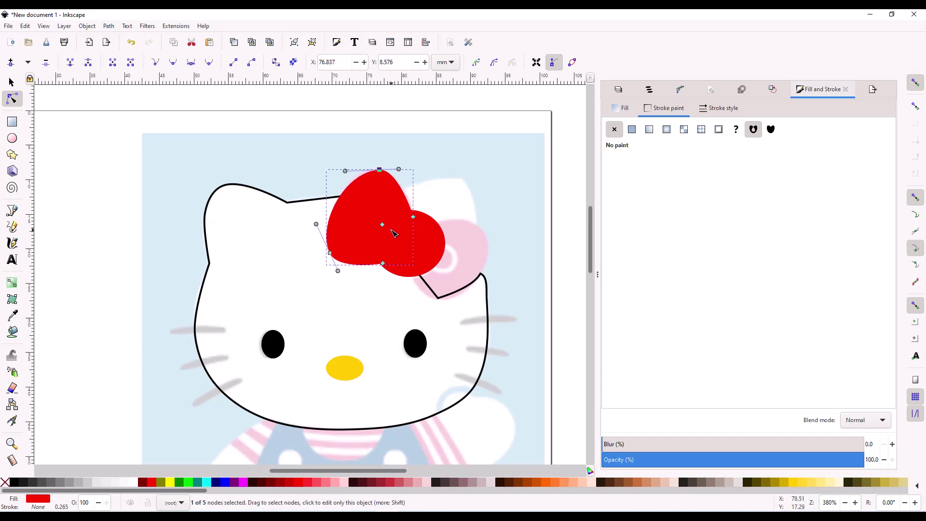
- Duplicate the bow's left loop path in the object list
click(382, 264)
click(379, 290)
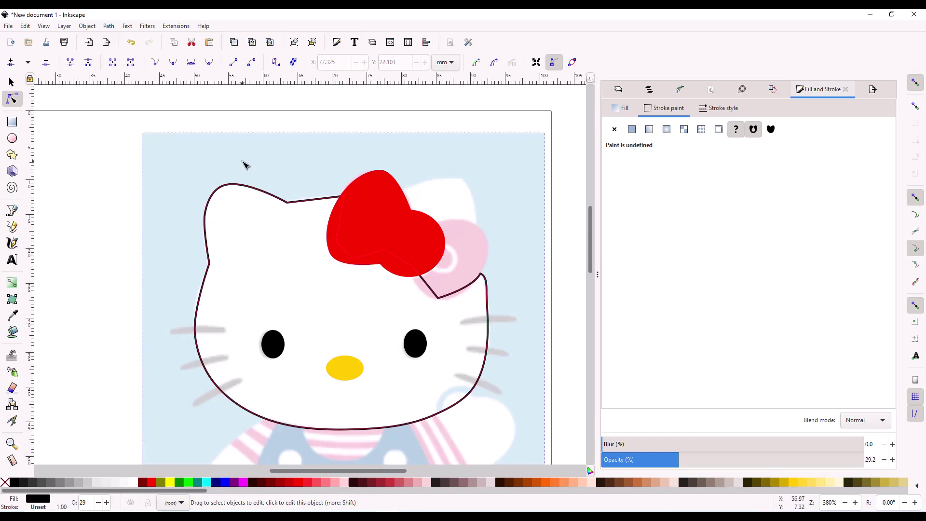
click(649, 91)
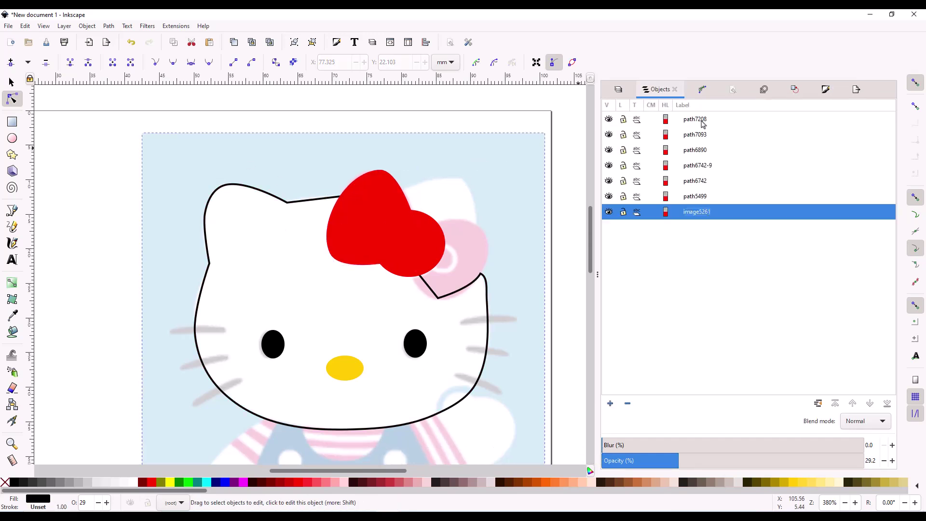
click(703, 136)
click(706, 121)
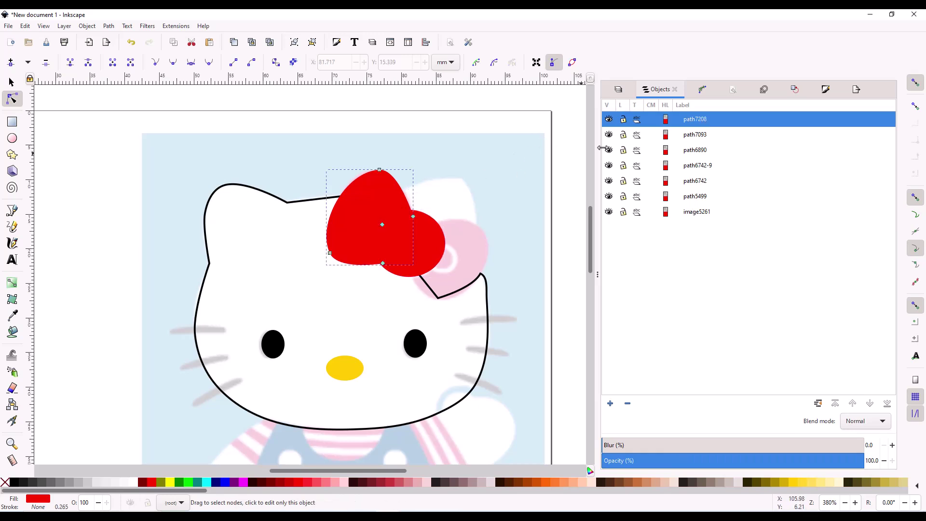
right_click(701, 122)
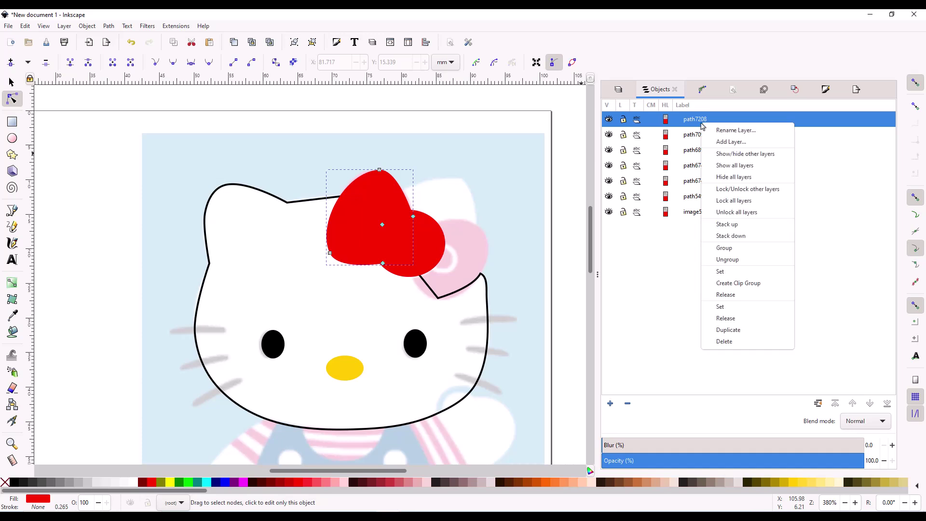
click(756, 329)
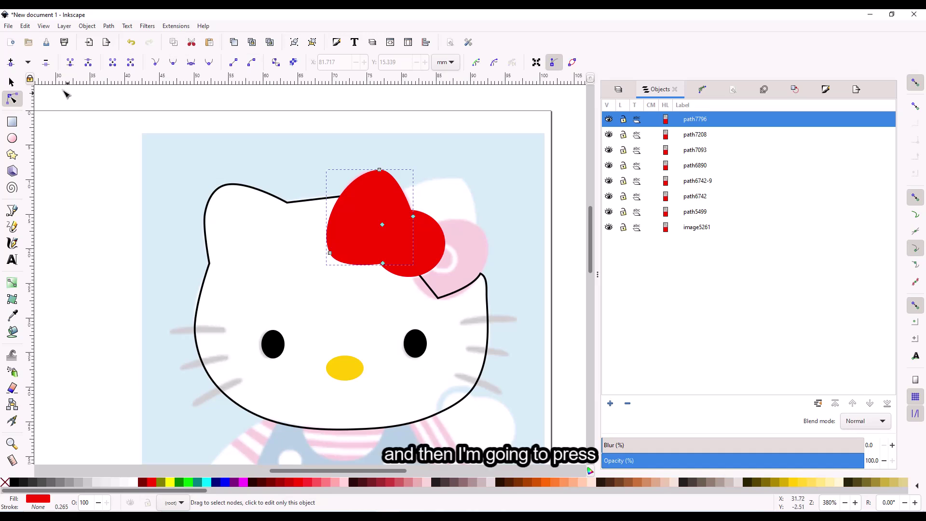
- Flip the duplicated loop horizontally and vertically, and place it on the knot's right side at about X 79.6 mm, Y 15.7 mm
click(11, 83)
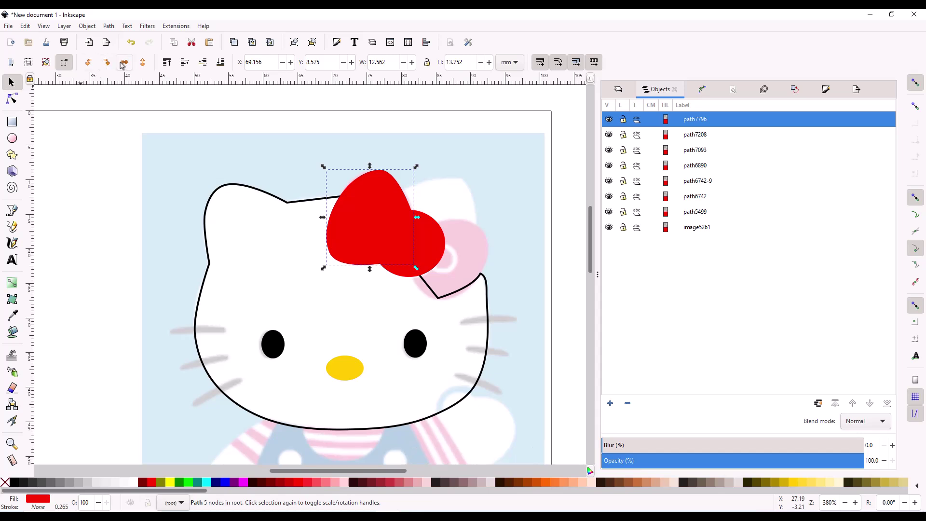
click(130, 63)
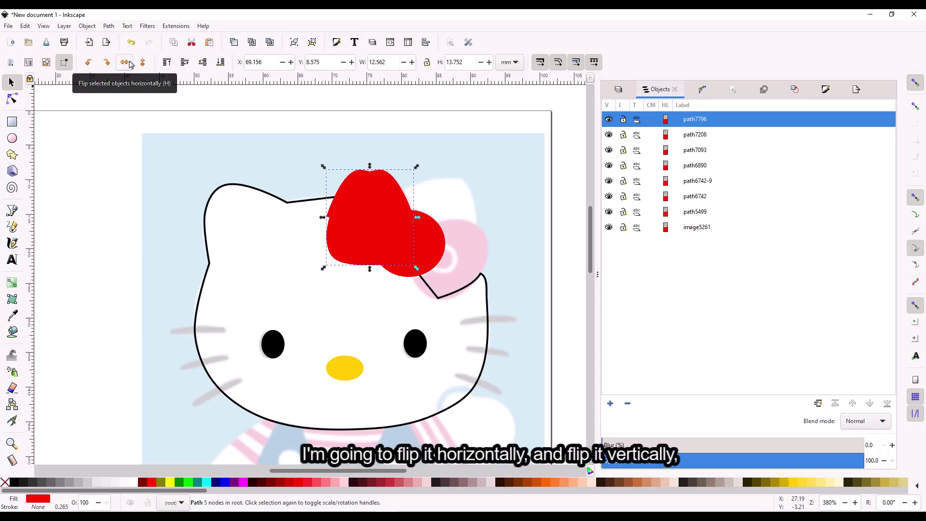
click(143, 63)
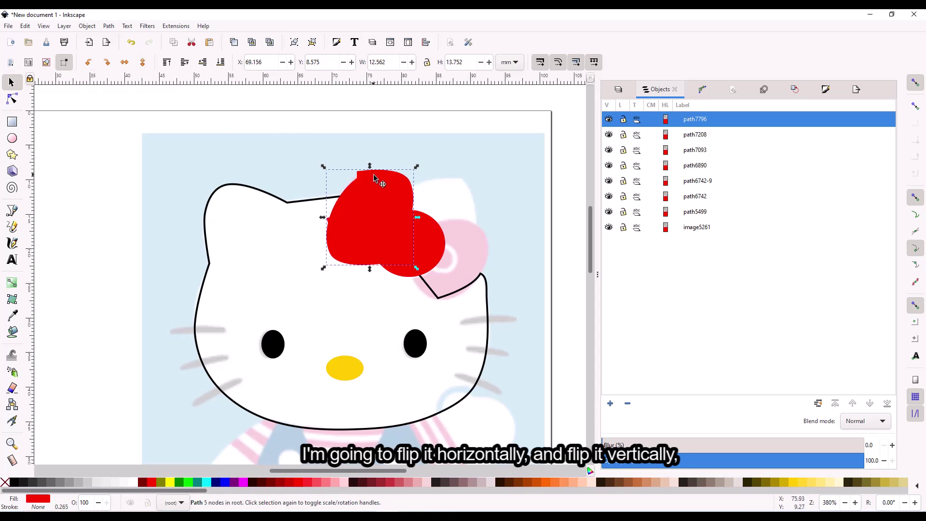
drag(401, 223, 452, 253)
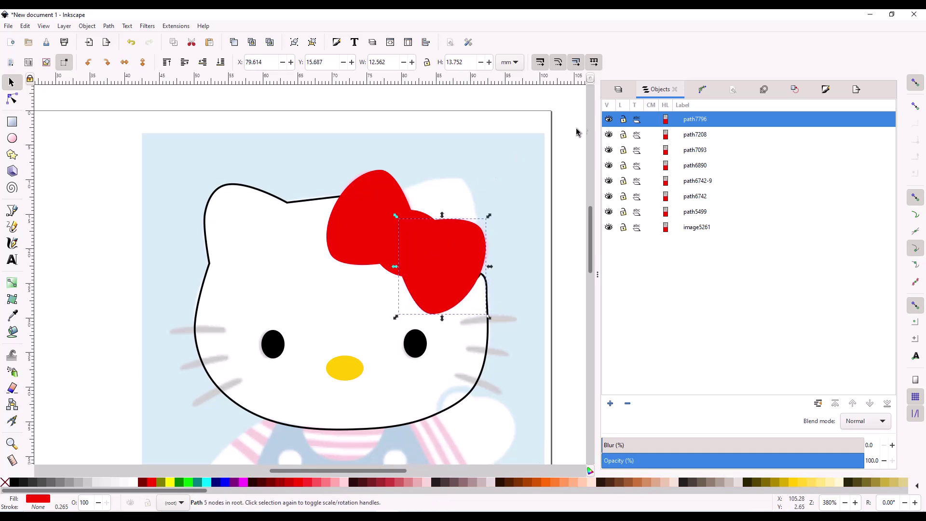
click(549, 177)
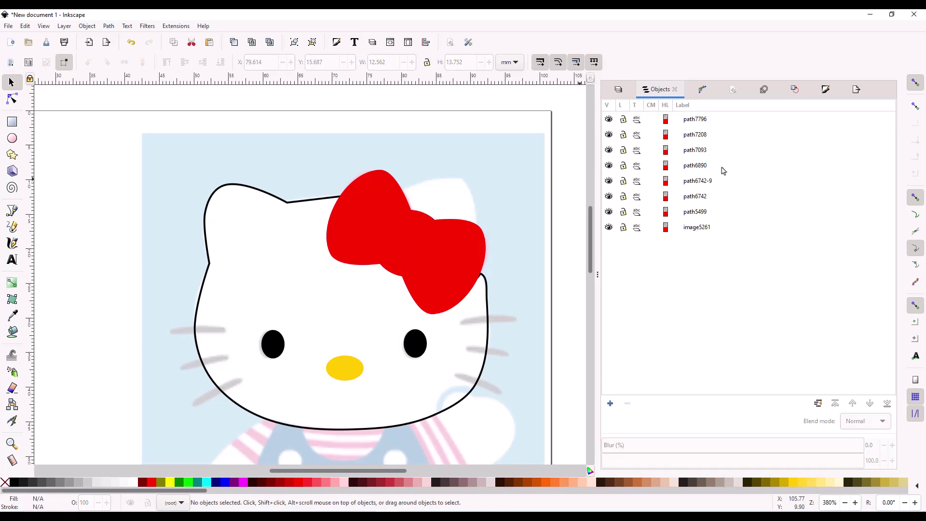
- Merge the knot and both bow loops into a single path with Union
click(714, 151)
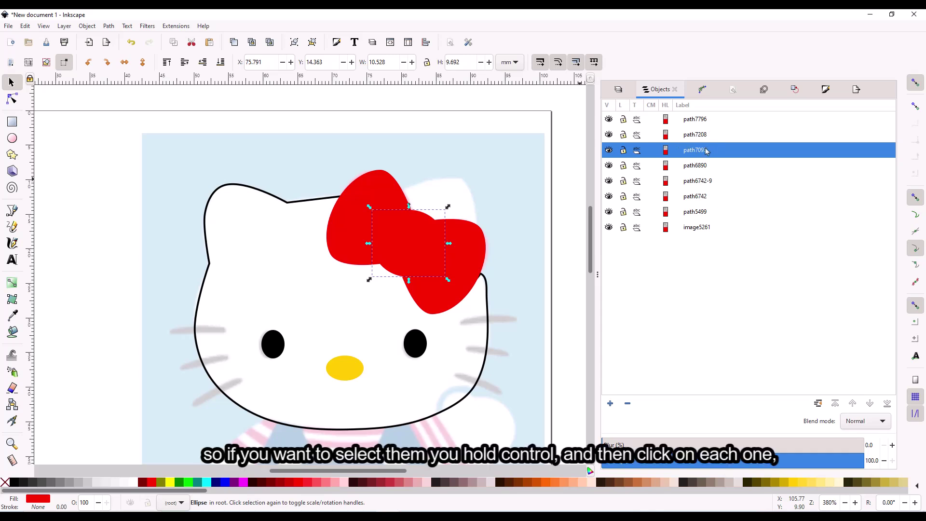
ctrl+click(705, 137)
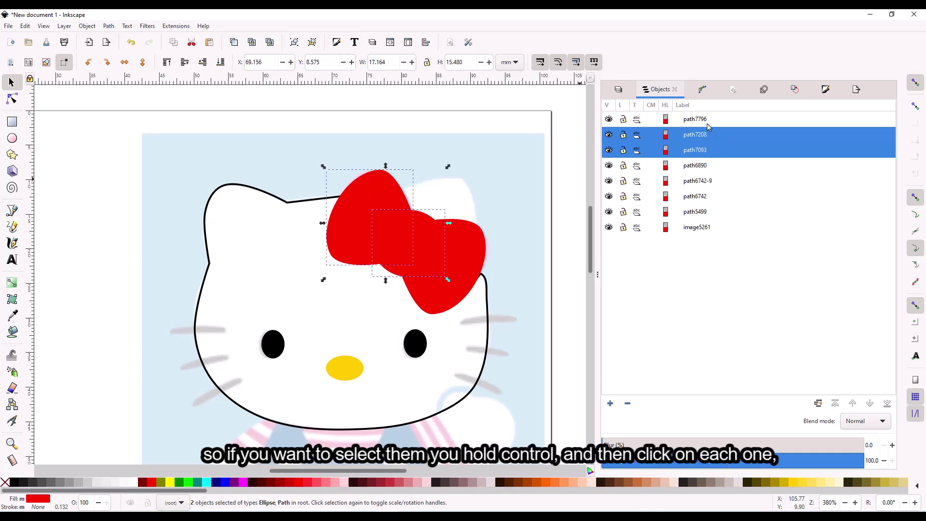
ctrl+click(707, 123)
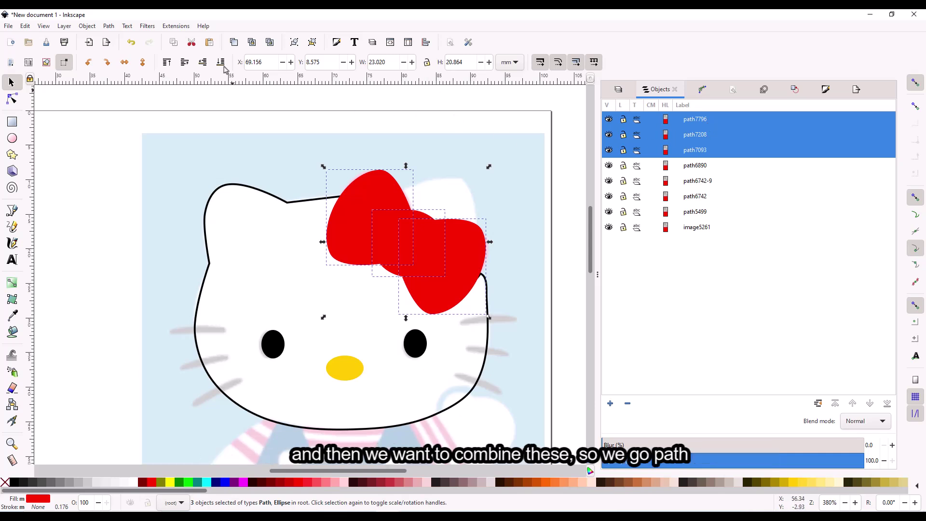
click(109, 27)
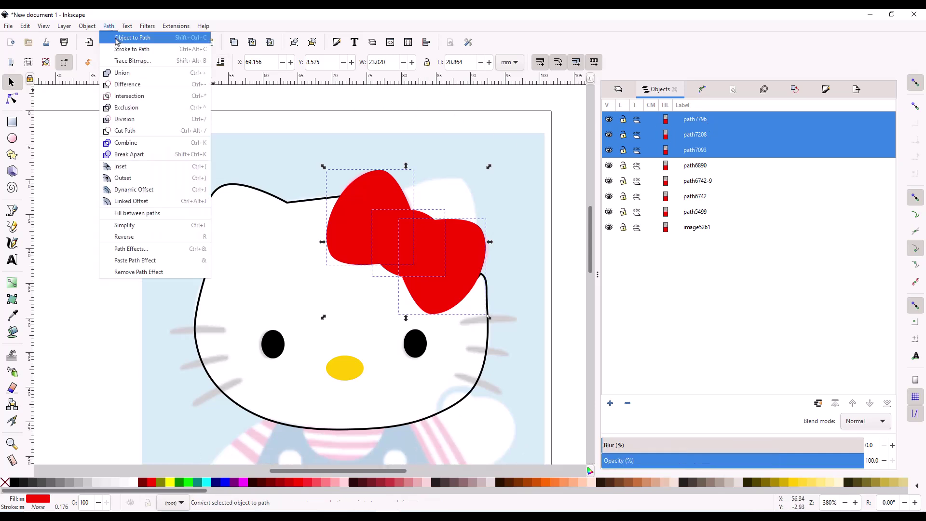
click(121, 75)
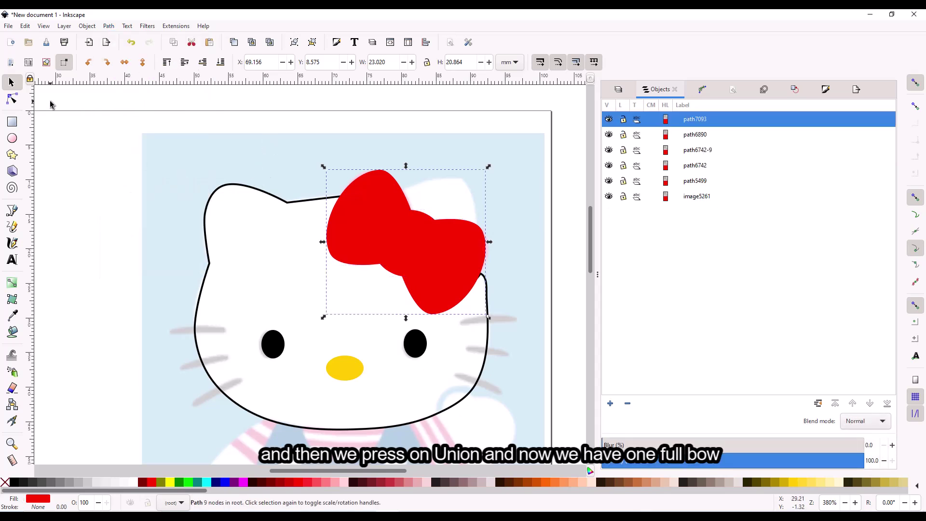
drag(400, 235, 419, 234)
key(ctrl+z)
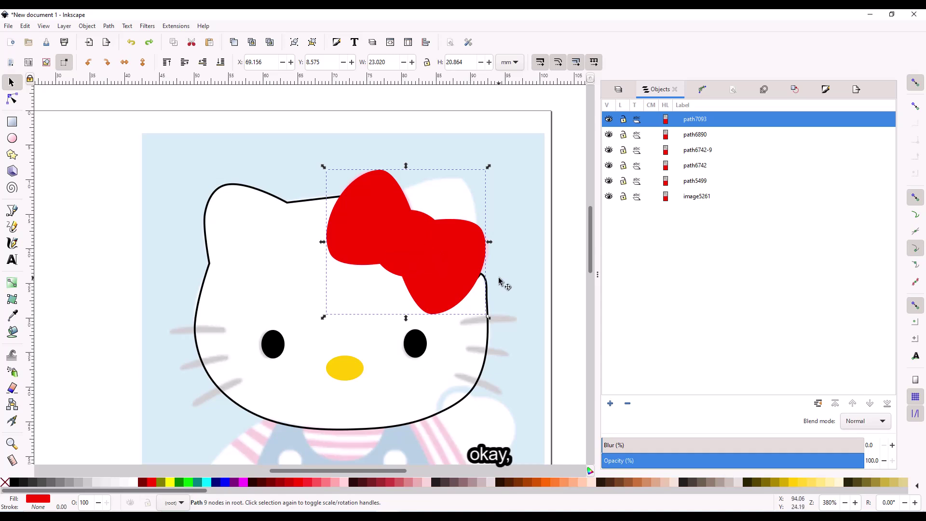
- Give the head outline a flat light orange fill (ffb380) and remove its stroke paint
click(521, 246)
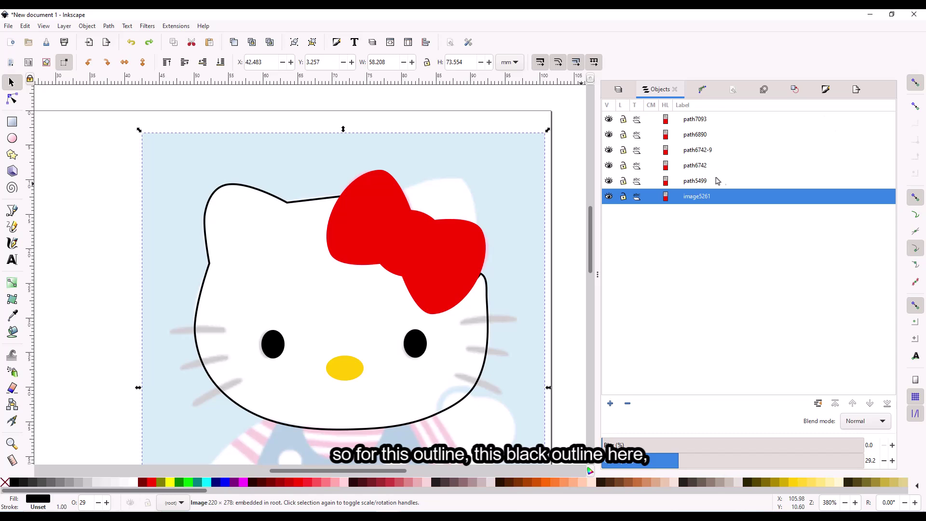
click(299, 201)
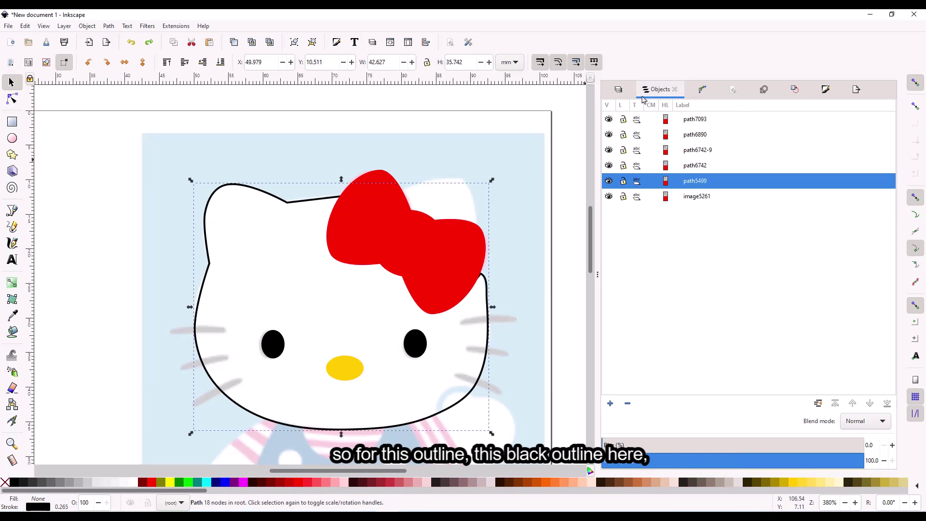
click(825, 90)
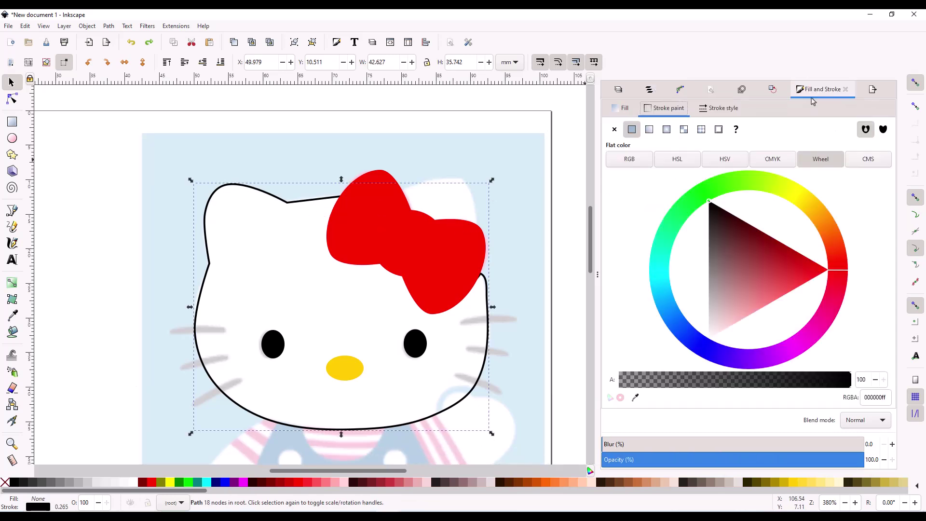
click(622, 108)
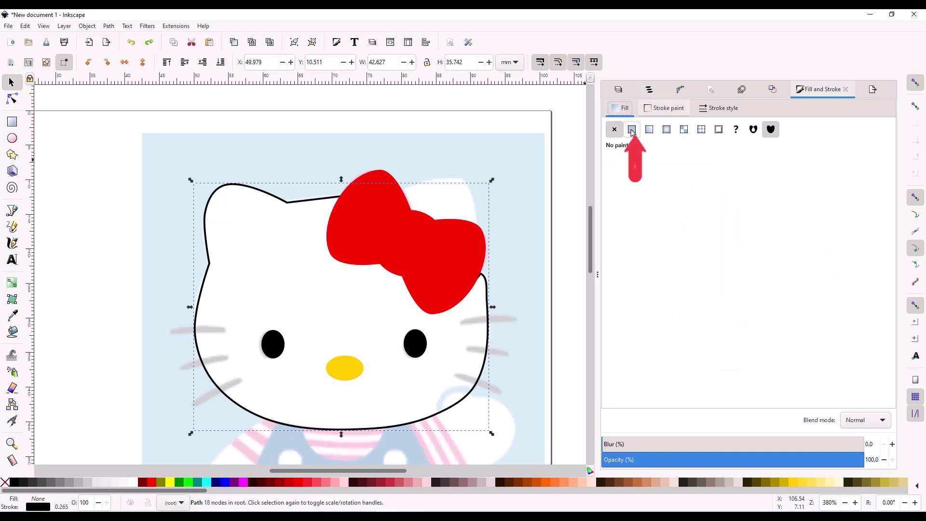
click(632, 130)
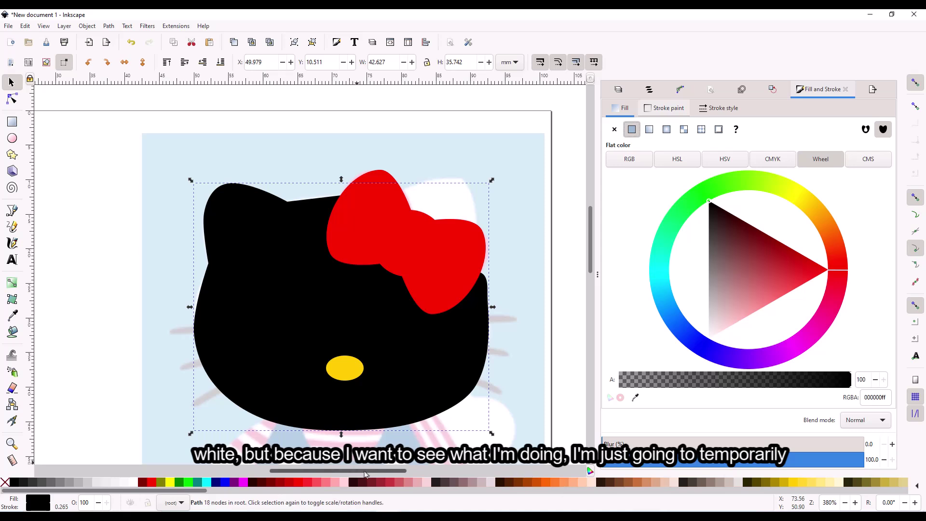
click(568, 484)
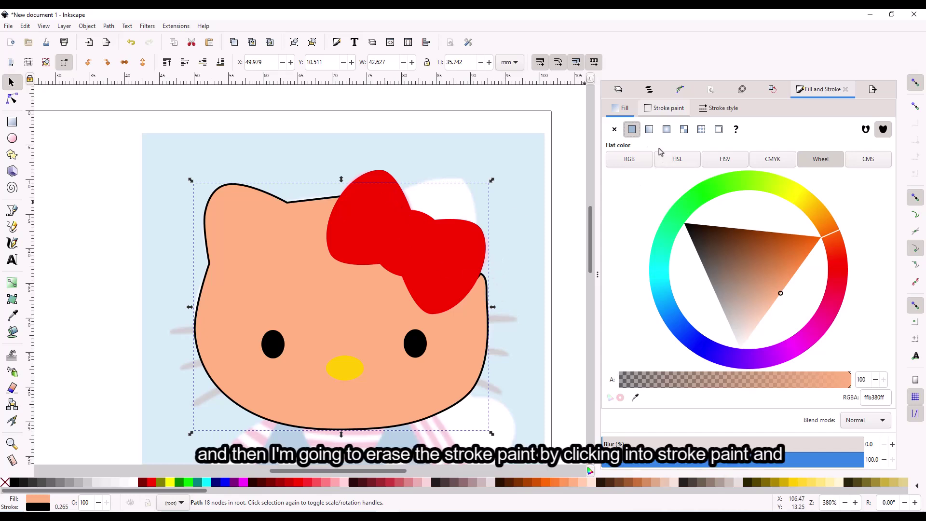
click(654, 114)
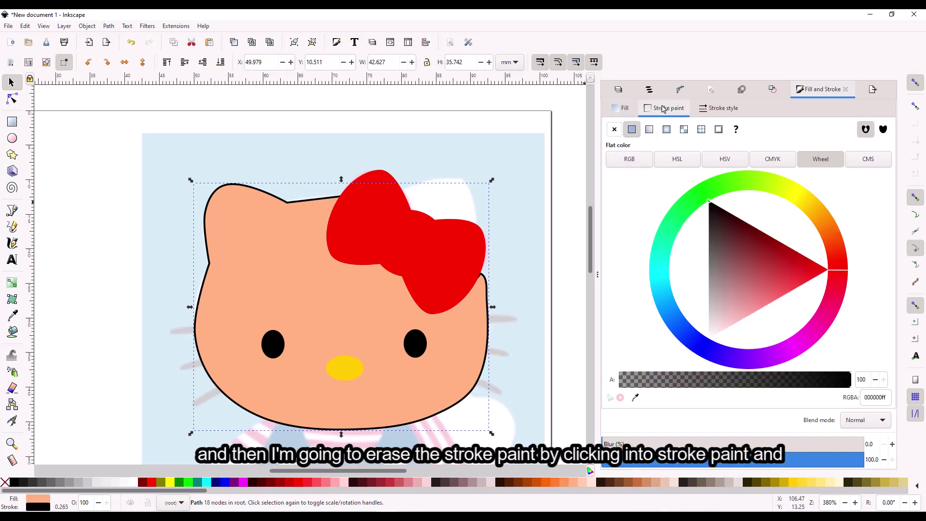
click(615, 130)
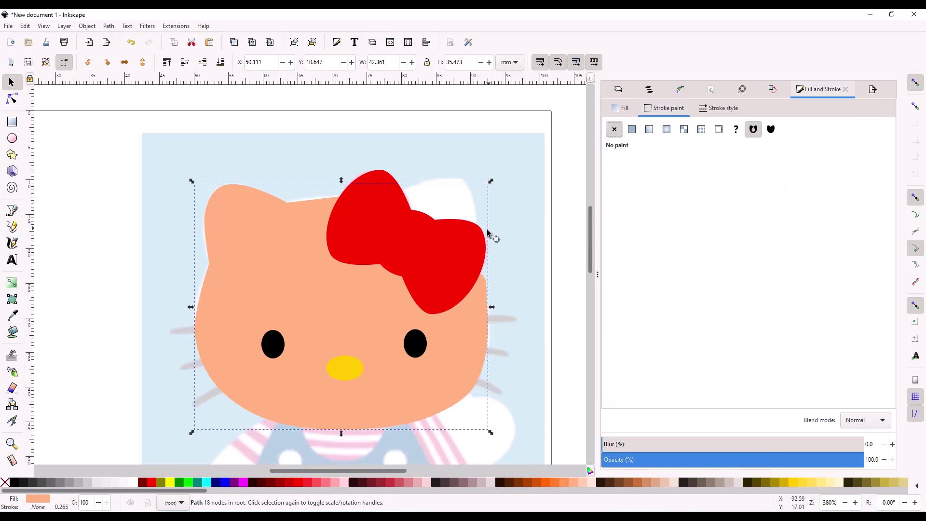
- Move the head path's corner node at the bow's right edge to about X 90.7 mm, Y 22.7 mm, tucking it under the bow
click(12, 98)
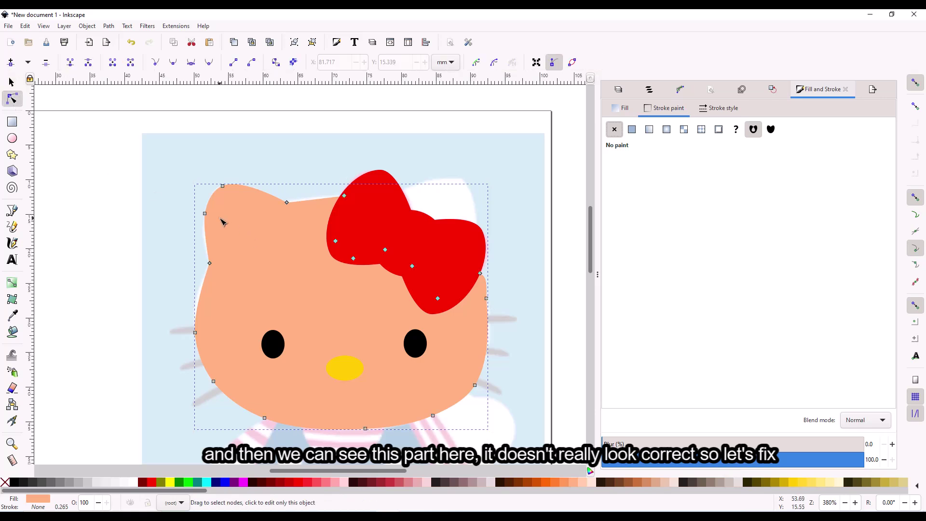
click(487, 291)
click(485, 294)
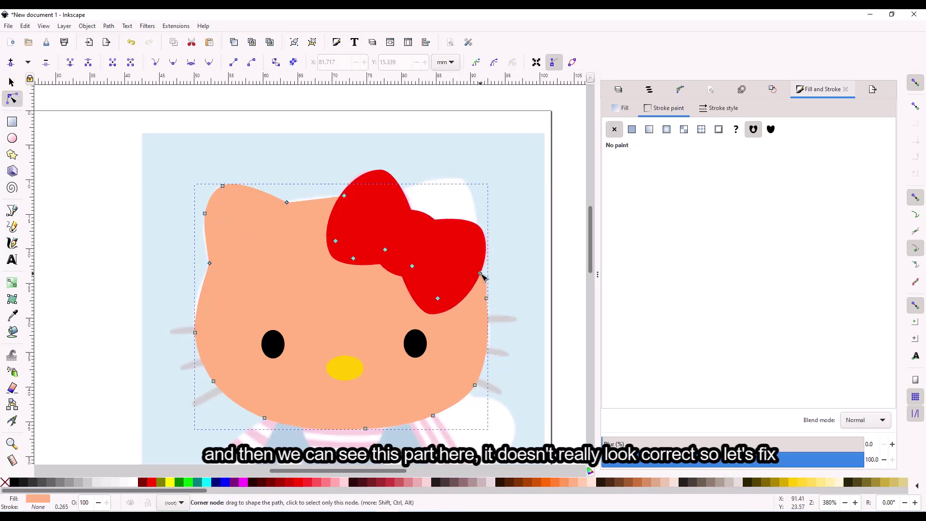
drag(484, 276, 478, 269)
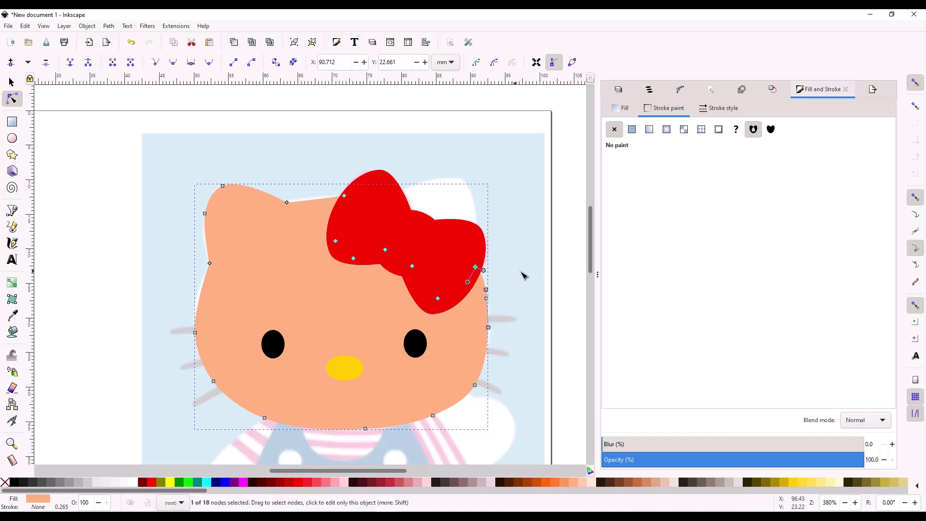
click(535, 275)
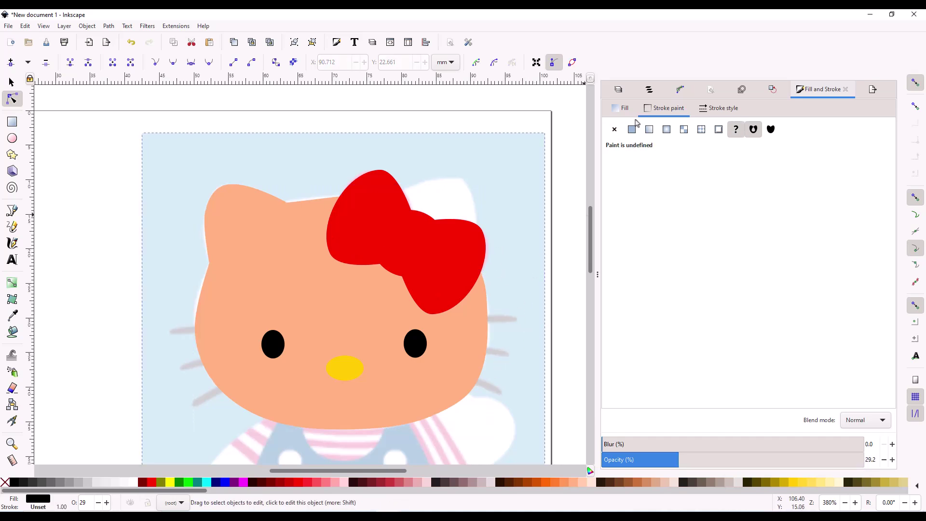
- Hide the merged red bow path in the object list to expose the head shape beneath it
click(624, 90)
click(670, 97)
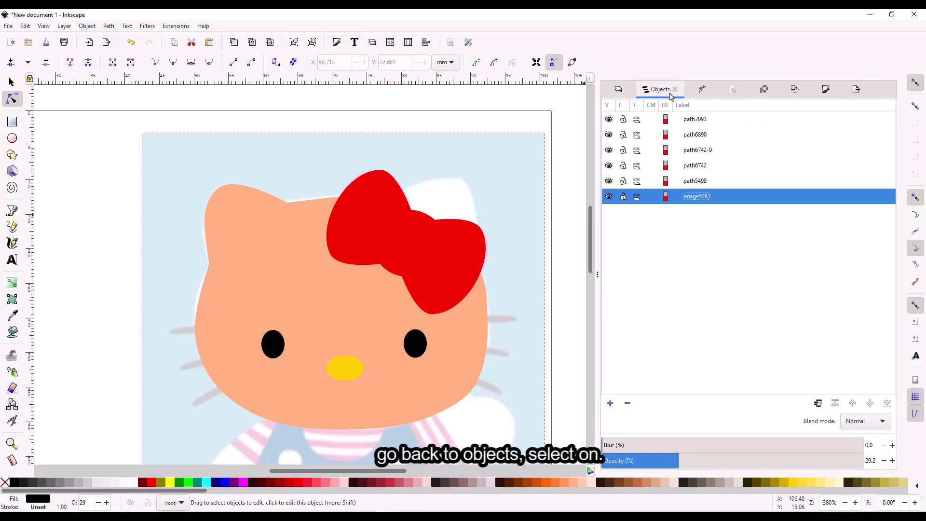
click(712, 180)
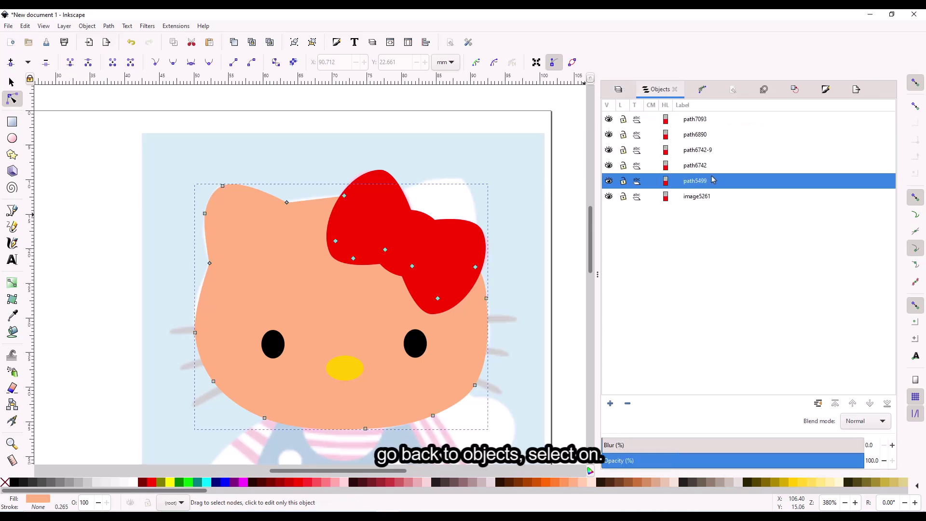
click(698, 121)
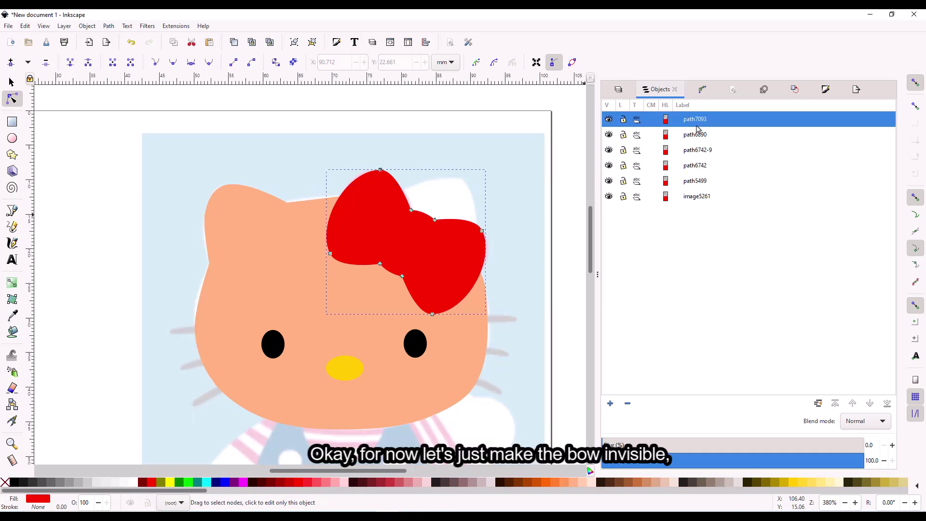
click(610, 119)
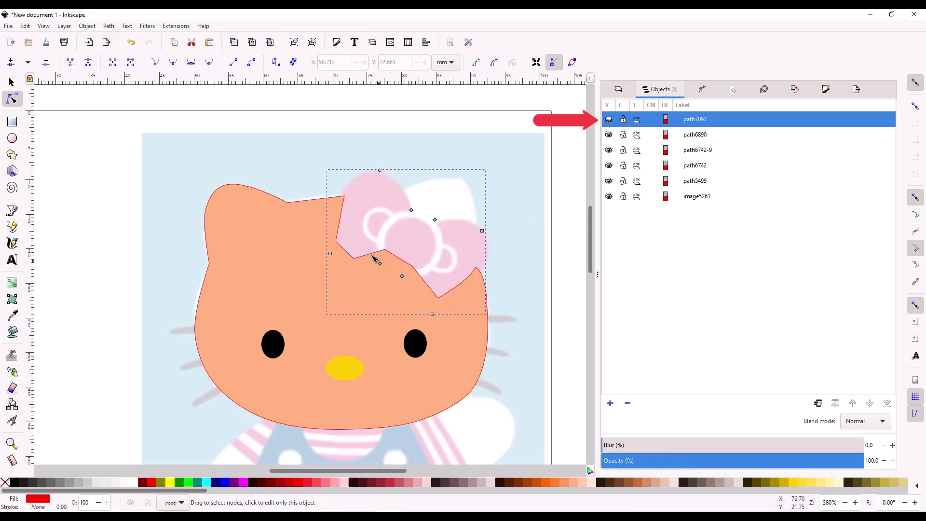
- Move the reference image away from behind the head shape and undo that move
click(12, 82)
click(186, 176)
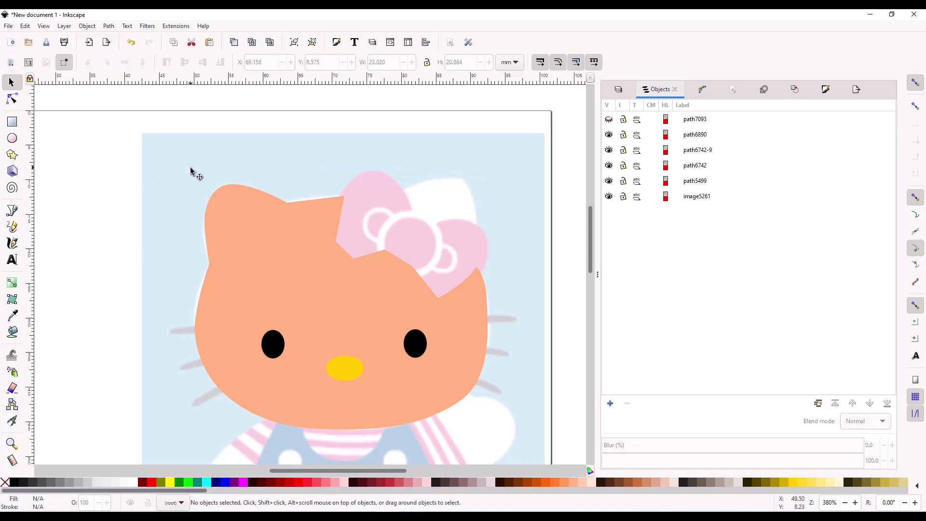
drag(169, 164, 382, 374)
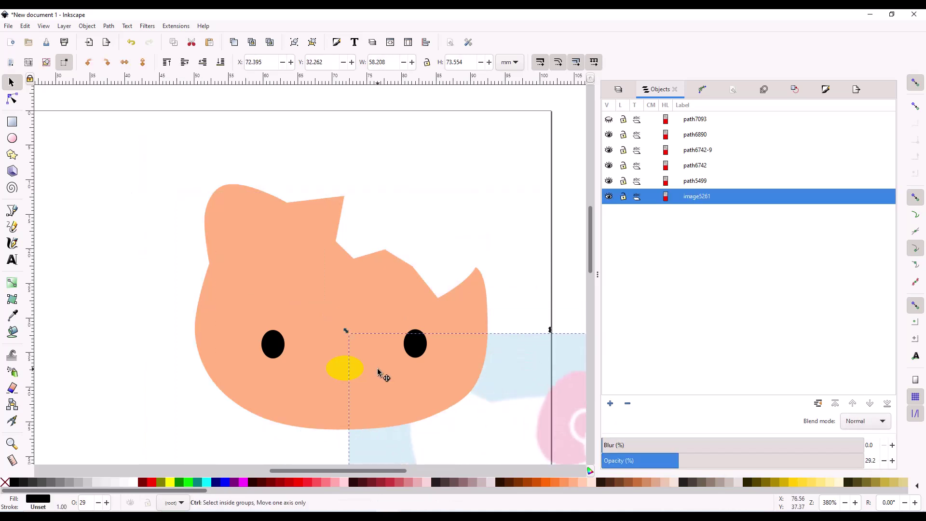
key(ctrl+z)
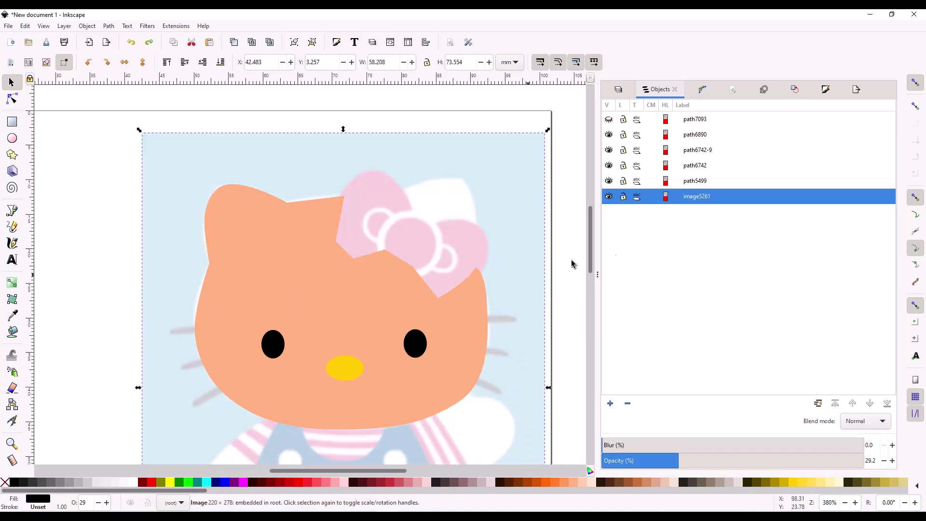
- Lock the reference image and apply Exclusion to the head, both eyes and the nose to cut the features out of the head
click(623, 196)
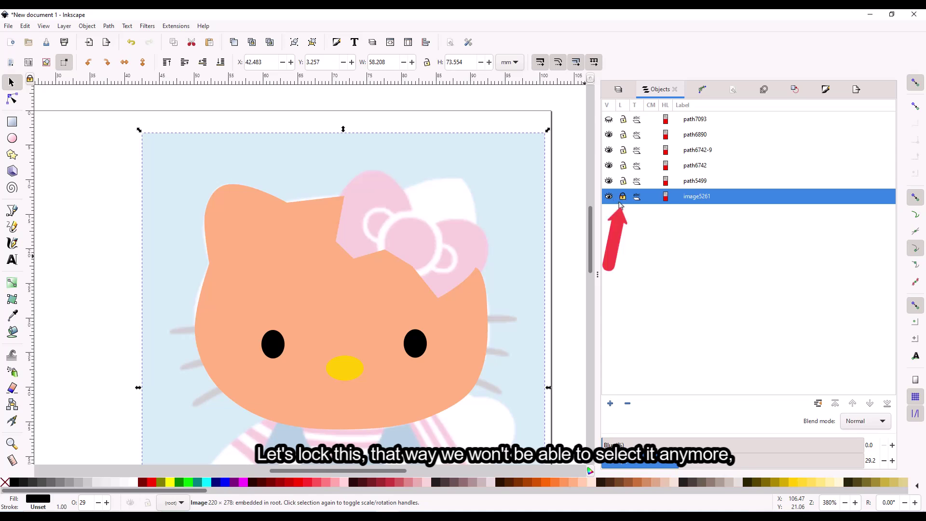
click(91, 196)
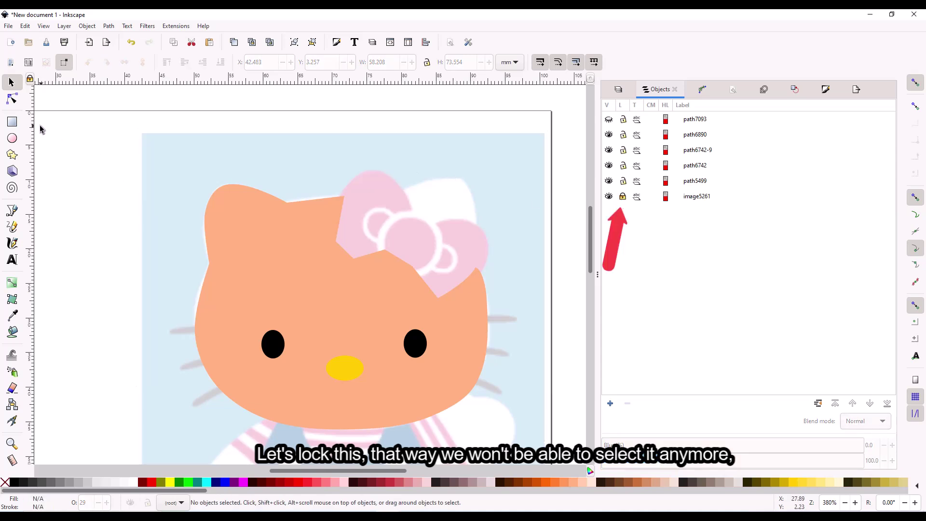
drag(175, 156, 515, 439)
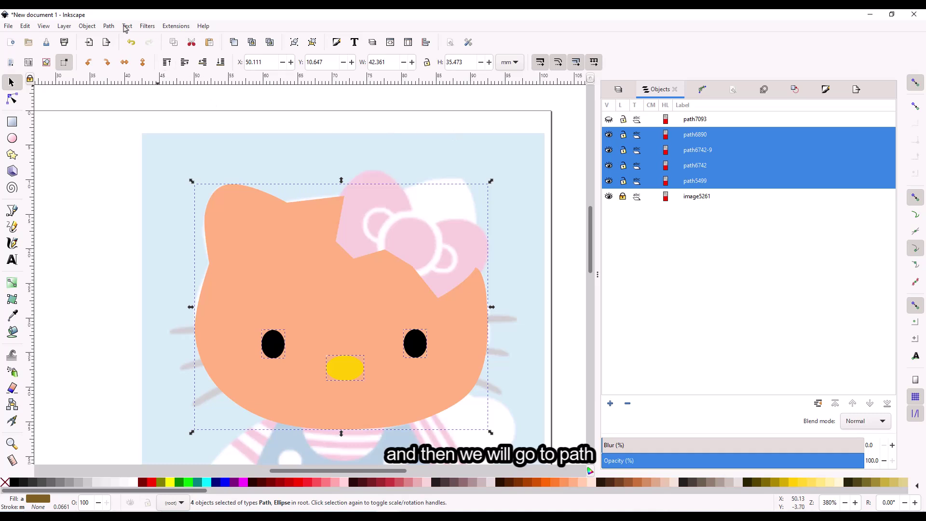
click(109, 26)
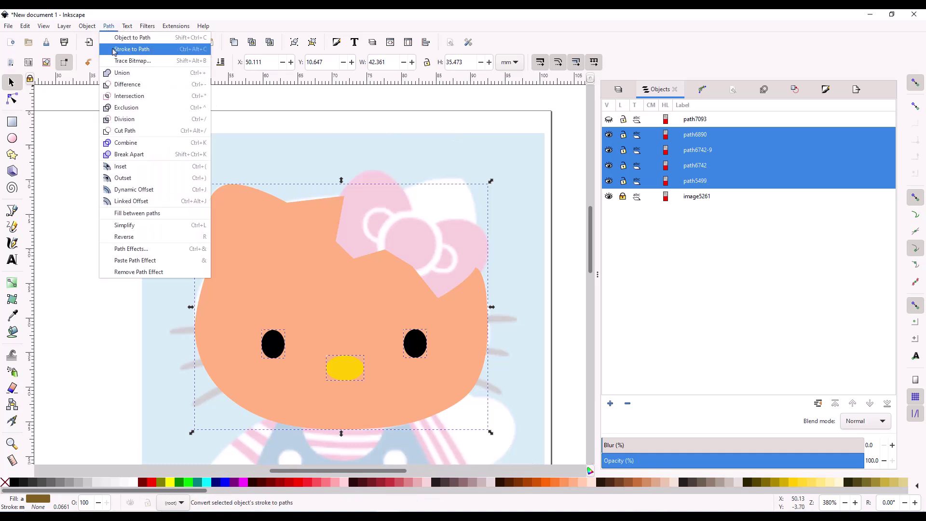
click(136, 108)
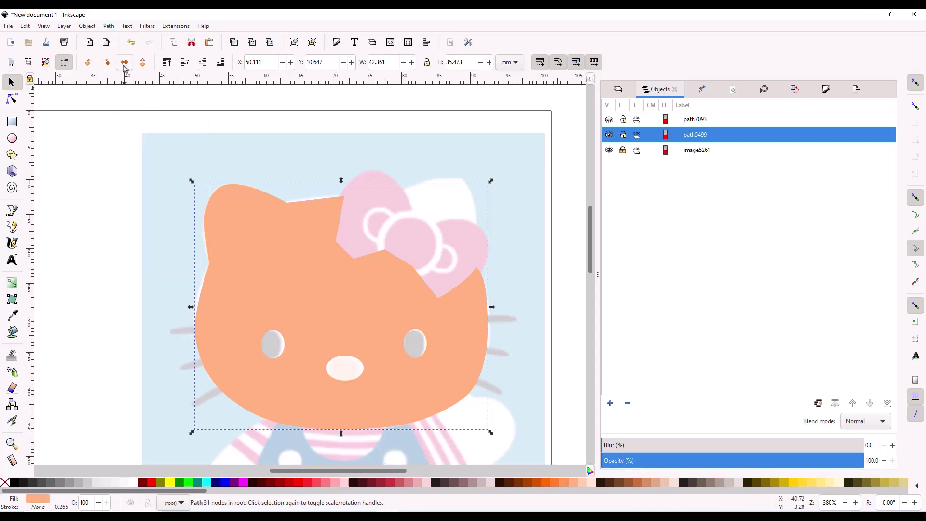
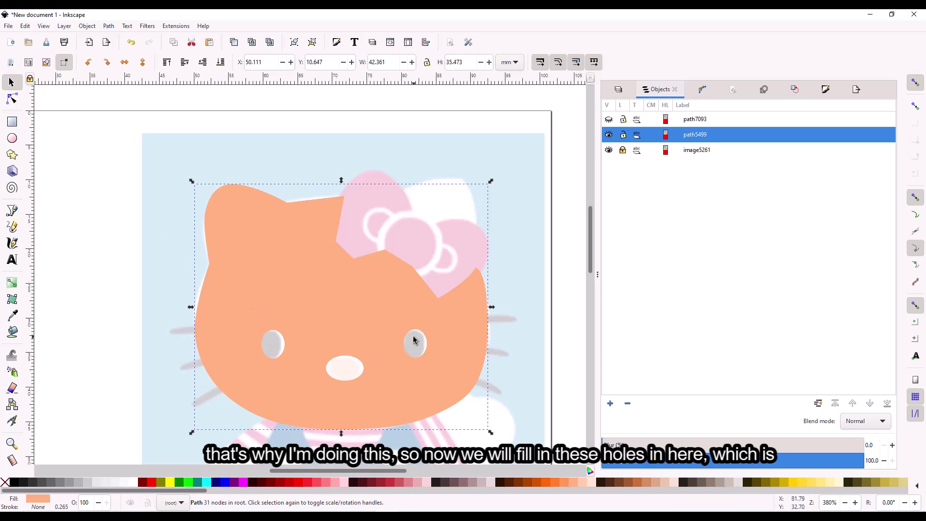
- Fill the head's left eye hole with a black shape pasted from the hole's four nodes and snapped into place
click(12, 99)
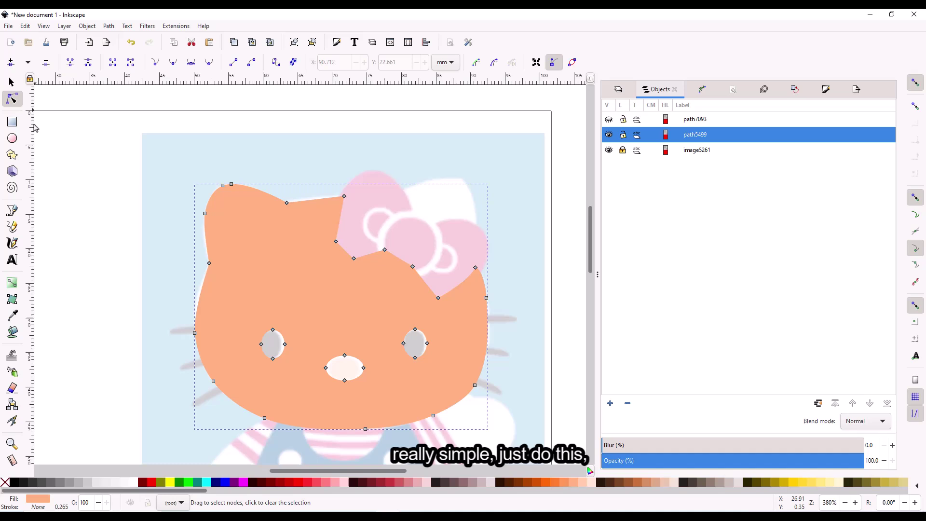
click(274, 361)
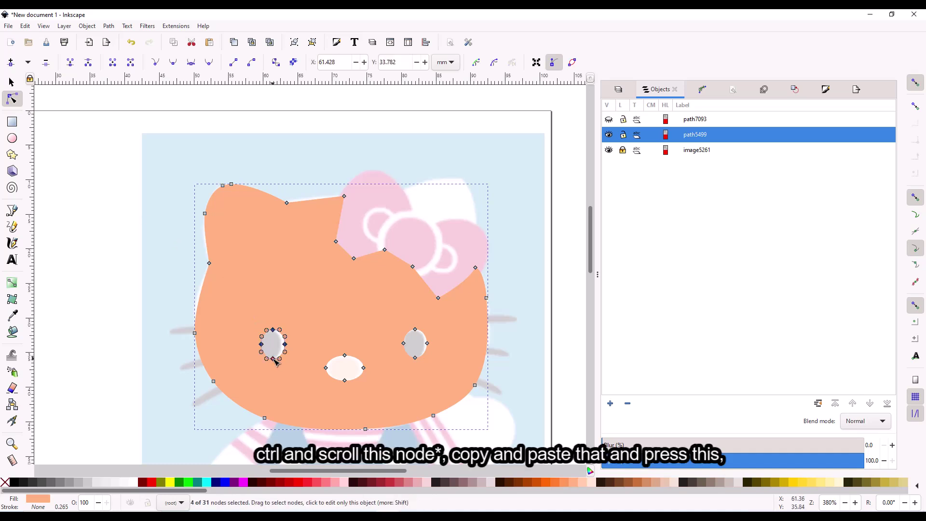
click(12, 82)
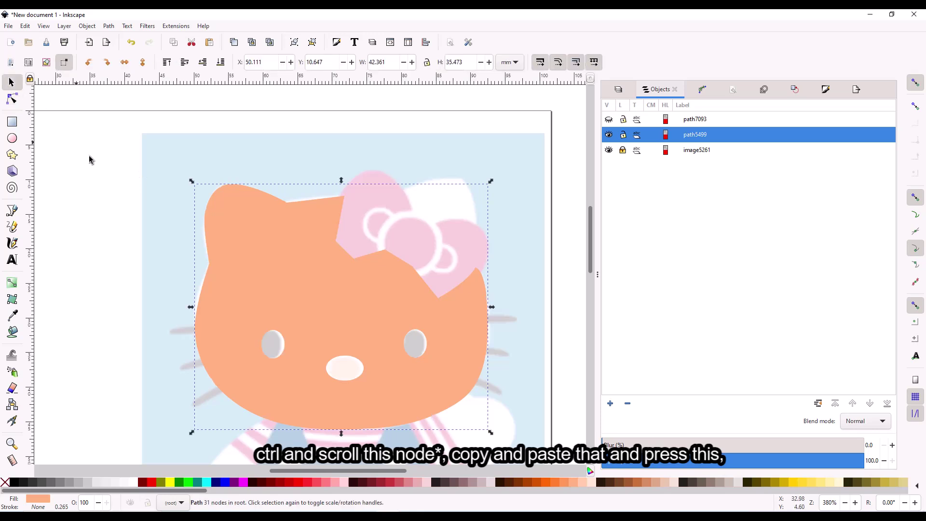
click(95, 173)
key(ctrl+v)
key(ctrl+shift+g)
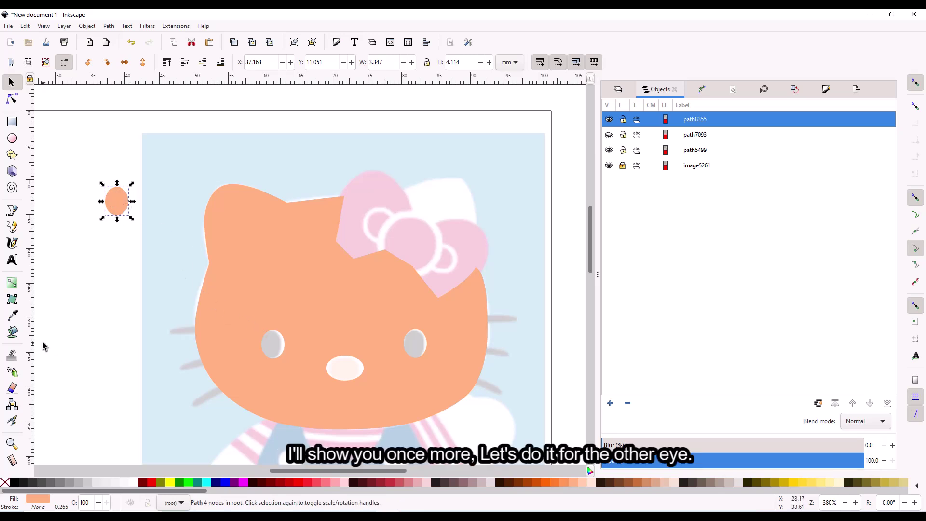
click(14, 483)
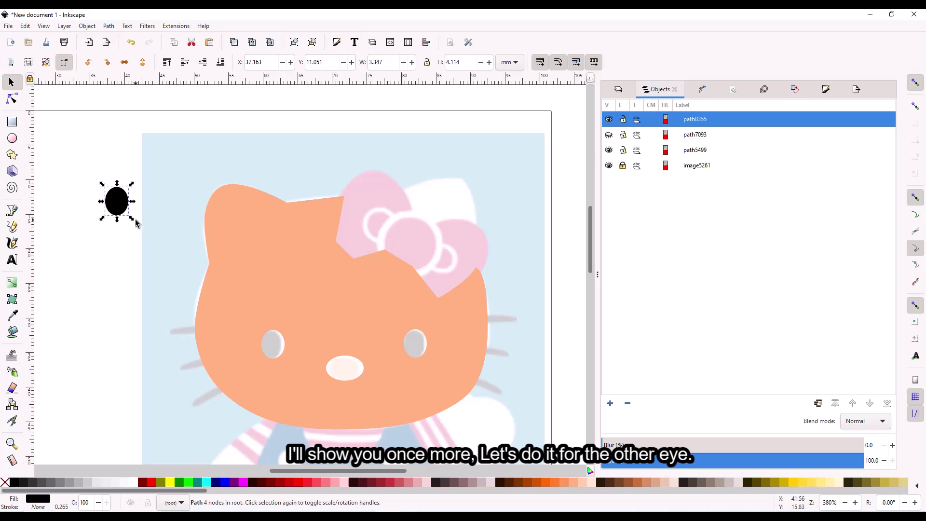
drag(129, 214, 285, 357)
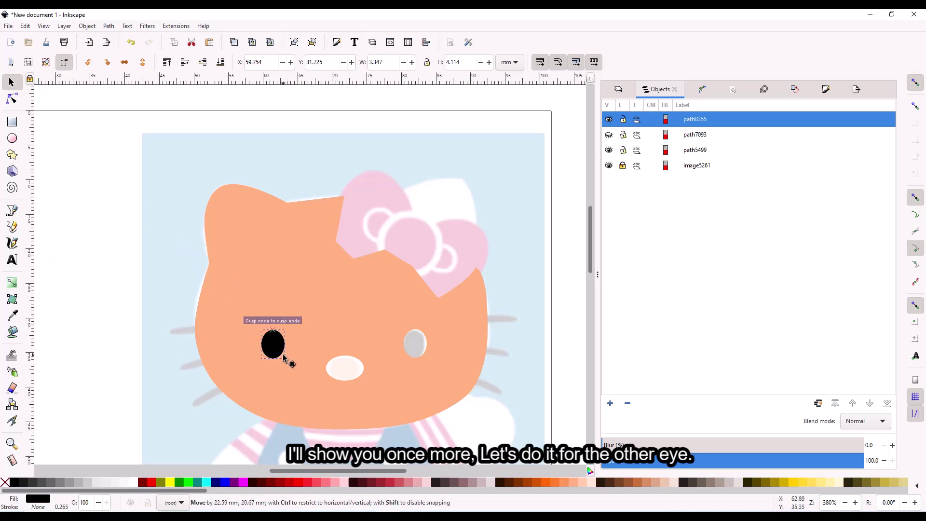
- Fill the head's right eye hole with a black shape pasted from that hole's four nodes and snapped into place
click(12, 99)
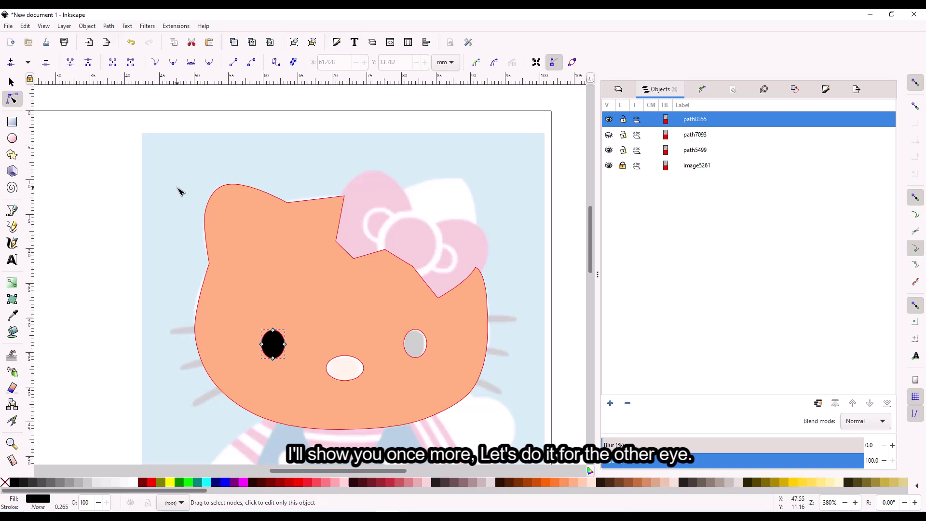
click(390, 362)
click(414, 357)
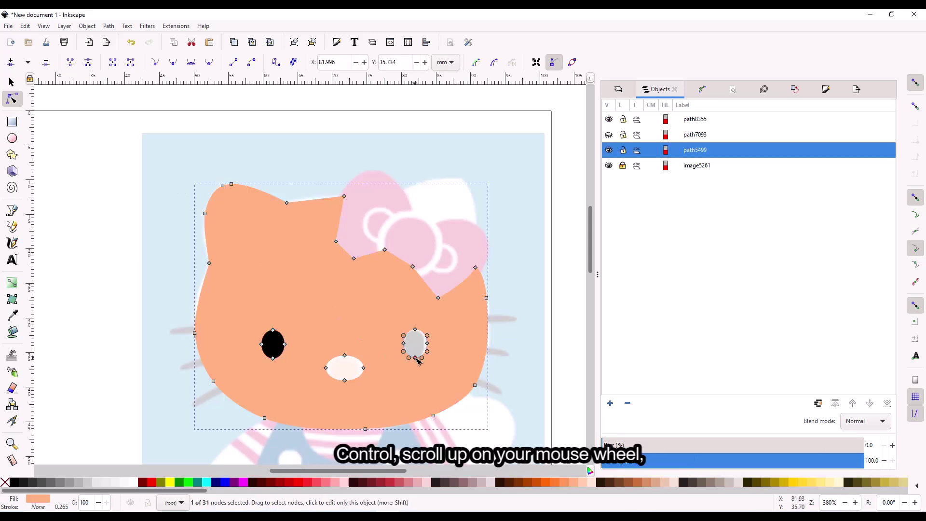
scroll(418, 359, up, 1)
scroll(417, 359, up, 2)
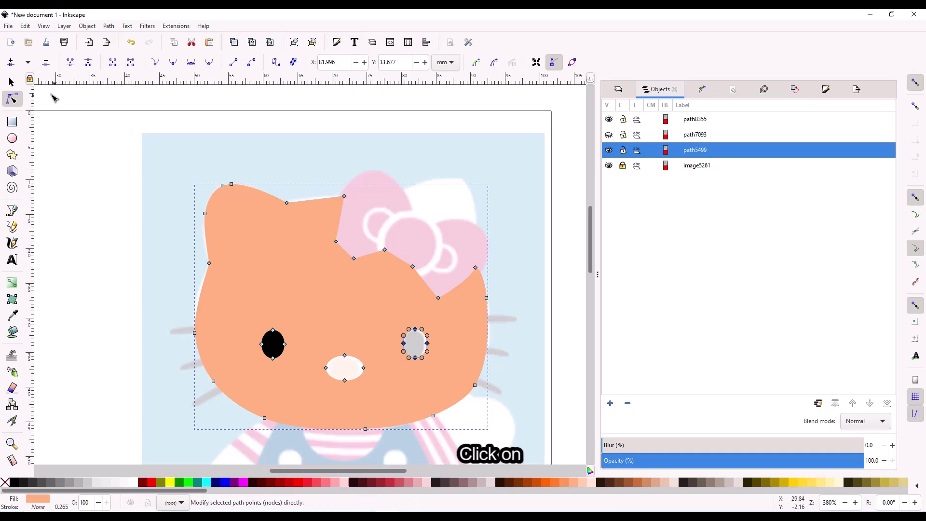
click(12, 83)
click(105, 178)
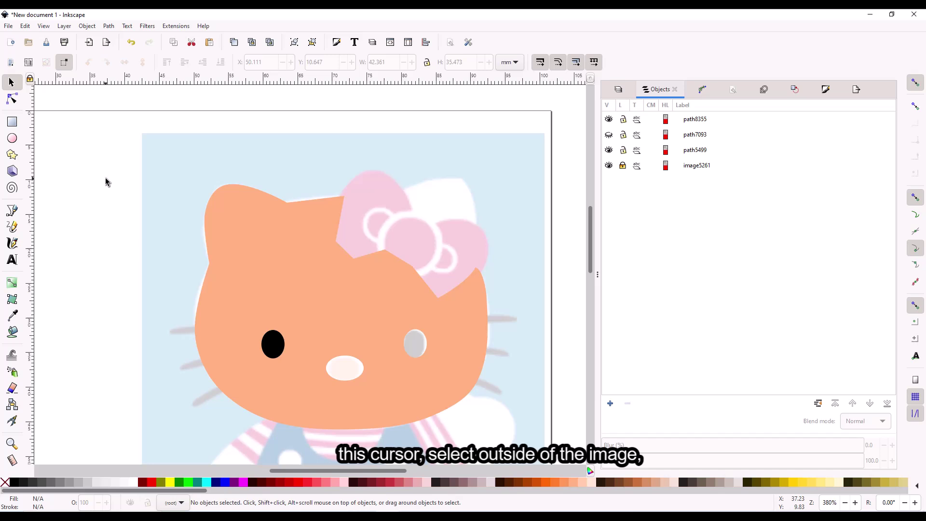
key(ctrl+v)
key(ctrl+shift+g)
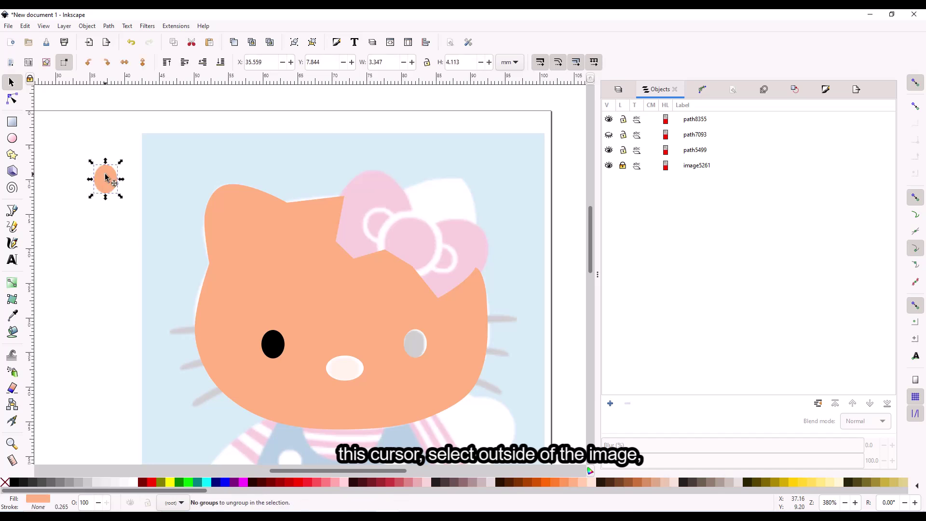
click(14, 483)
drag(112, 183, 408, 338)
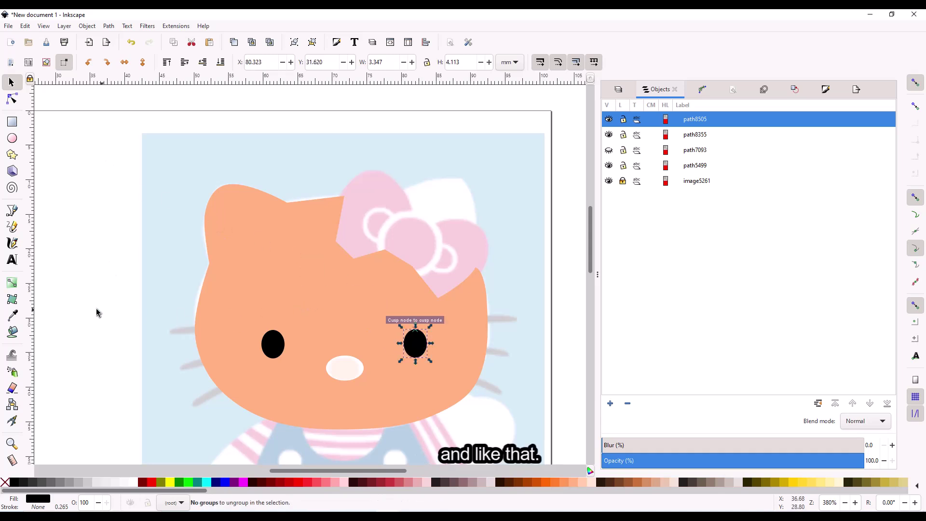
click(75, 289)
- Fill the nose hole with a yellow shape pasted from the hole's four nodes and snapped into place
click(13, 102)
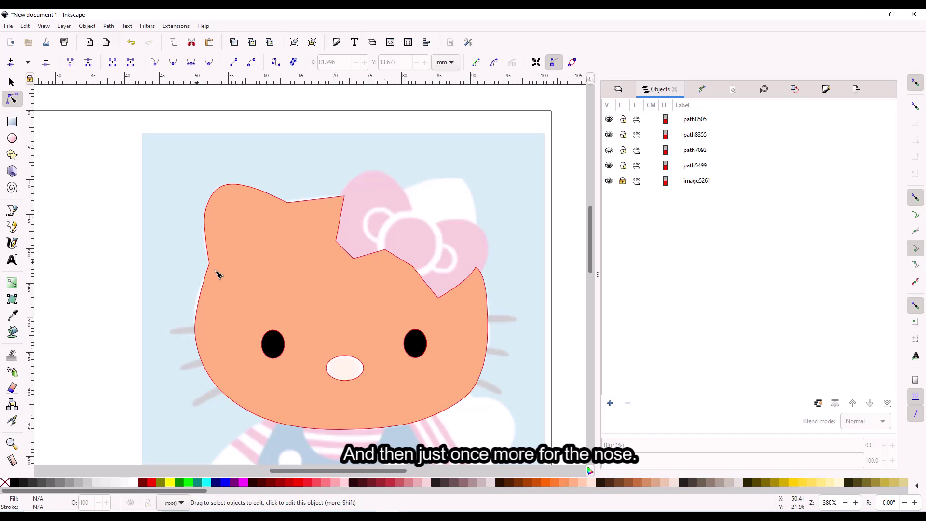
click(347, 381)
key(ctrl+a)
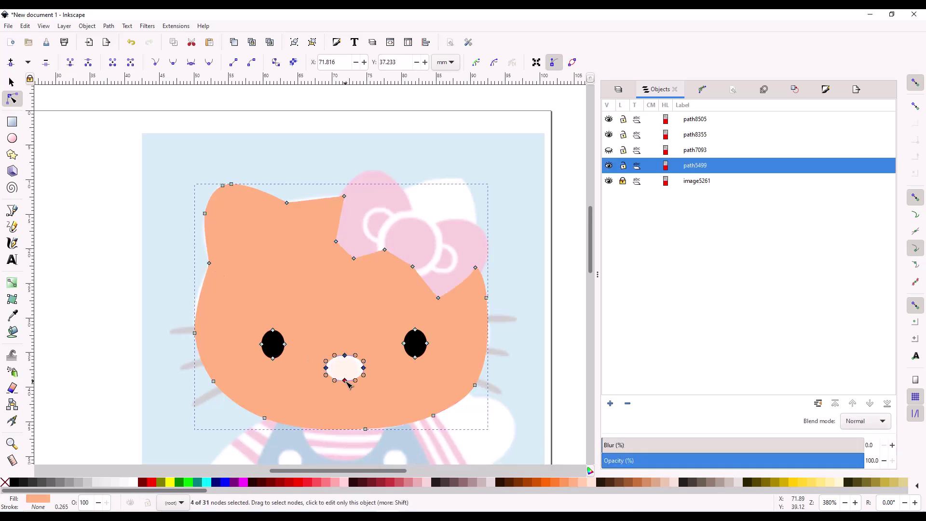
key(ctrl+c)
click(12, 83)
key(ctrl+v)
key(ctrl+shift+g)
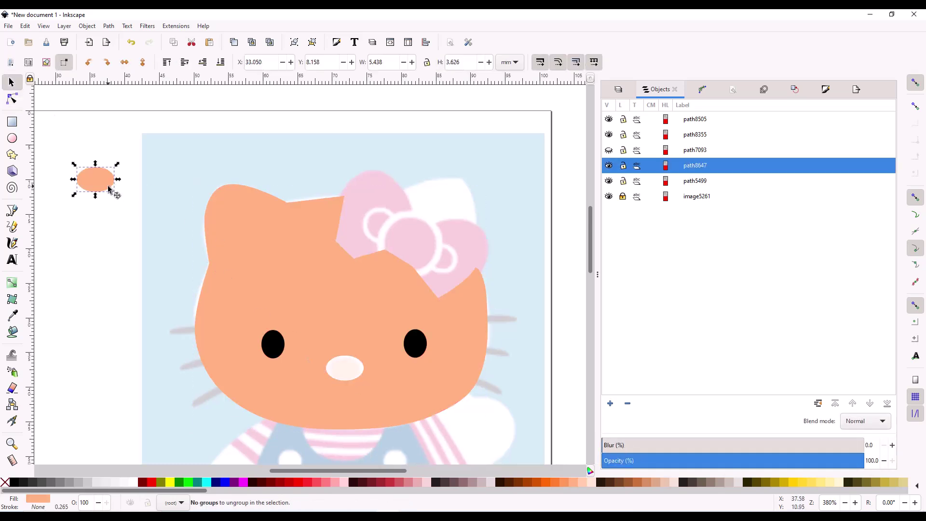
click(795, 485)
drag(115, 188, 360, 375)
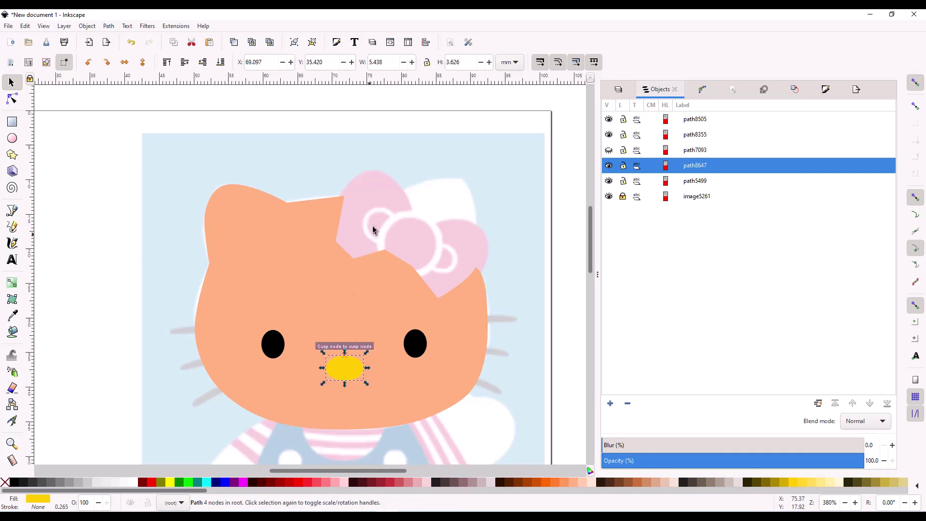
click(524, 169)
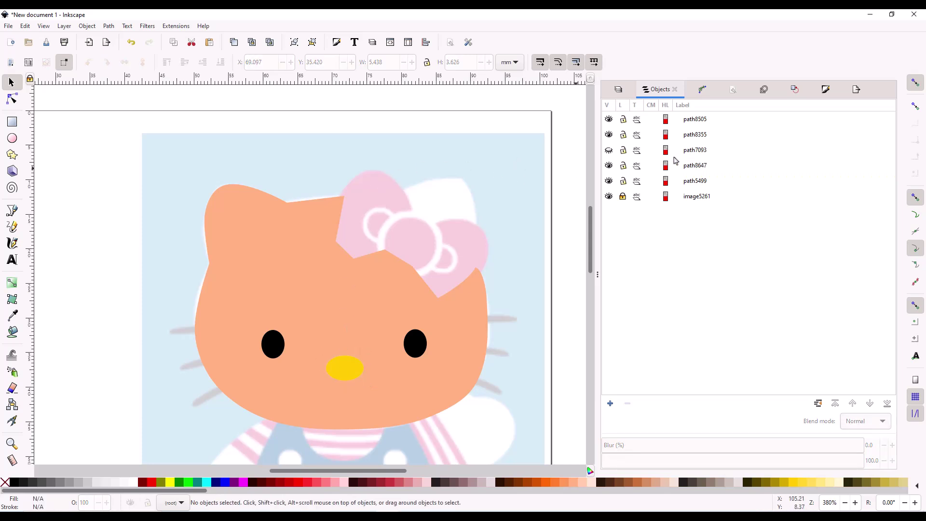
- Unhide the red bow path and draw a closed five-node outline of the right ear with the Pen tool, overlapping the bow
click(609, 150)
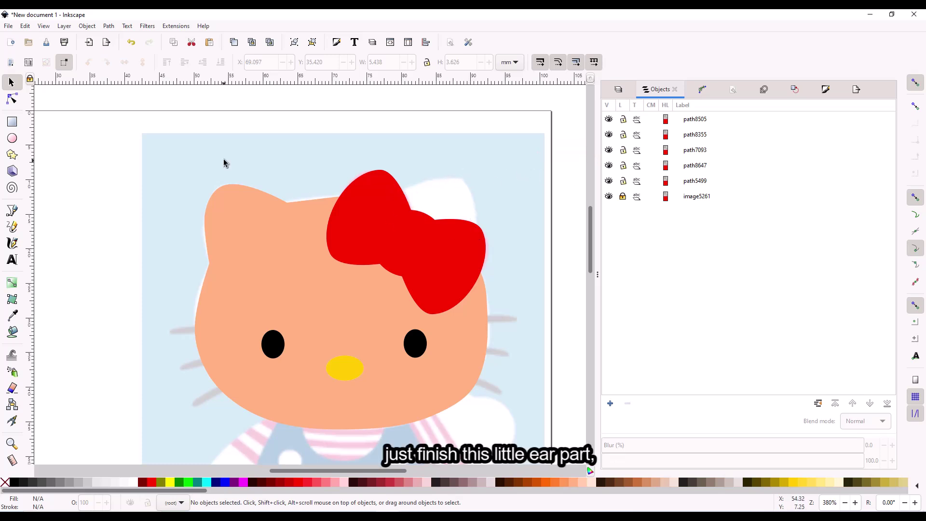
click(12, 210)
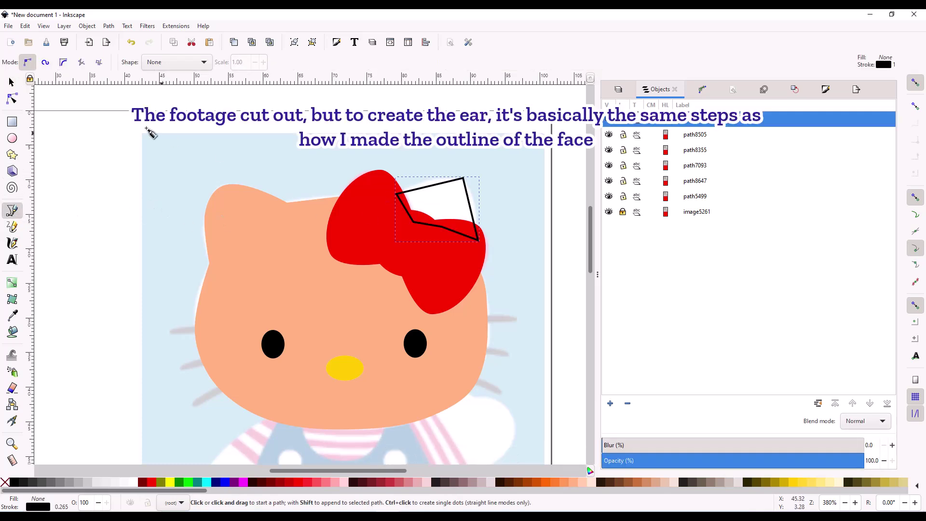
- Make the ear outline's top node smooth and move it to about X 88.8 mm, Y 10.5 mm
click(12, 98)
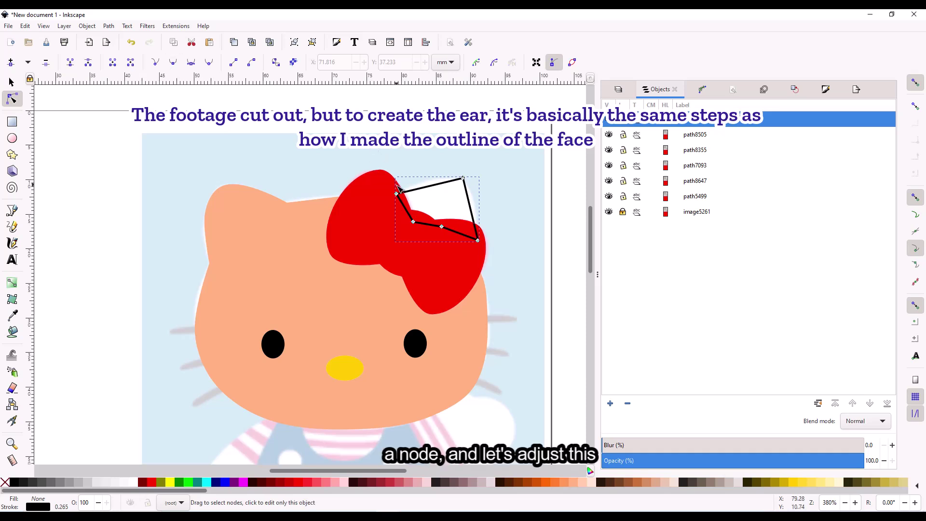
click(464, 179)
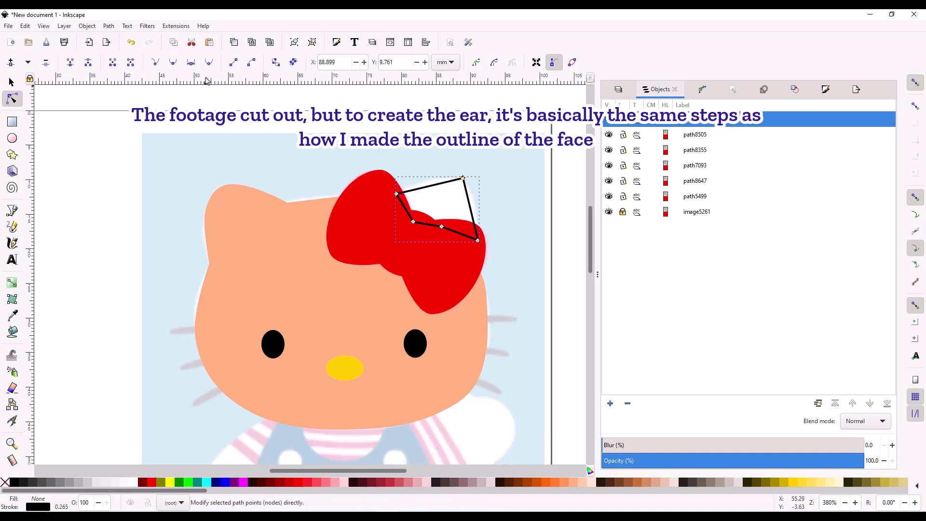
click(173, 62)
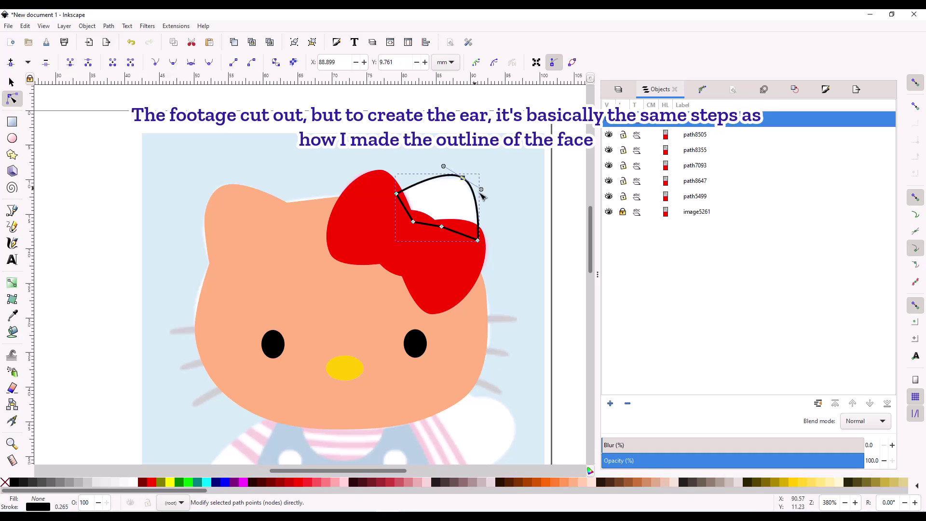
drag(463, 179, 463, 185)
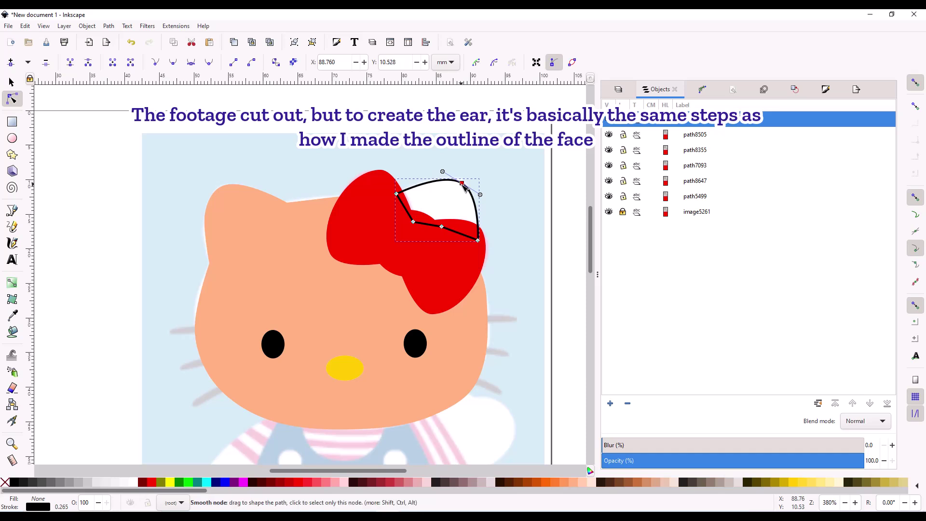
- Give the right ear a flat light orange fill (ffb380) and remove its stroke paint
click(825, 89)
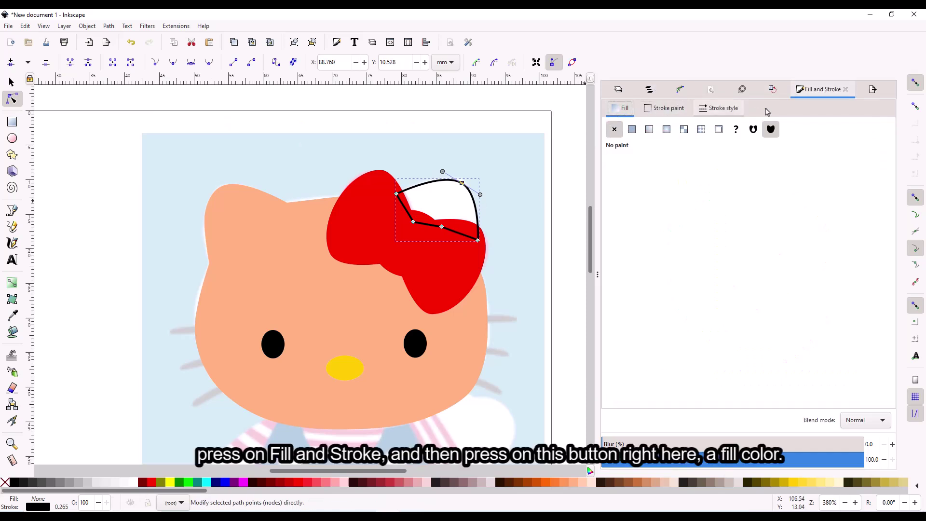
click(632, 130)
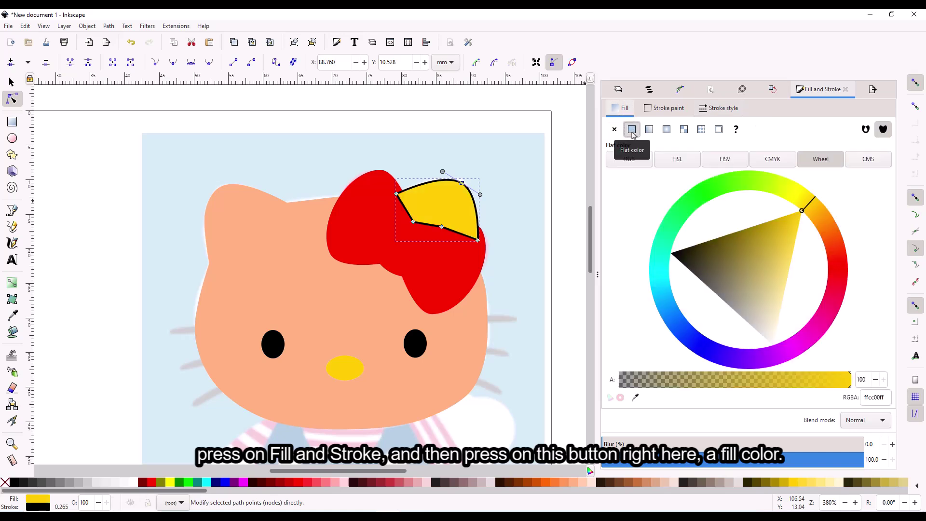
click(575, 483)
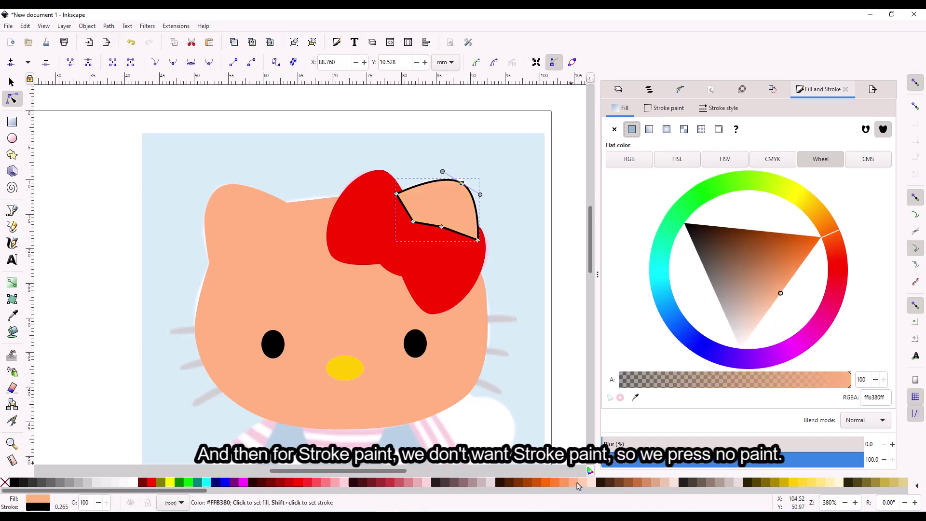
click(670, 109)
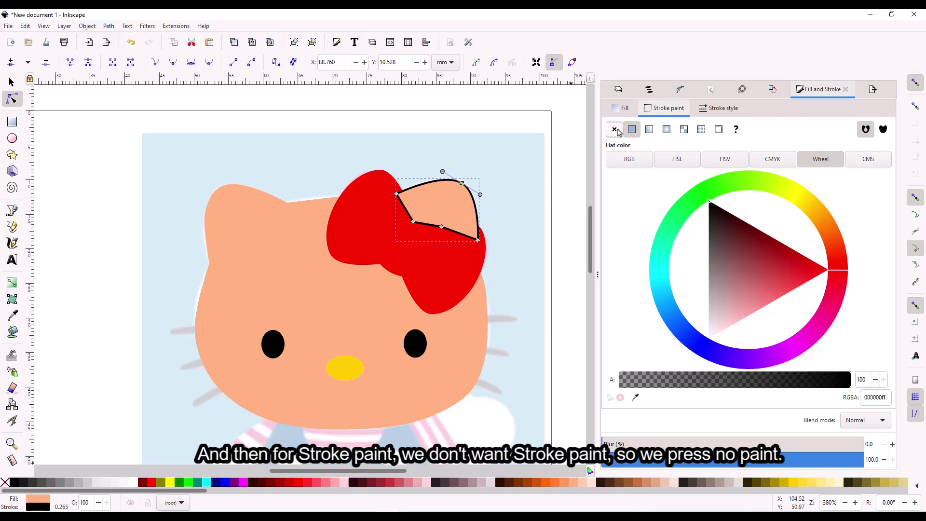
click(618, 131)
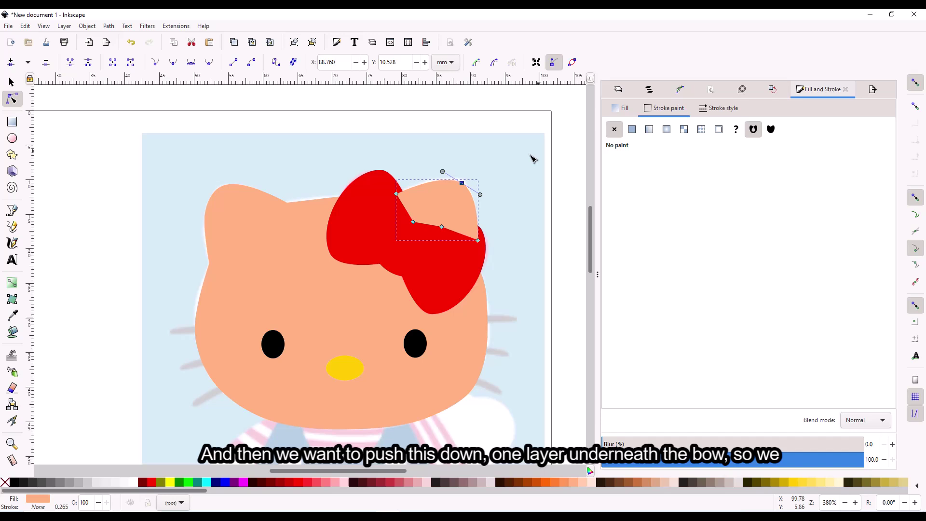
- Lower the right ear shape in the object stack until it lies beneath the red bow, and hide the reference image
click(651, 90)
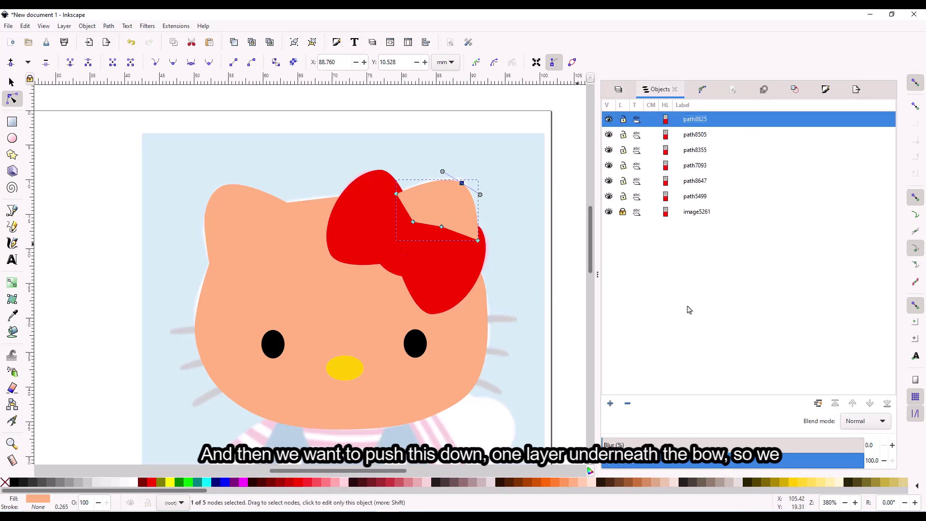
click(870, 405)
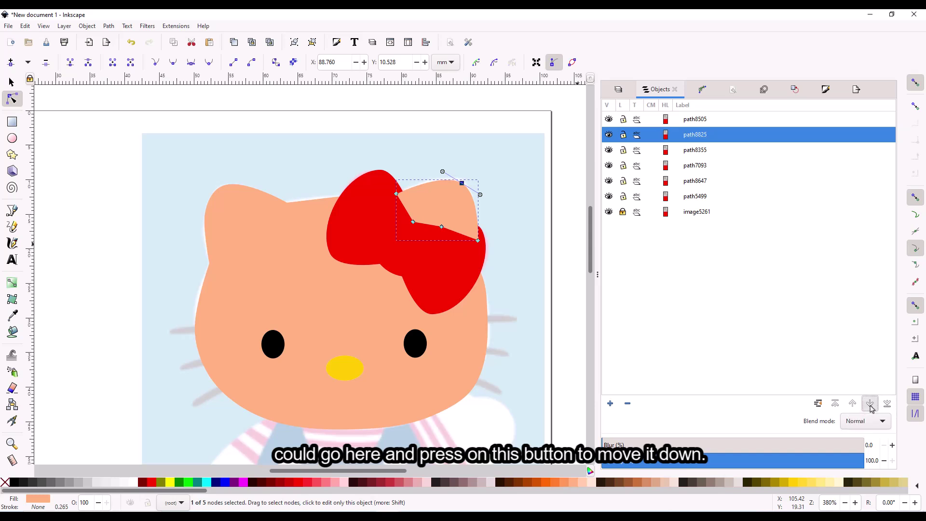
click(870, 406)
click(871, 405)
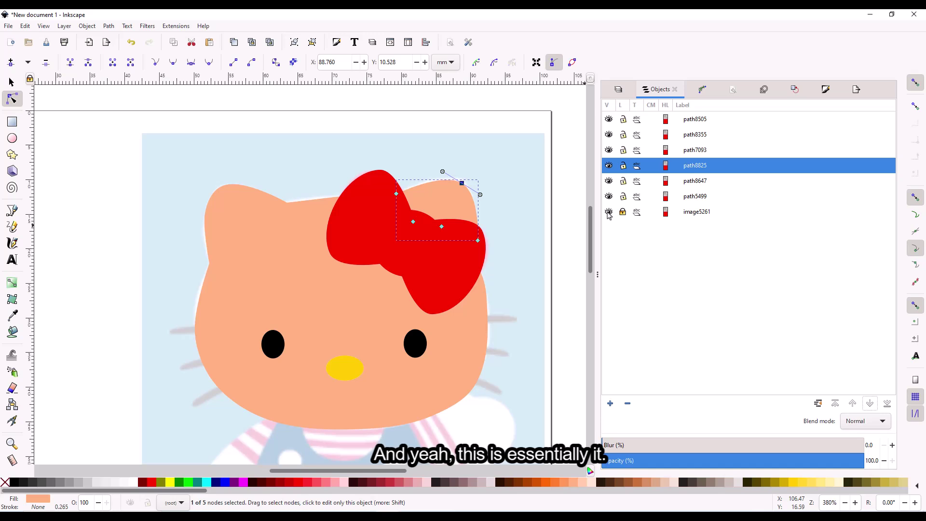
click(685, 215)
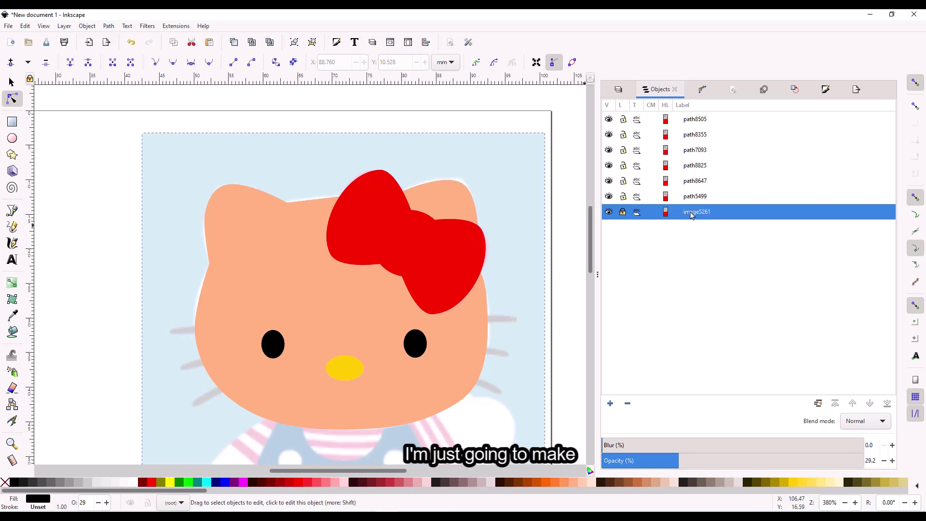
click(609, 213)
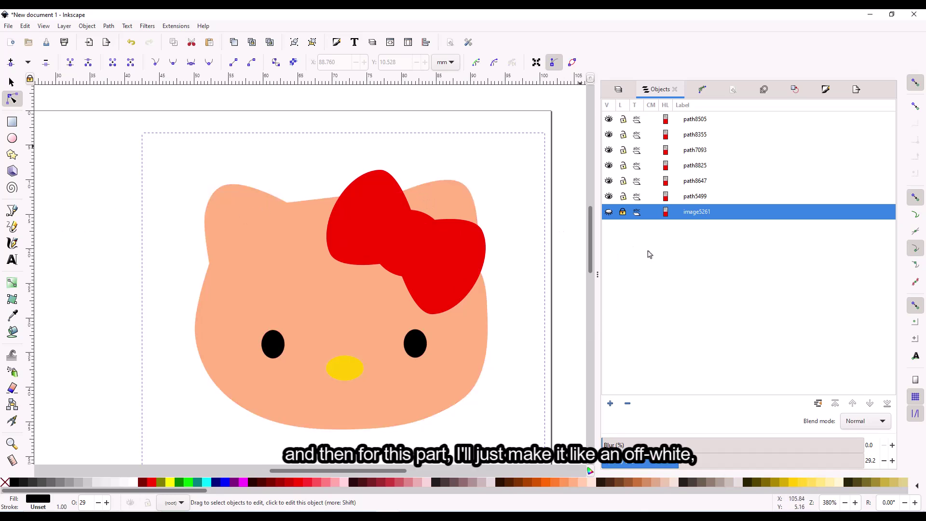
- Change the fill of the head shape and the right ear to 5% Gray
click(332, 293)
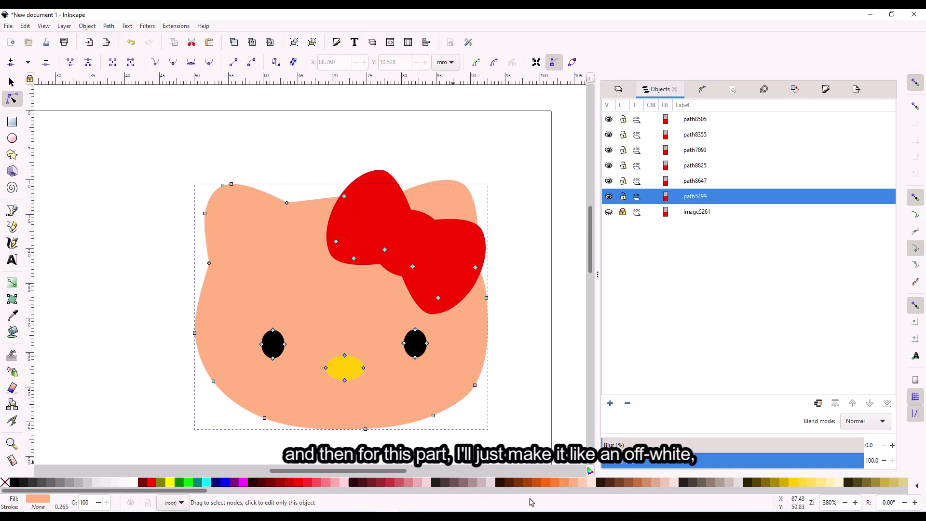
click(115, 484)
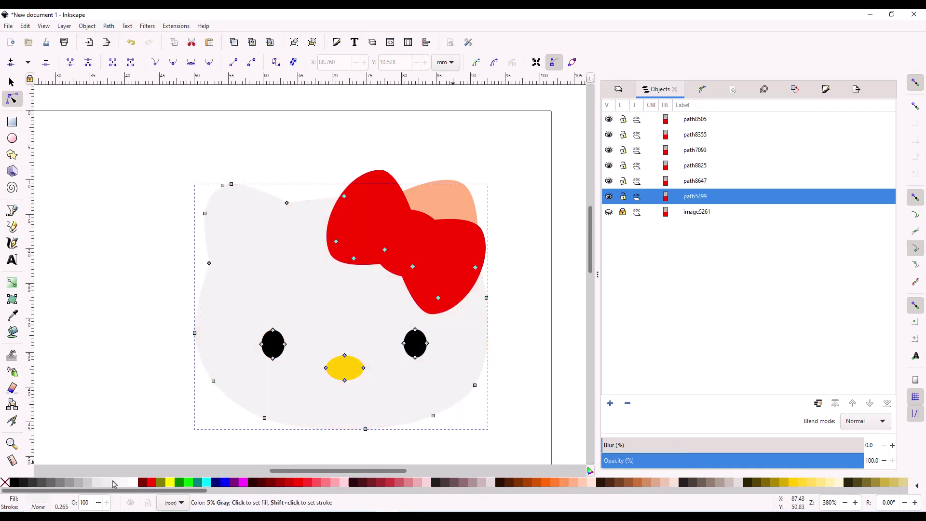
click(468, 195)
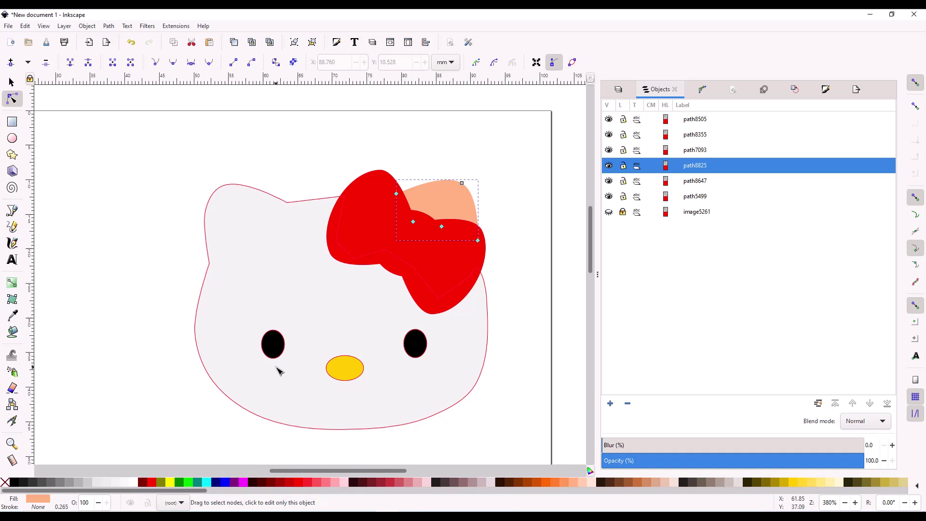
click(115, 483)
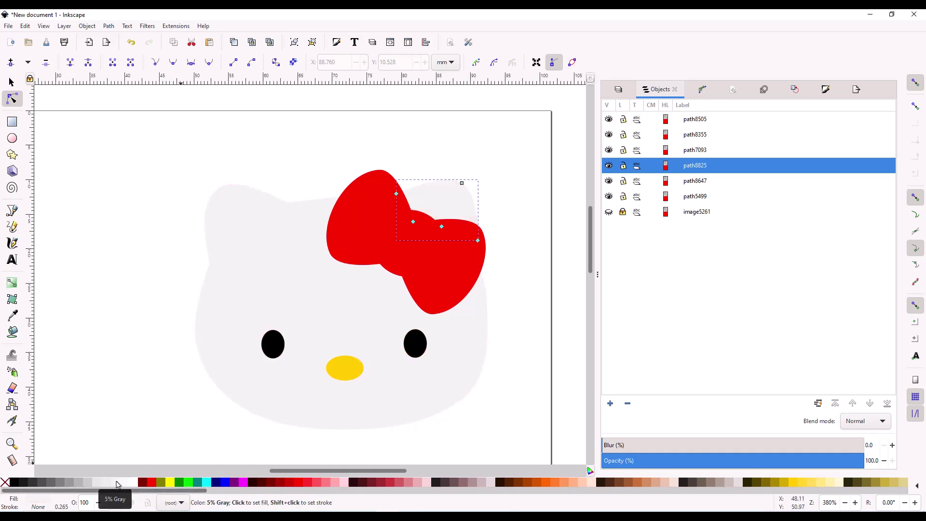
click(560, 279)
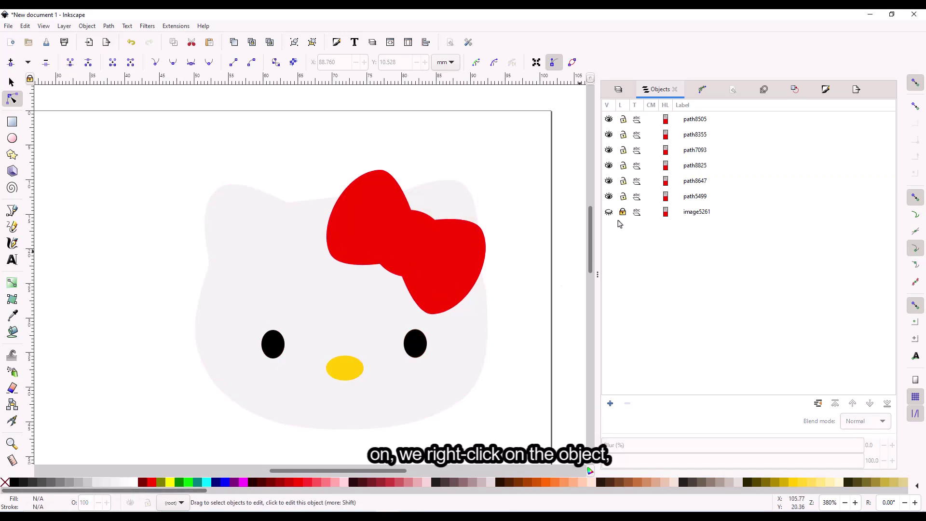
- Select every object with the same fill color as the head and group them
click(453, 199)
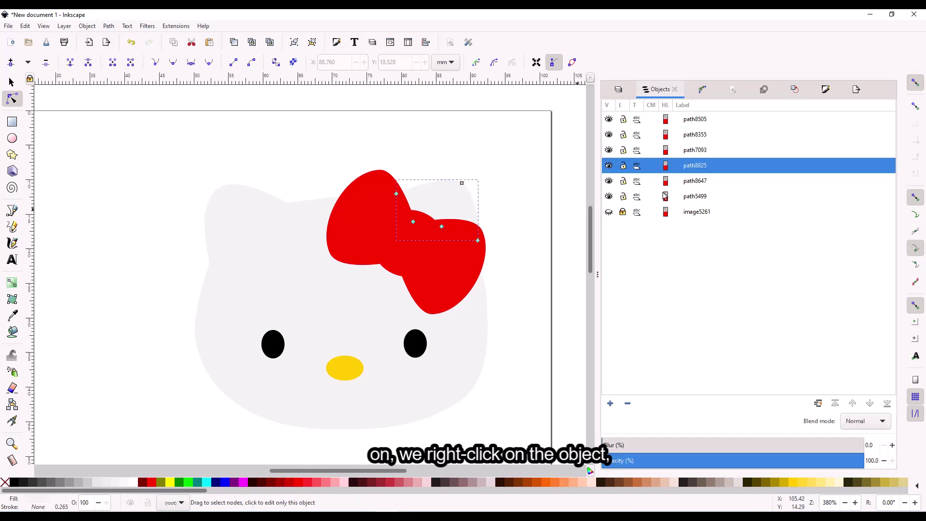
click(332, 324)
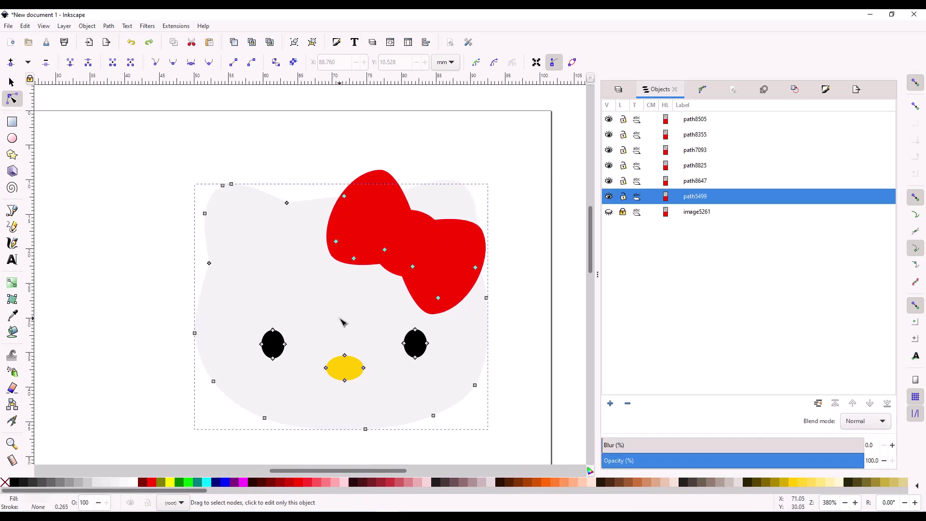
right_click(343, 322)
mouse_move(396, 171)
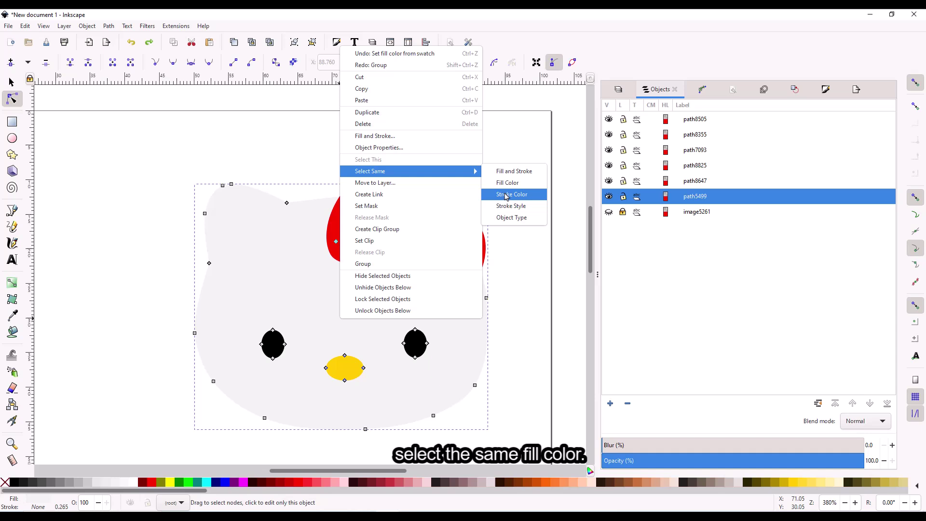
click(525, 183)
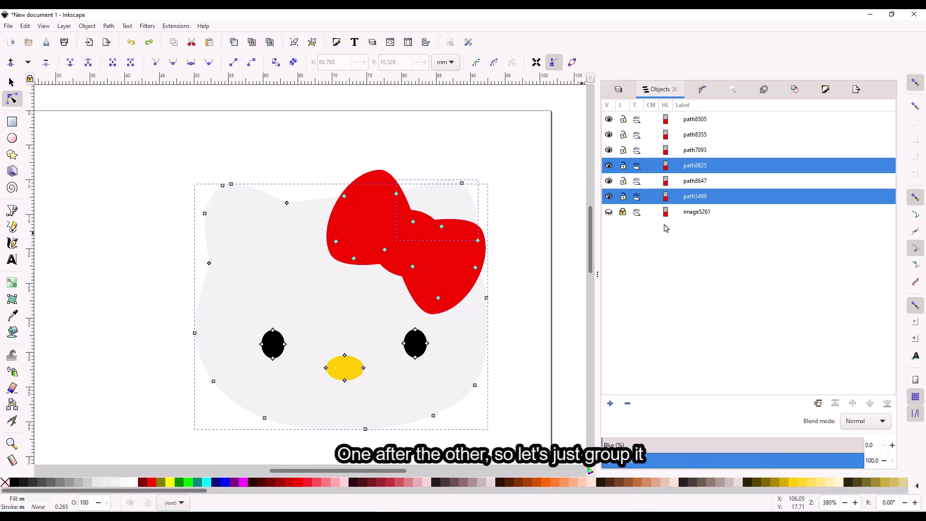
right_click(689, 168)
click(742, 292)
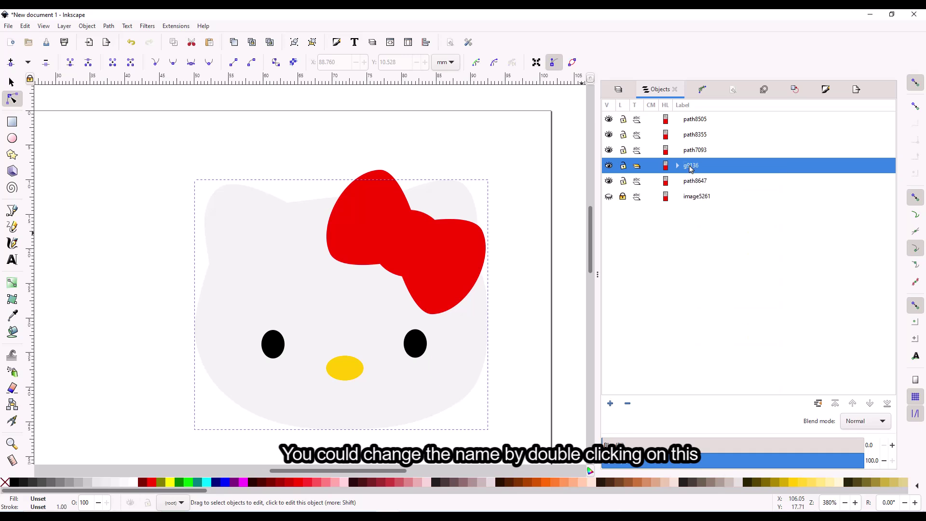
- Rename the group of head and right ear shapes to "white"
double_click(691, 166)
text(white)
key(Return)
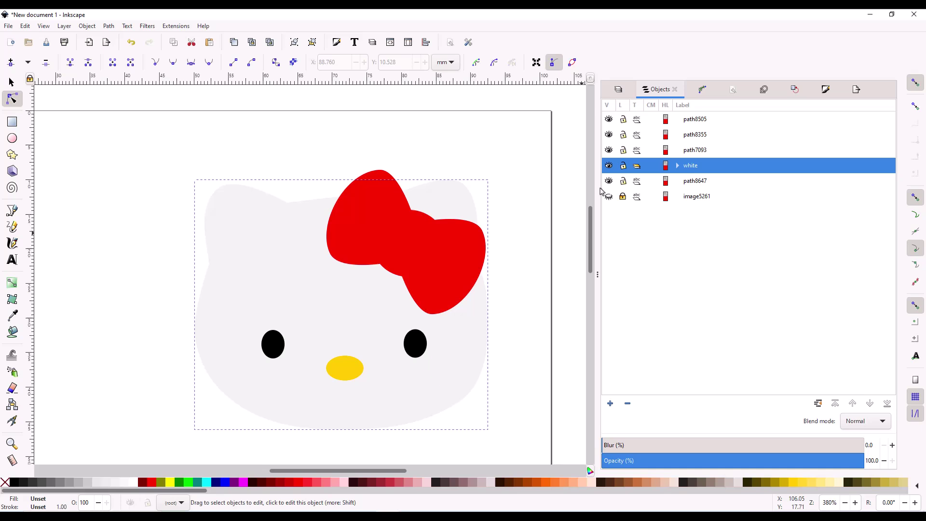
click(707, 148)
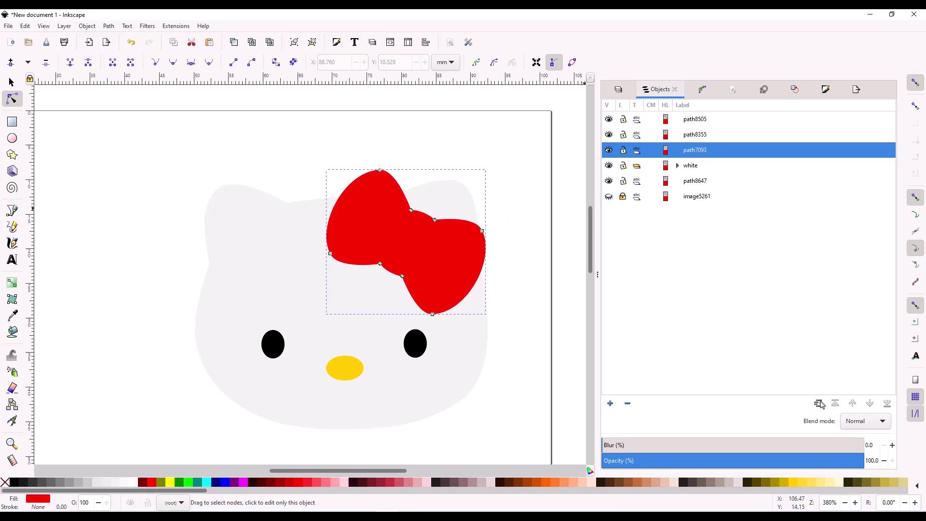
right_click(695, 150)
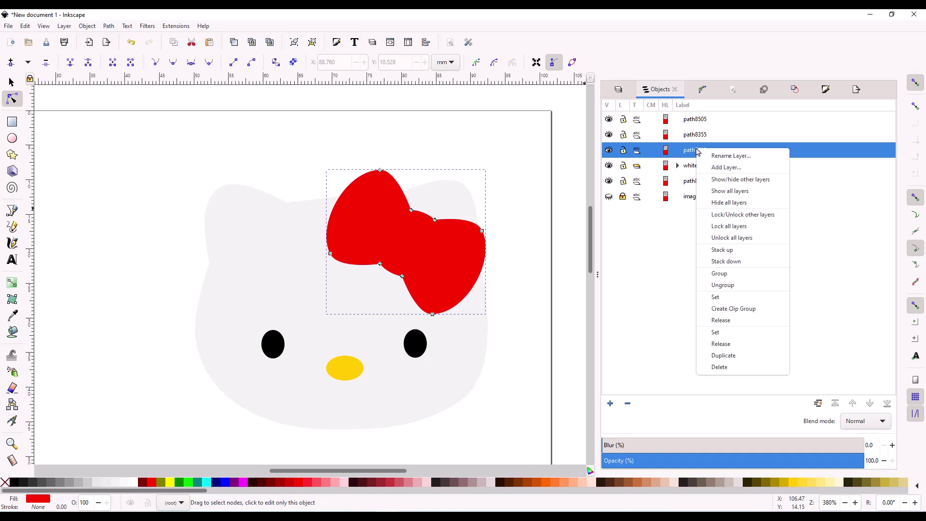
click(661, 245)
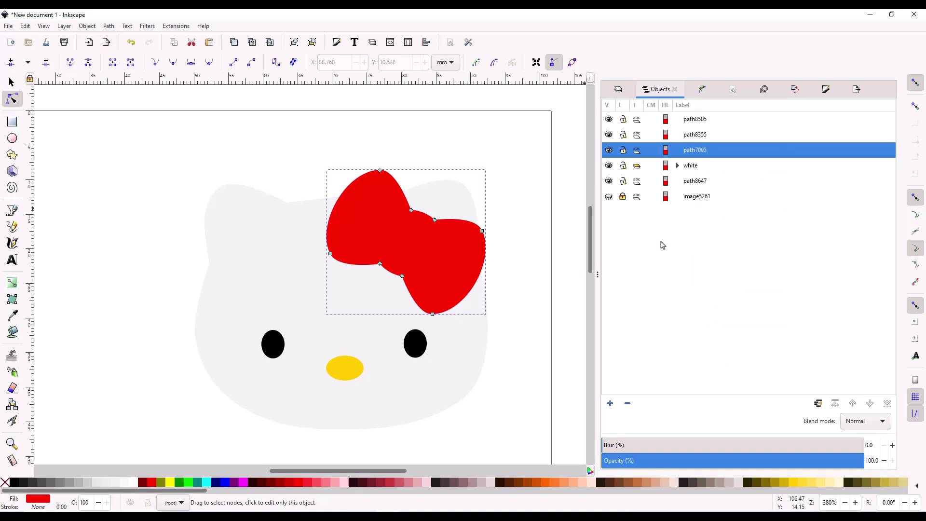
click(705, 130)
click(698, 121)
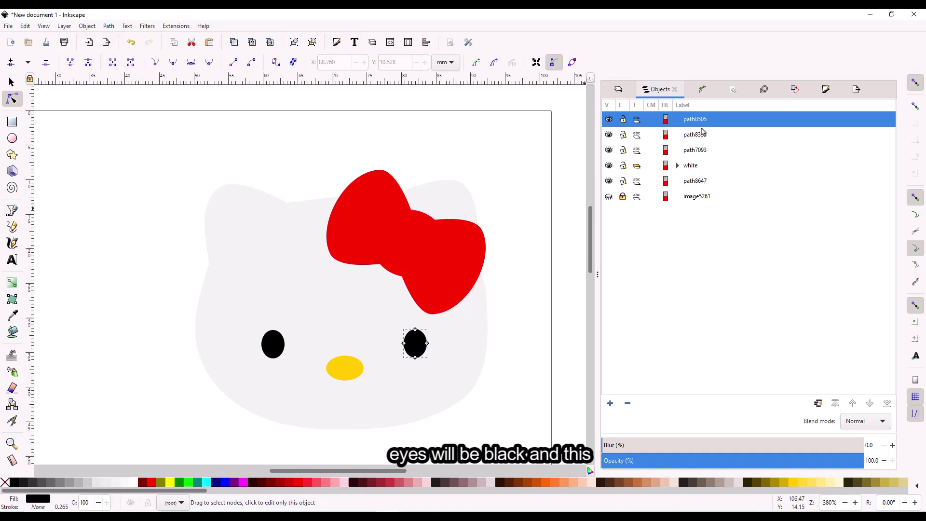
click(701, 135)
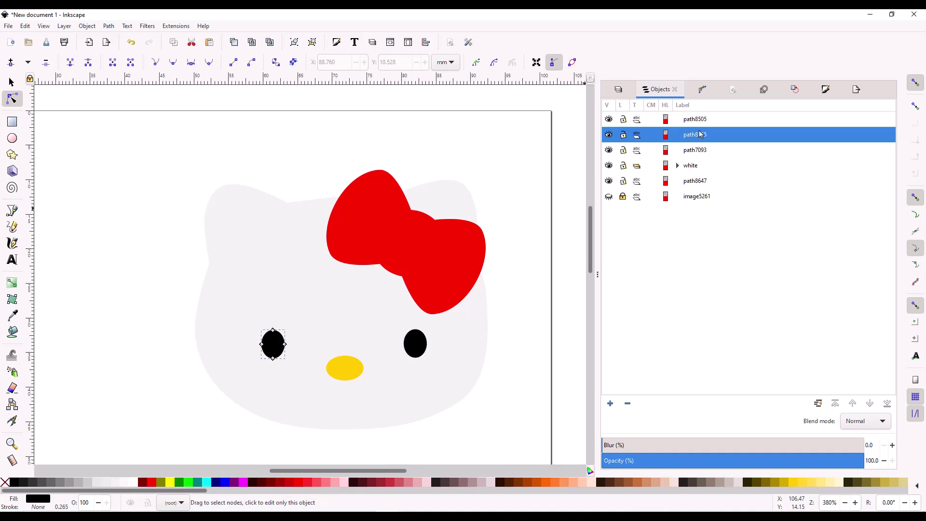
- Raise the yellow nose shape to the very top of the object stack and deselect it
click(704, 181)
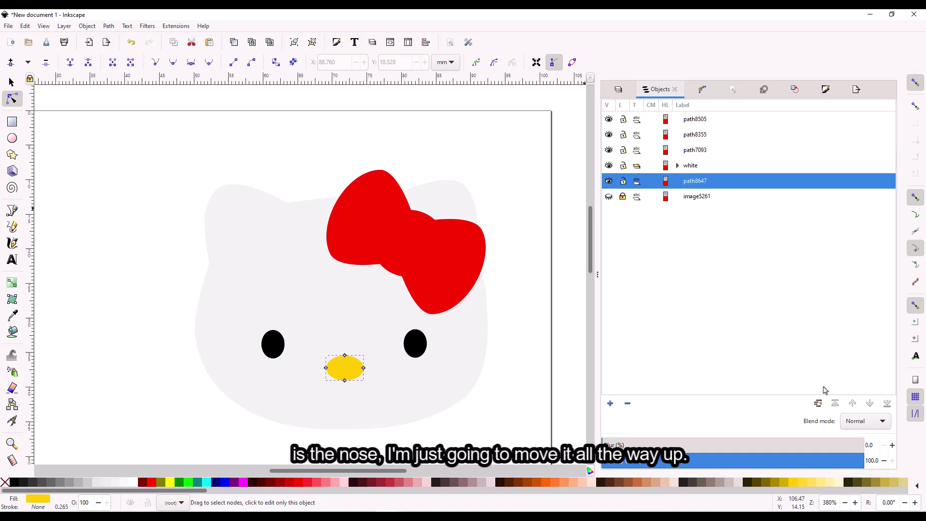
click(835, 403)
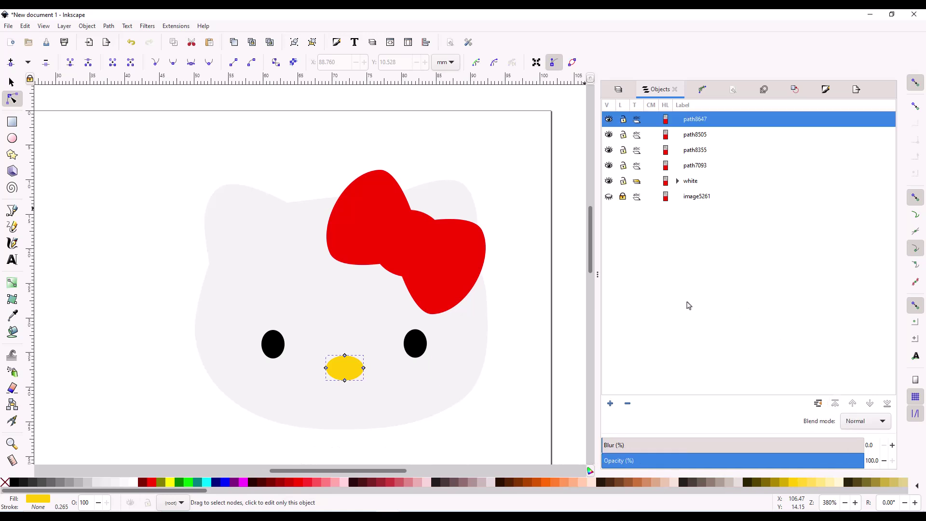
click(543, 137)
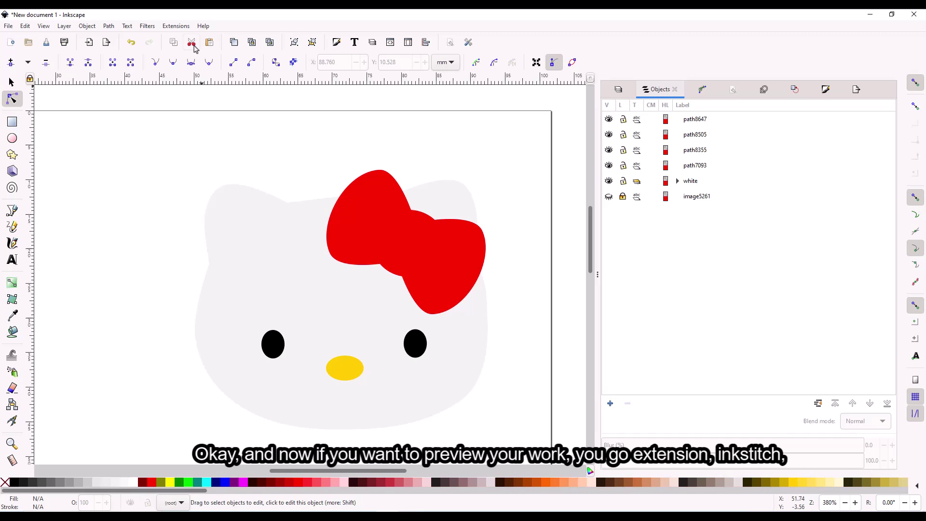
- Preview the design in the Ink/Stitch simulator at its last stitch with realistic rendering, and close the preview
click(176, 26)
mouse_move(215, 145)
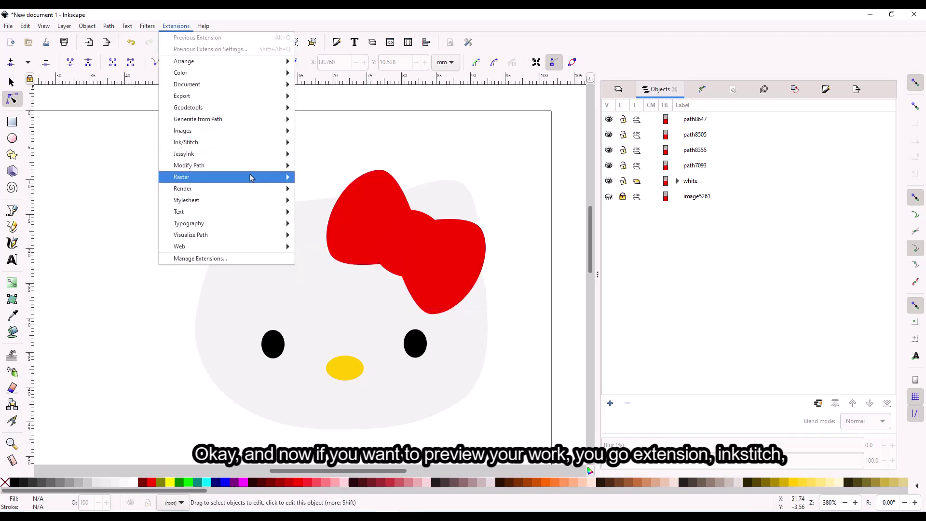
mouse_move(251, 142)
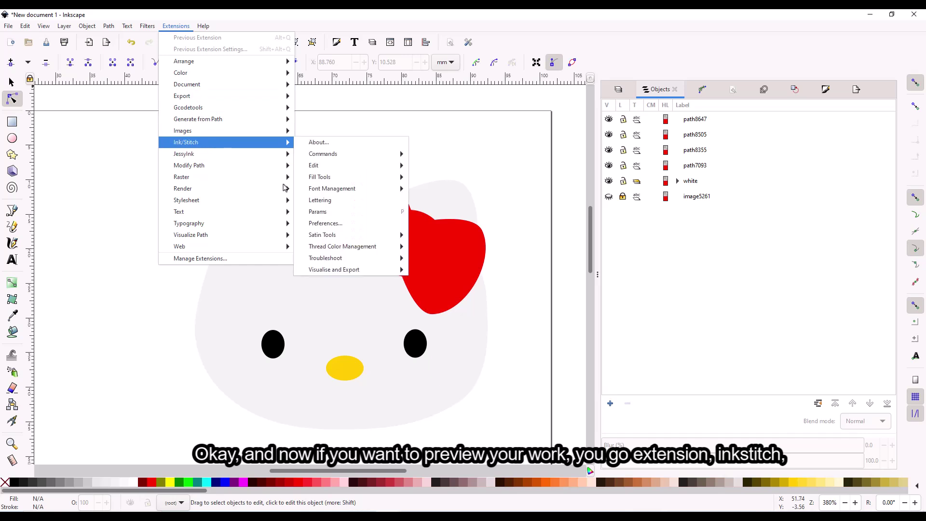
mouse_move(364, 270)
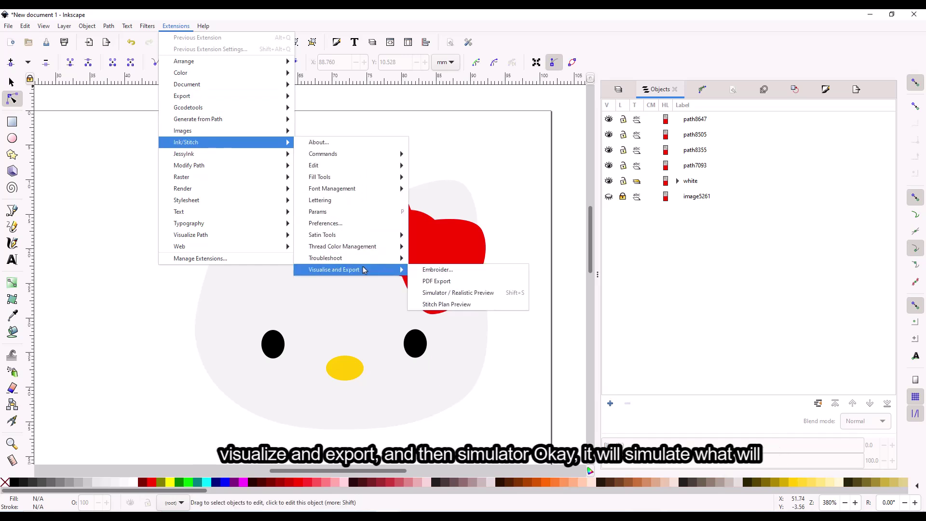
click(465, 295)
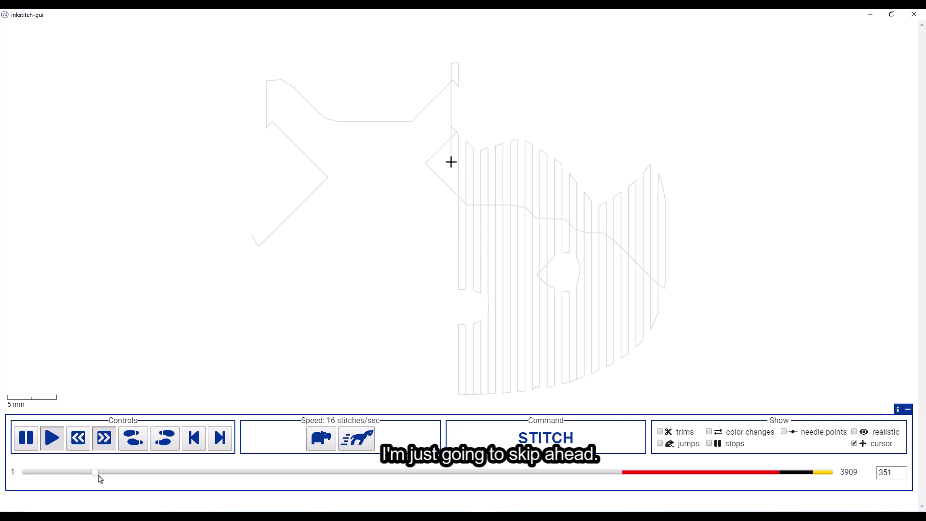
mouse_move(98, 478)
mouse_down()
mouse_move(215, 479)
mouse_move(493, 507)
mouse_move(851, 476)
mouse_up()
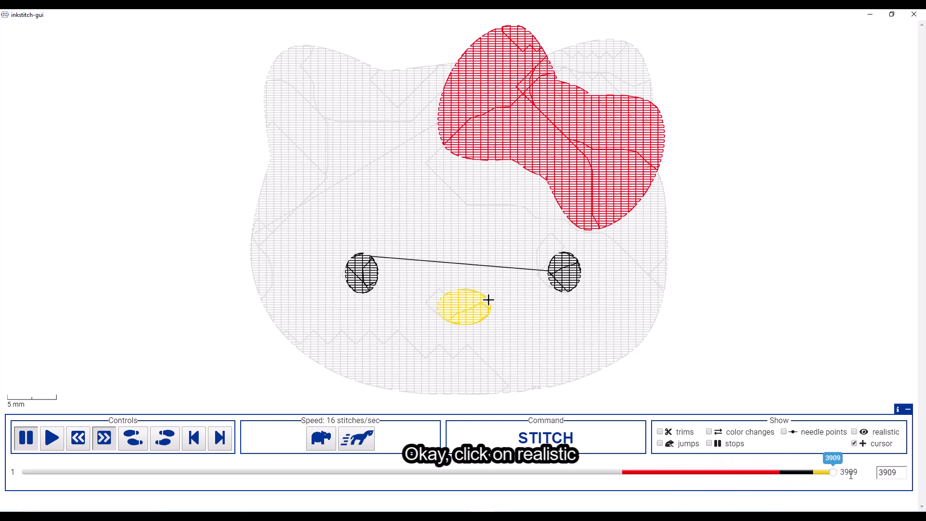
click(856, 432)
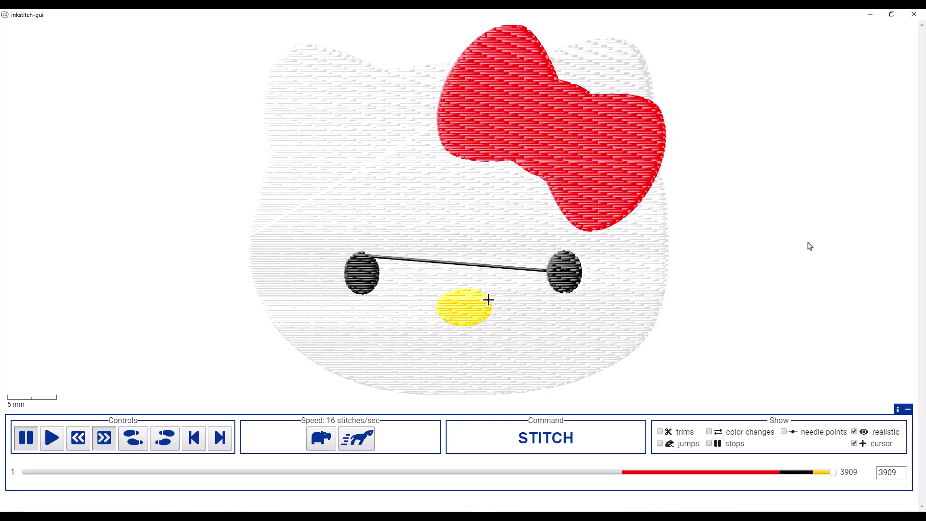
click(915, 13)
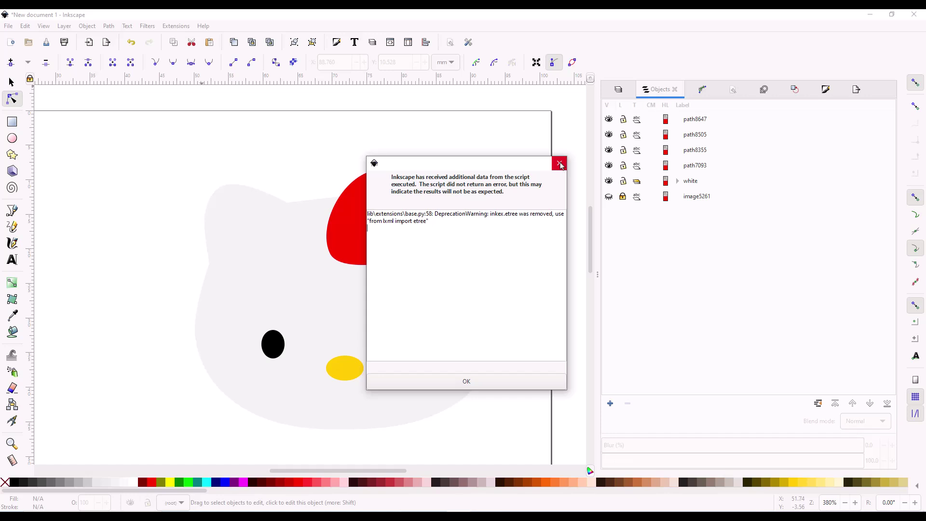
click(559, 164)
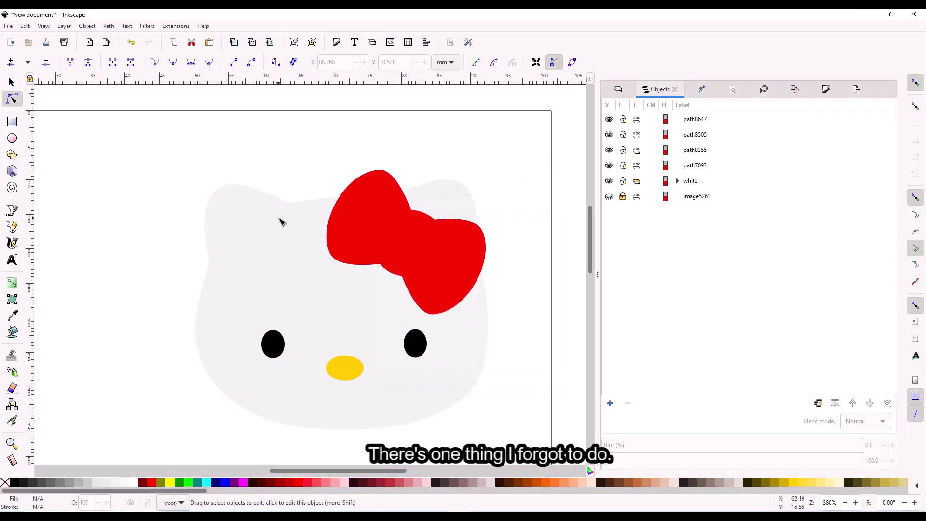
click(268, 256)
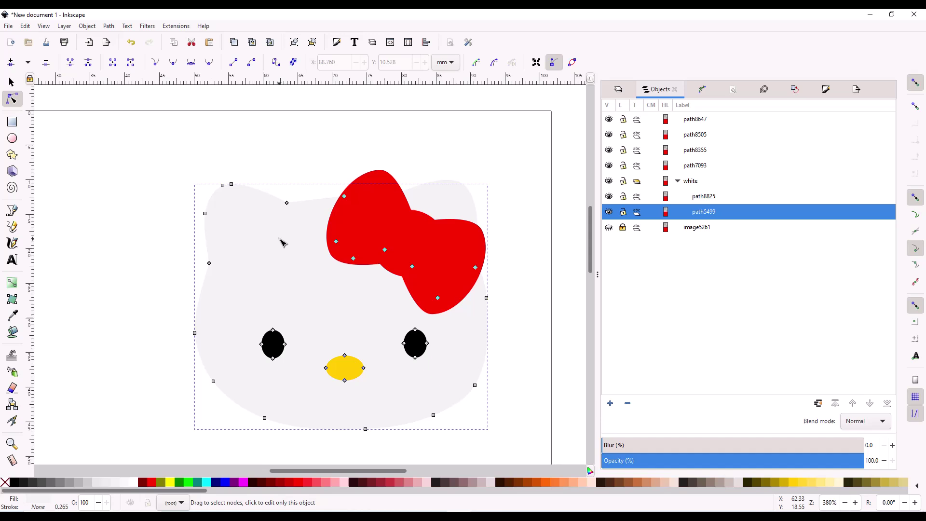
click(331, 141)
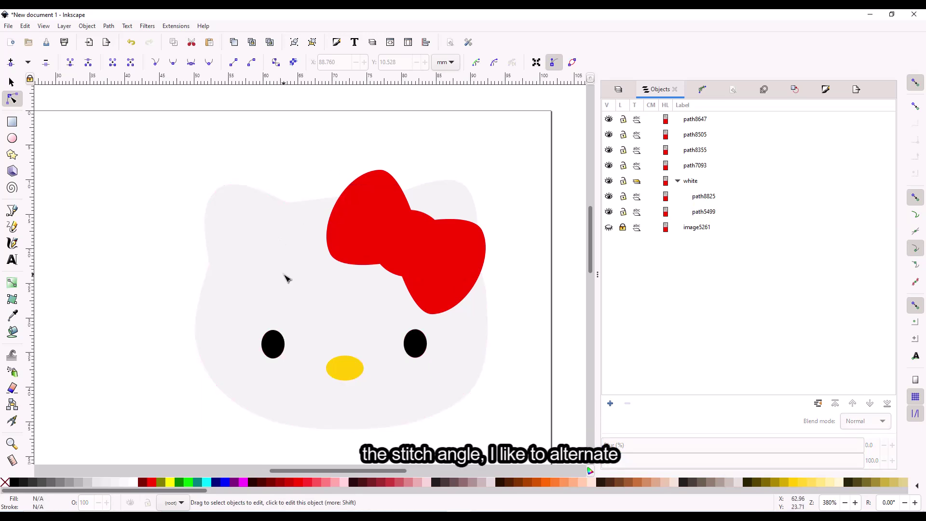
click(285, 274)
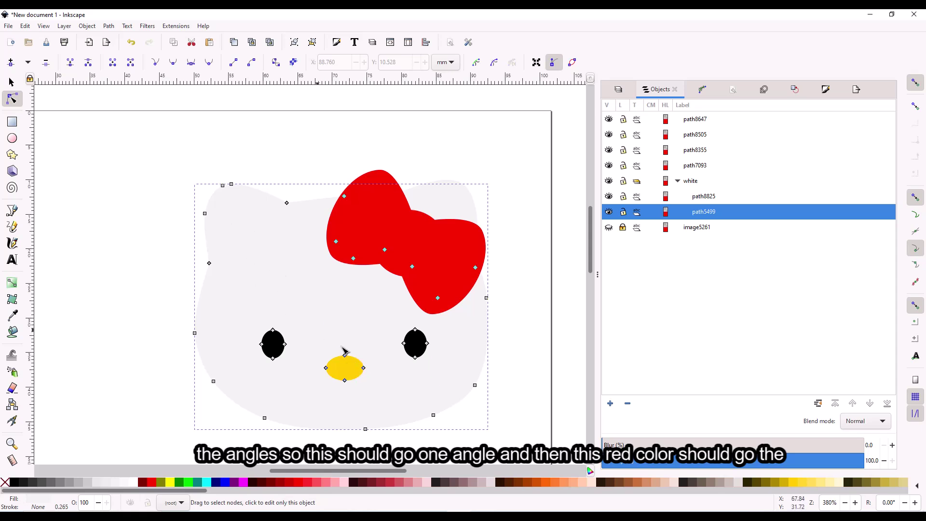
click(435, 242)
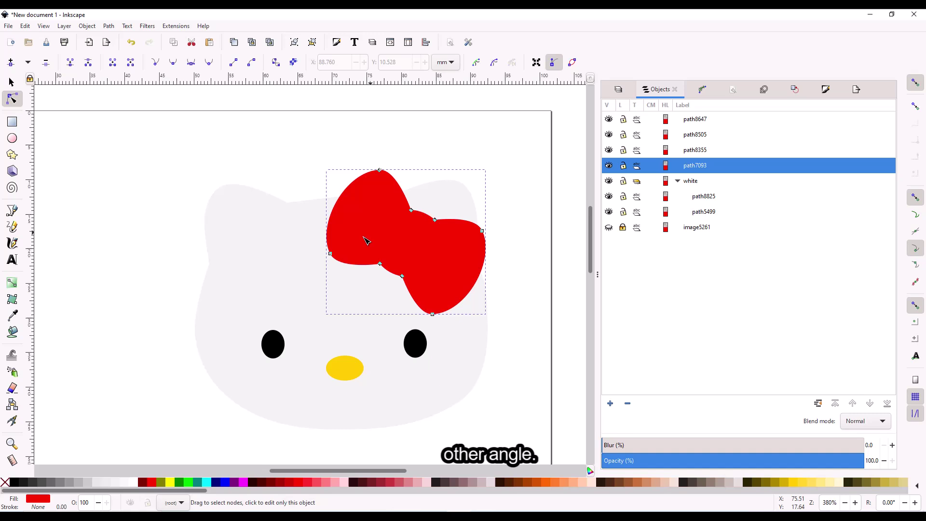
click(542, 273)
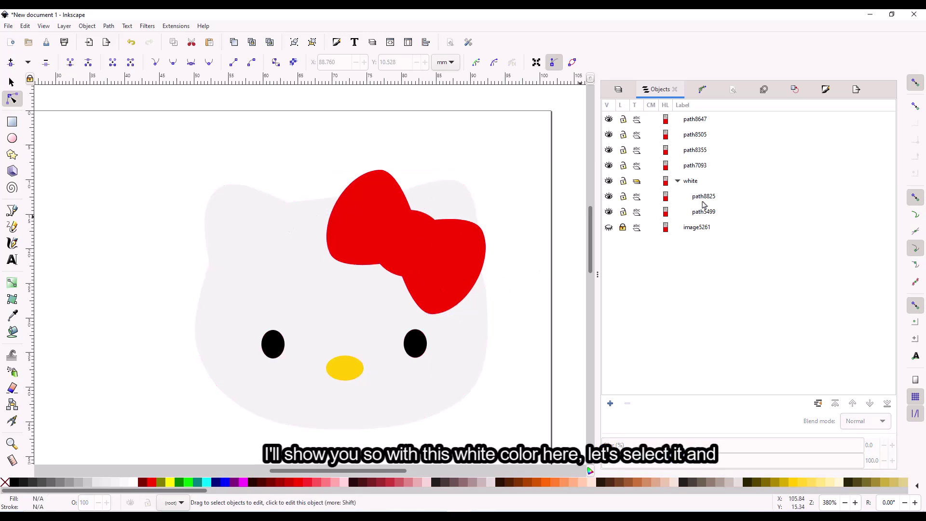
- Set the angle of stitch lines for the "white" group to 60 degrees in the Ink/Stitch params and apply it
click(708, 181)
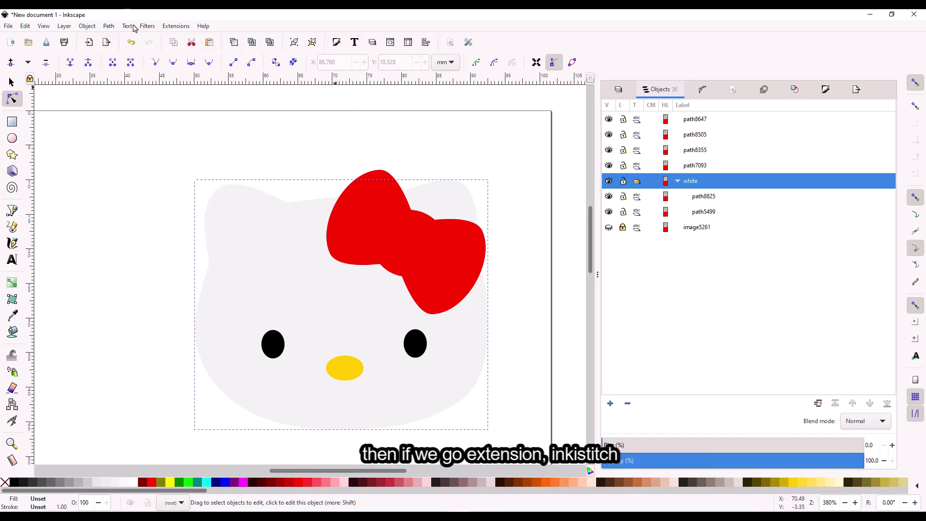
click(165, 27)
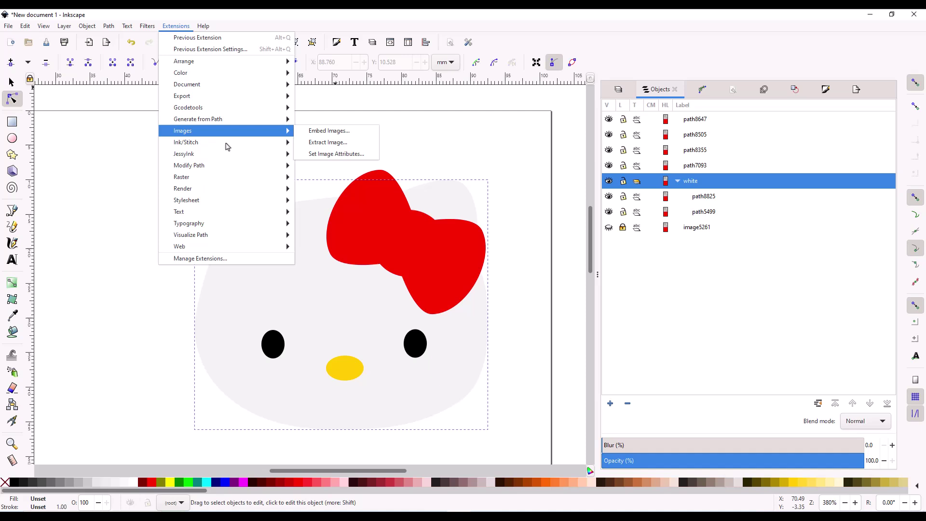
mouse_move(234, 142)
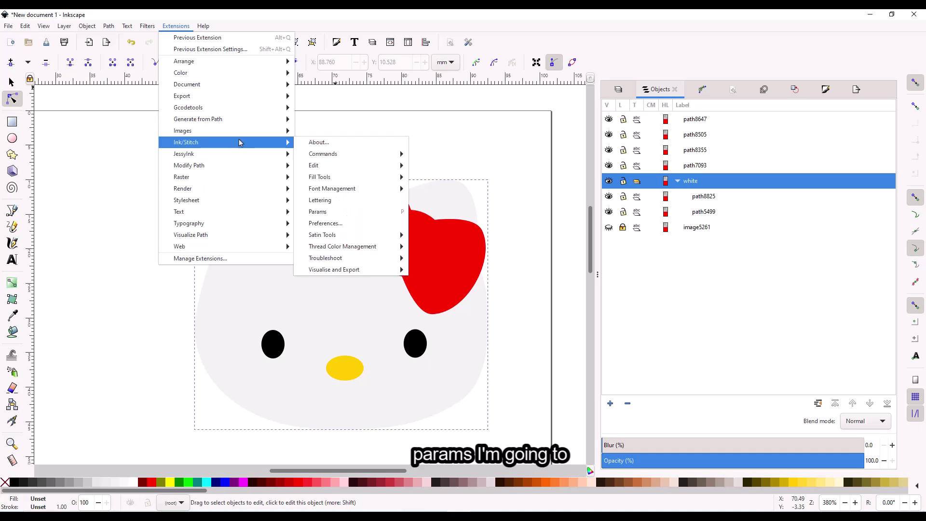
click(321, 208)
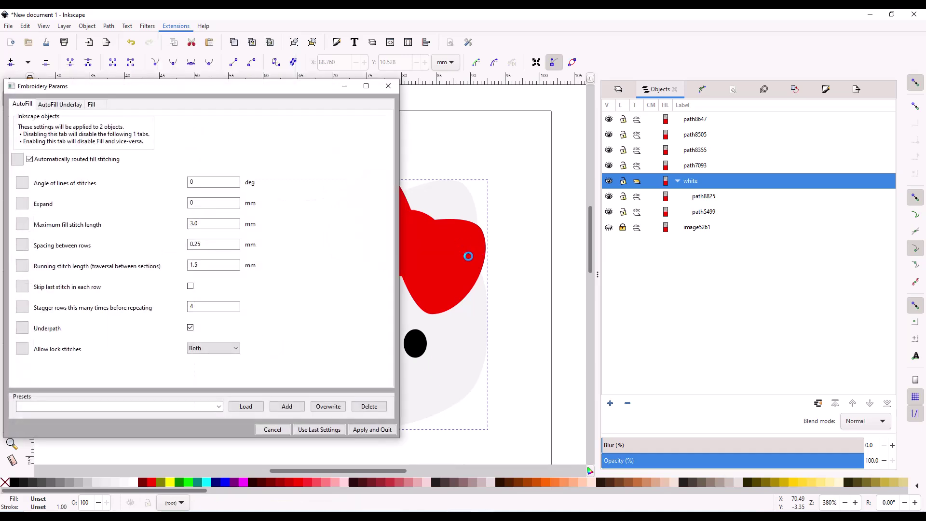
double_click(221, 182)
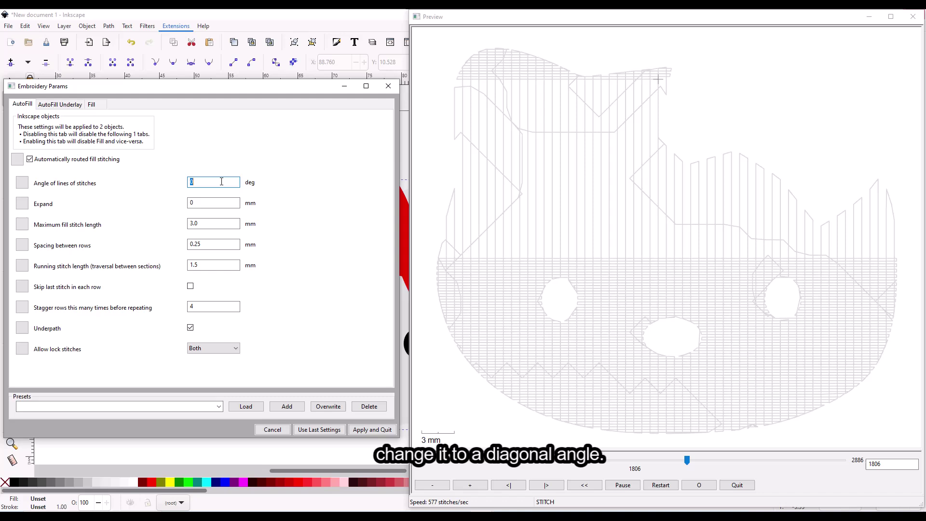
text(60)
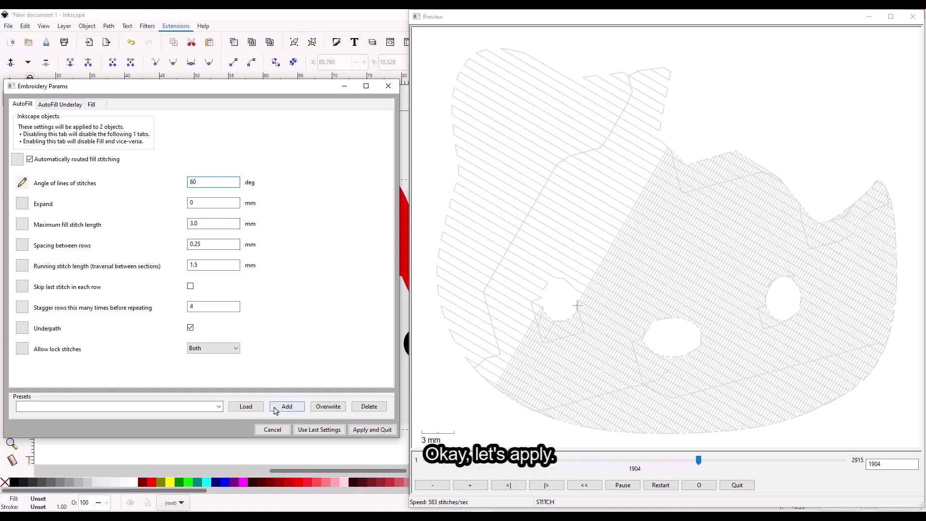
click(372, 430)
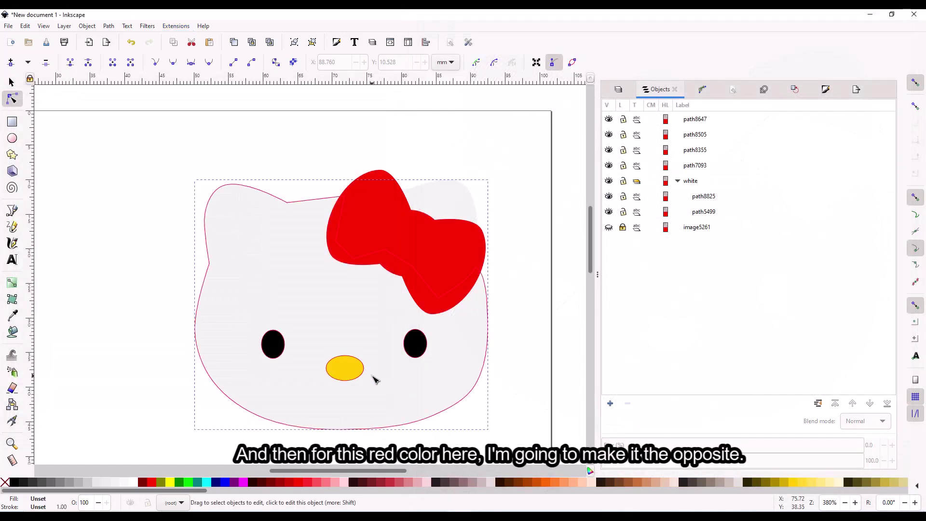
- Set the angle of stitch lines for the red bow to 150 degrees in the Ink/Stitch params and apply it
click(432, 250)
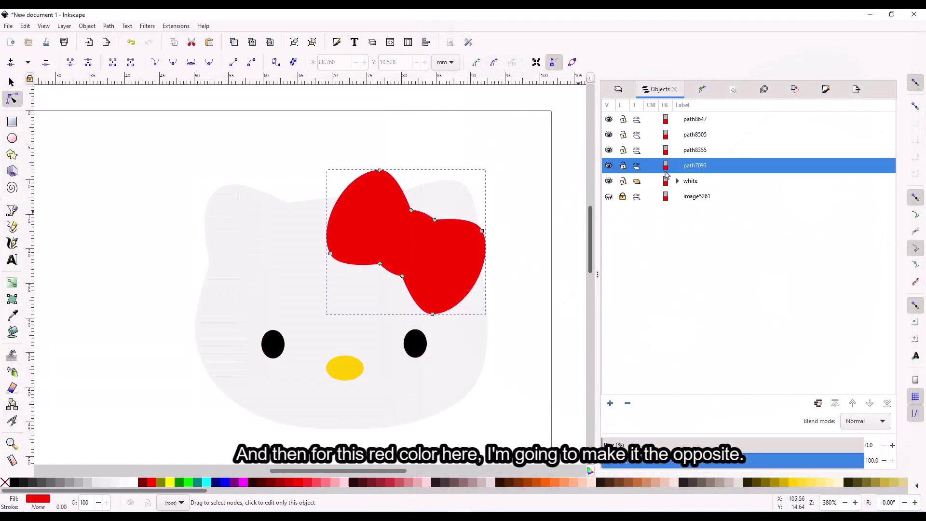
click(170, 27)
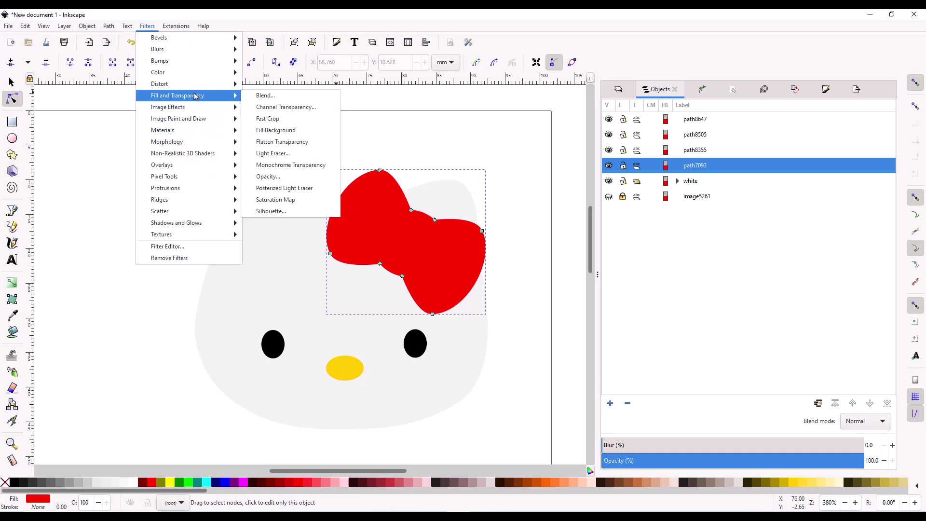
mouse_move(210, 145)
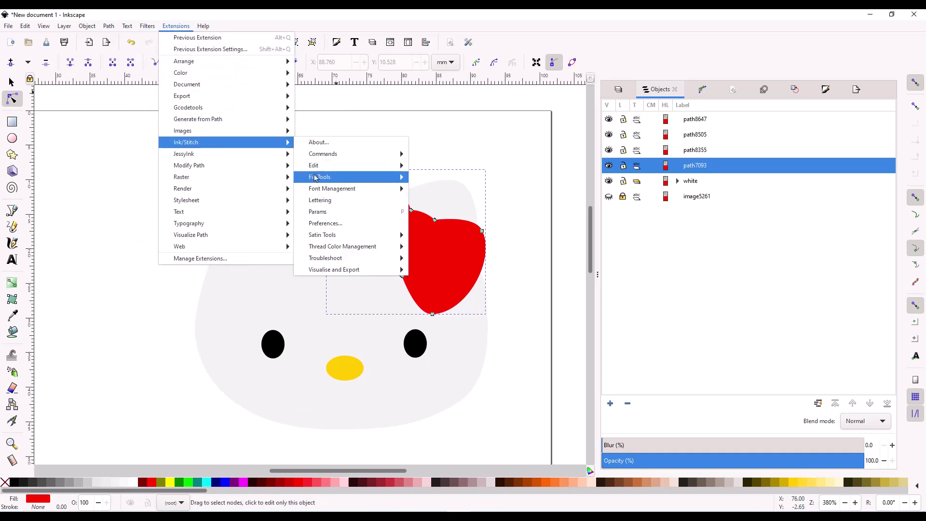
click(343, 212)
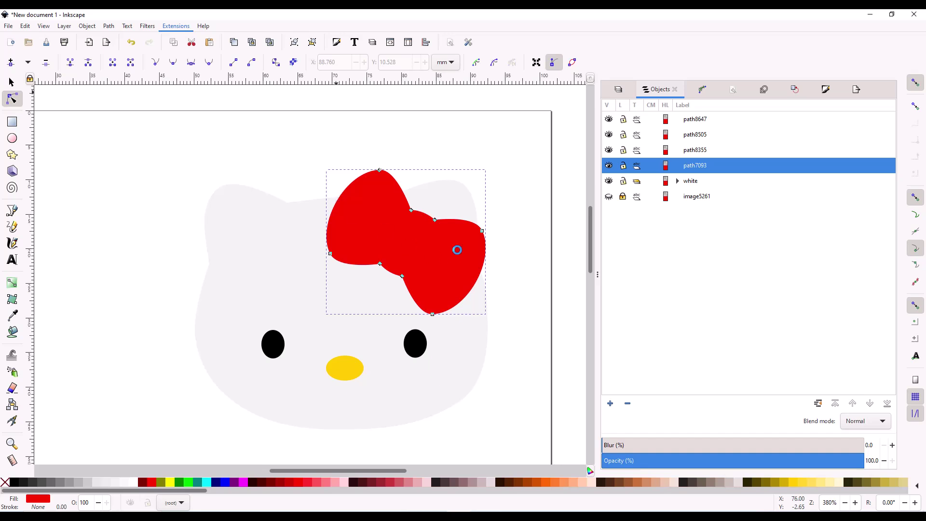
click(213, 181)
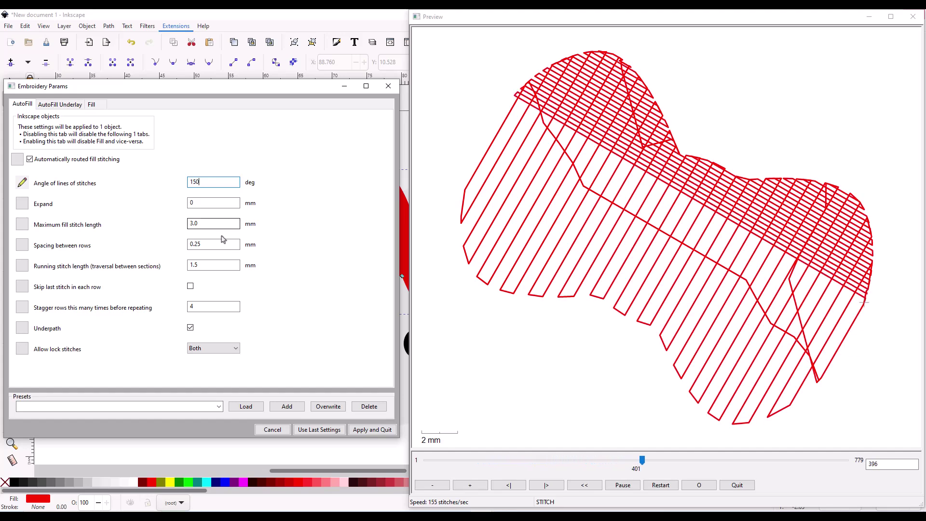
click(373, 429)
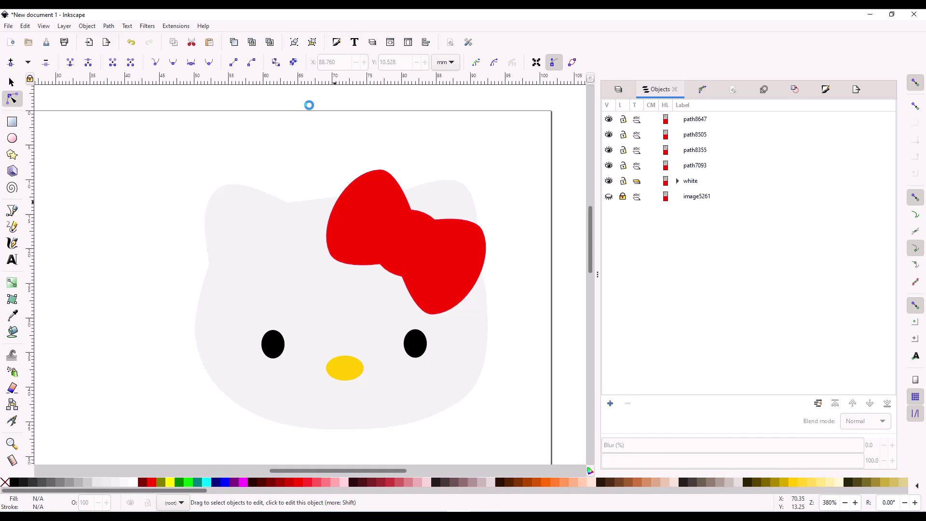
- Select all the visible head, bow, eye and nose shapes and bring up Ink/Stitch's visualising and exporting commands
click(213, 120)
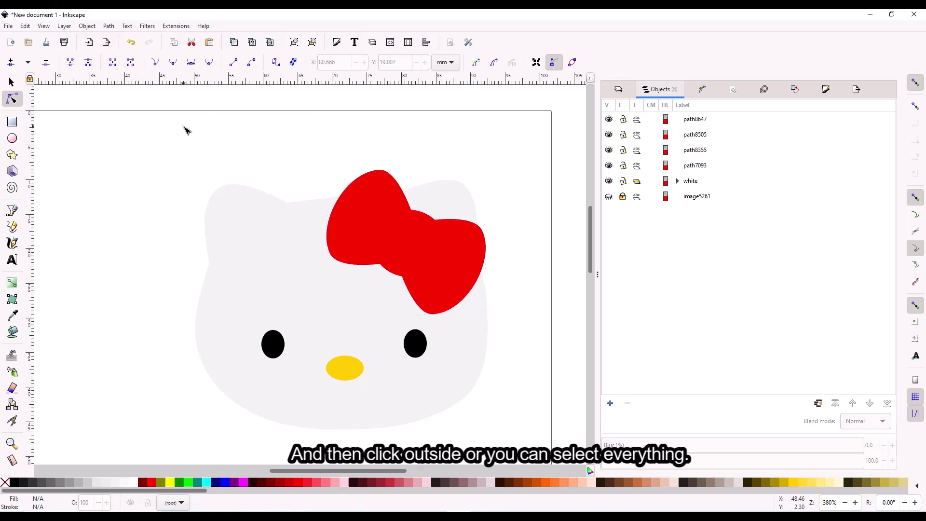
drag(162, 149, 544, 446)
click(178, 26)
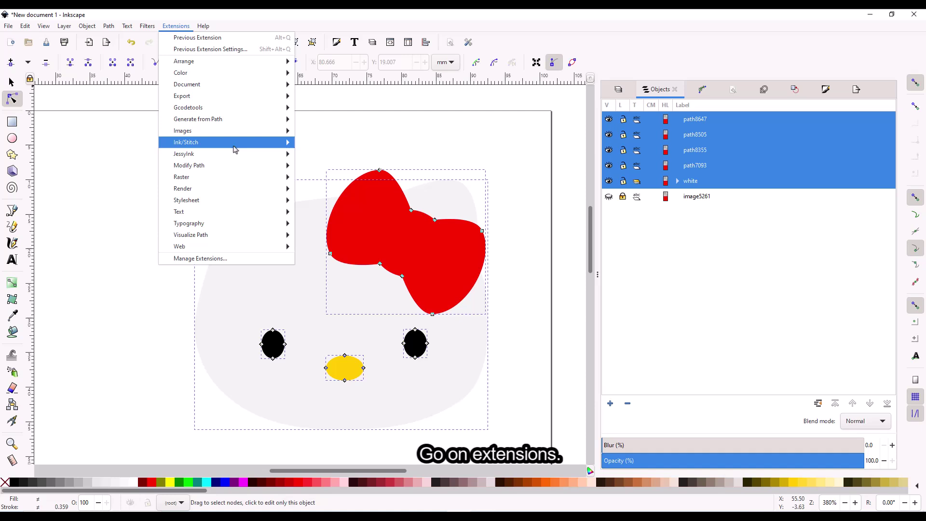
mouse_move(234, 144)
mouse_move(330, 273)
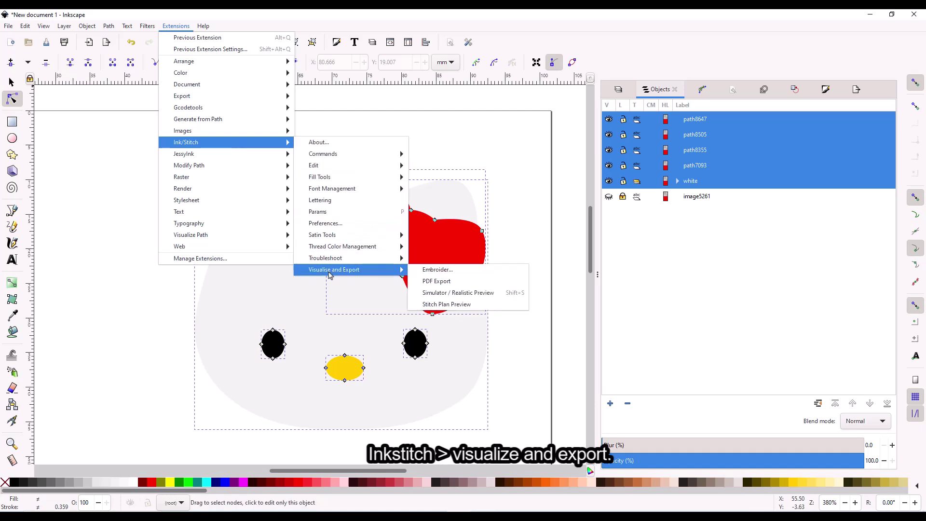